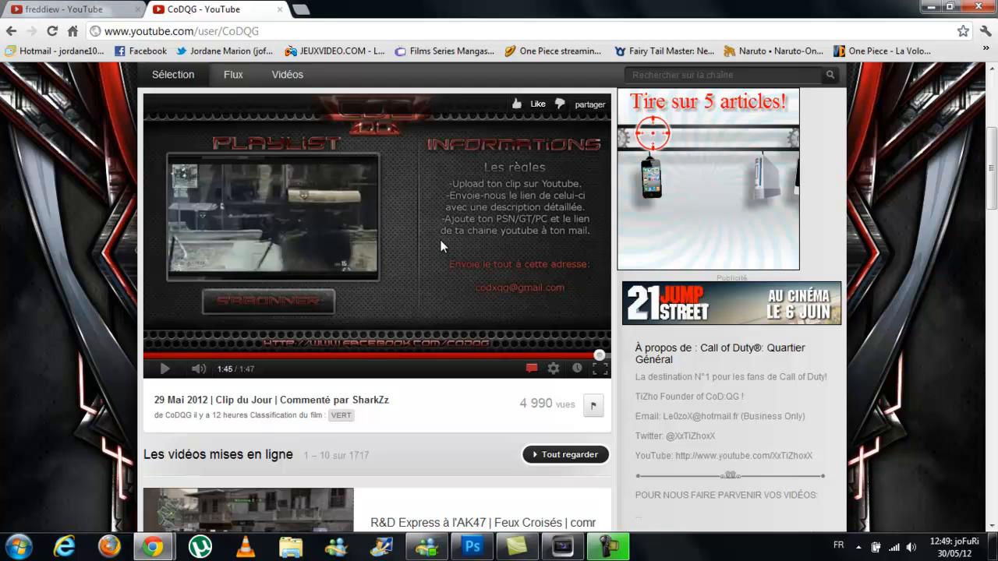
# - Examine the end screens of the CoDQG clip and the freddiew VGHS Ep. 2 video, comparing how their video boxes are laid out
pyautogui.click(165, 369)
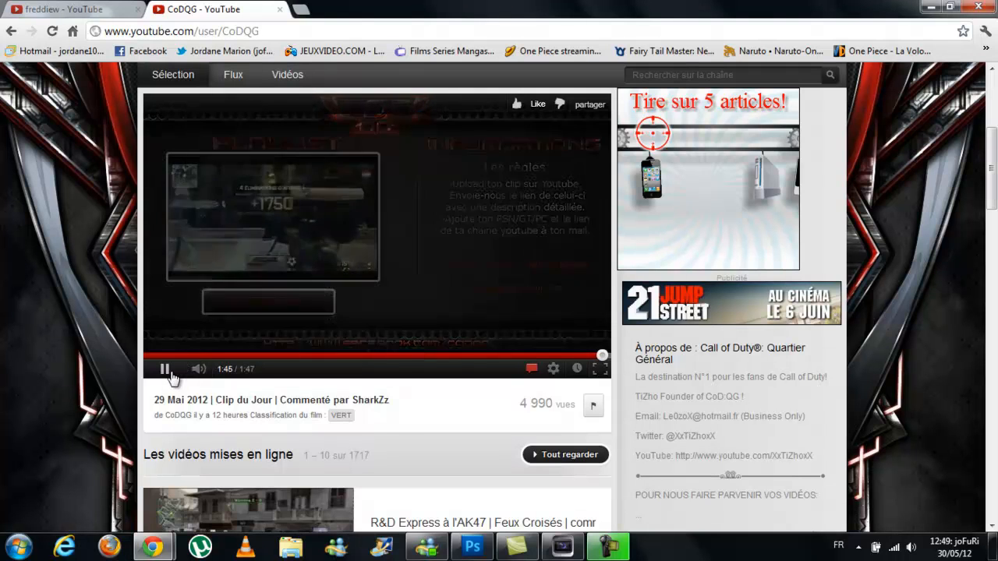
pyautogui.click(59, 9)
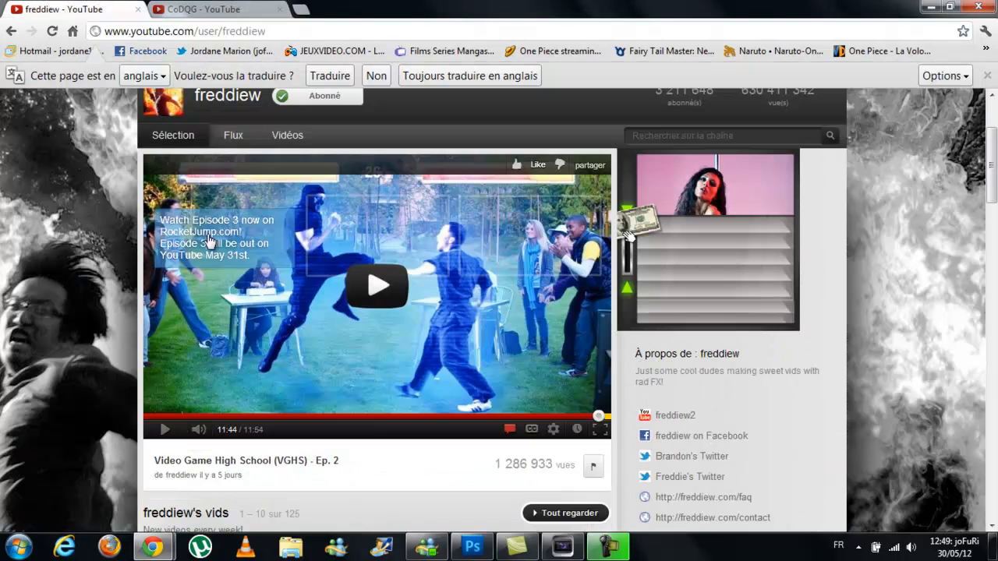
pyautogui.click(557, 416)
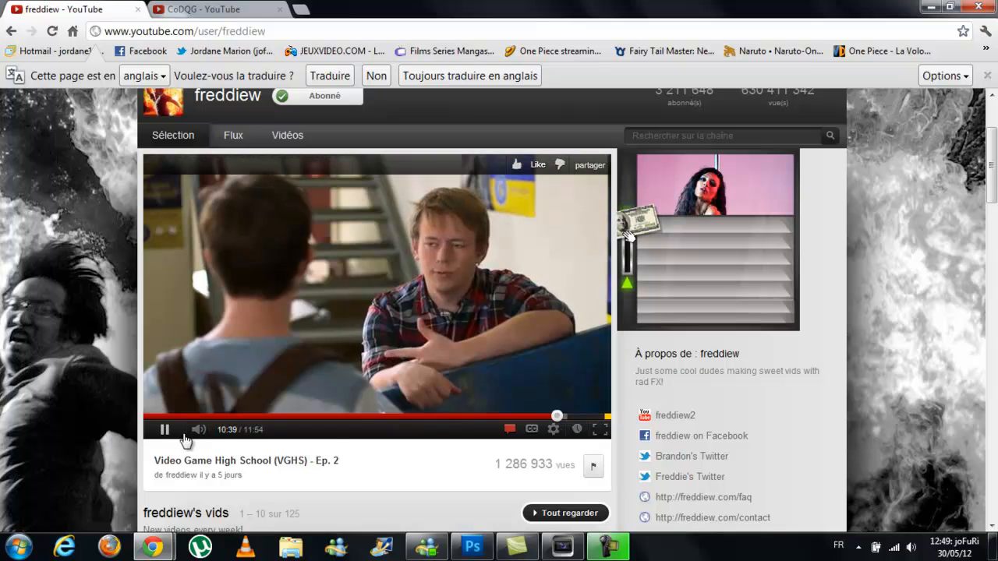
pyautogui.click(588, 416)
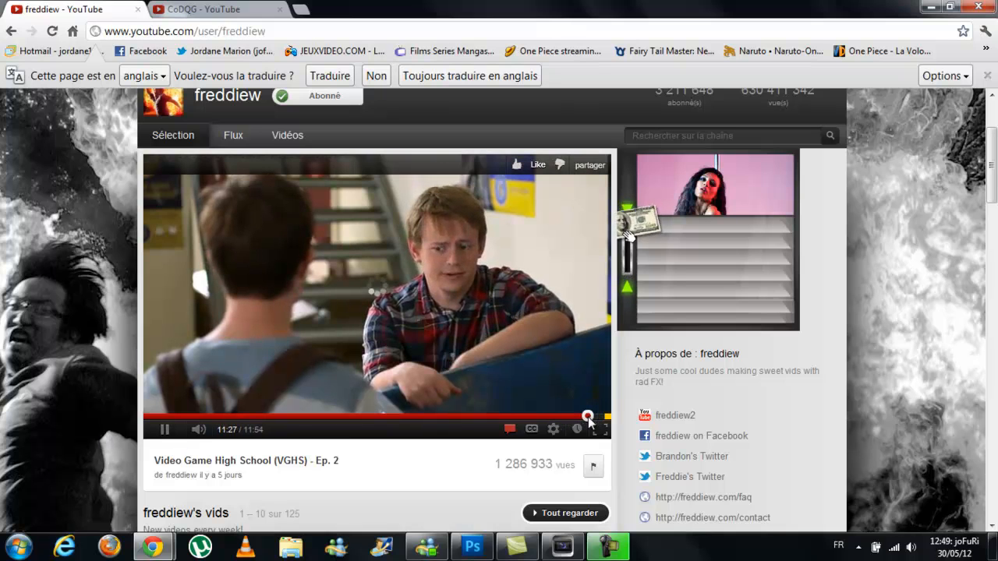
pyautogui.click(598, 416)
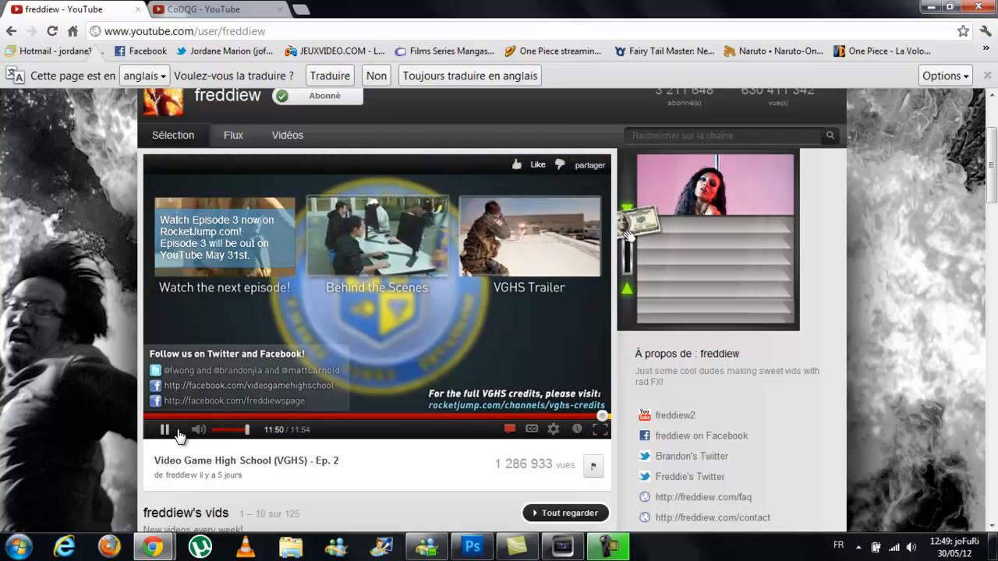
pyautogui.click(163, 434)
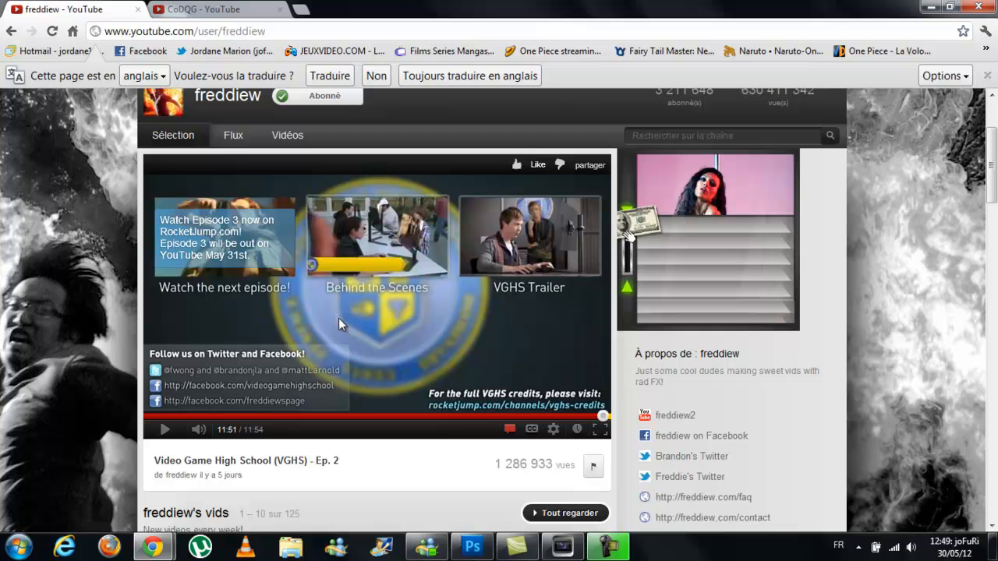
pyautogui.click(207, 10)
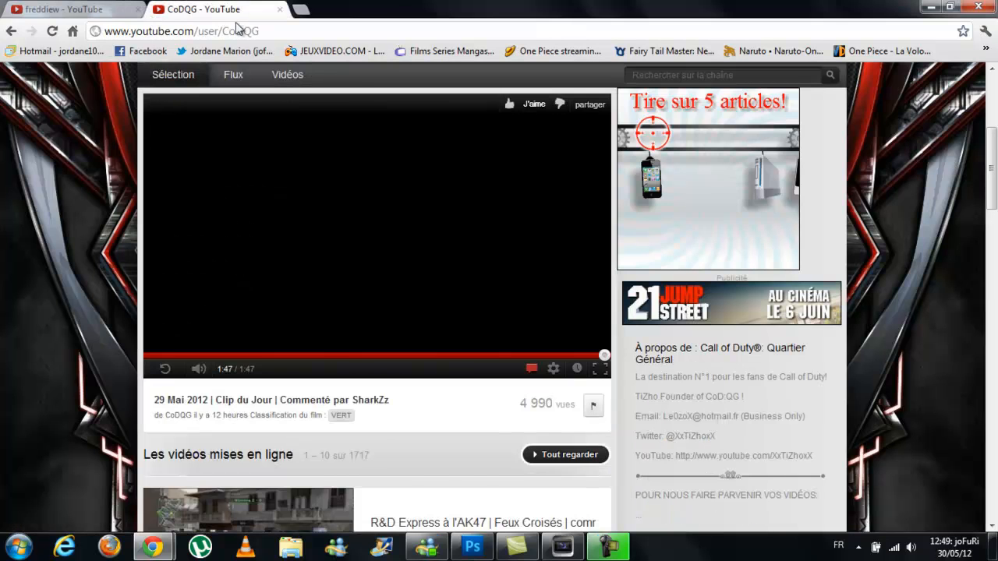
pyautogui.click(49, 8)
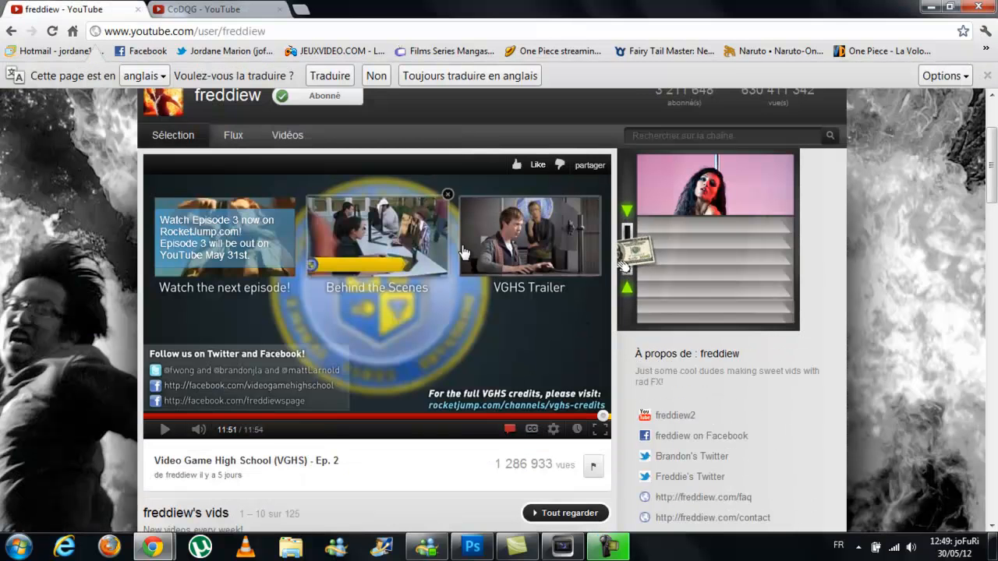
pyautogui.click(206, 9)
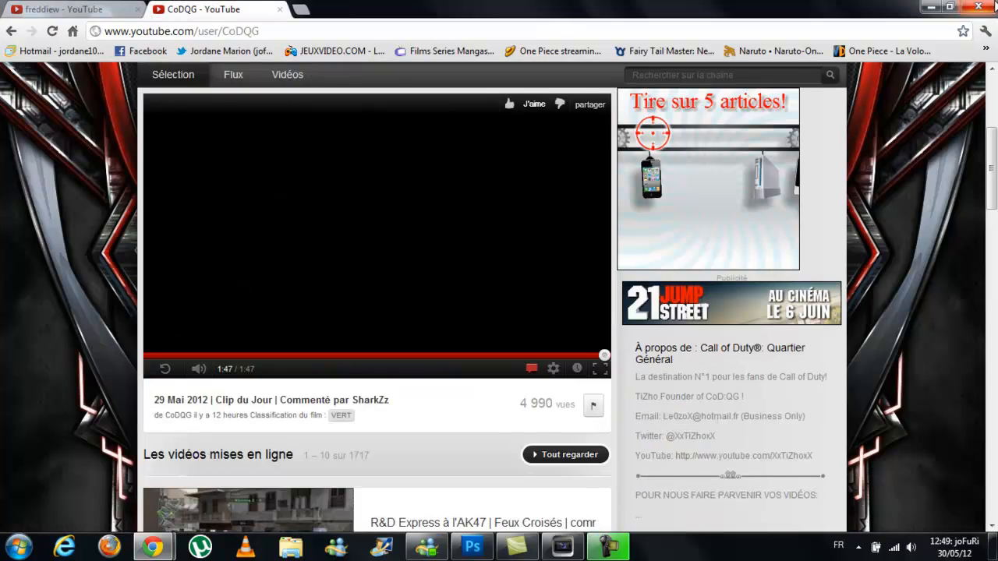
# - Switch to Photoshop and set up a new document with the international paper preset (Papier format international) at A4 size
pyautogui.click(929, 6)
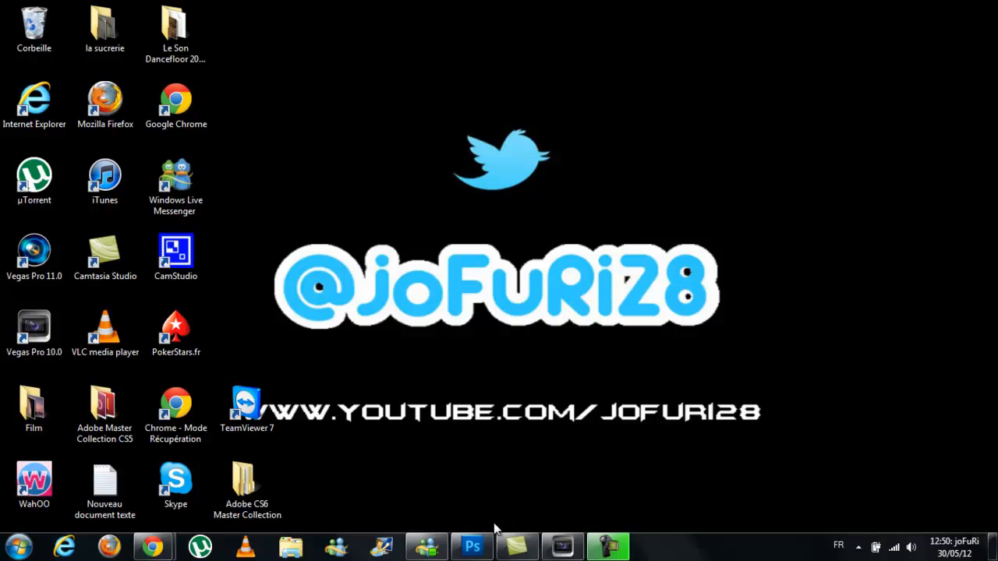
pyautogui.click(483, 543)
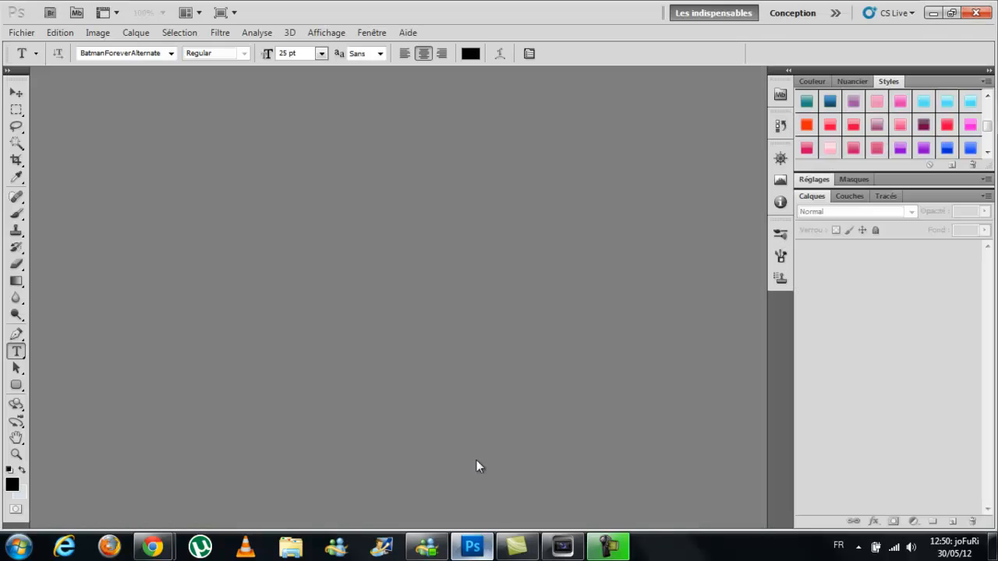
pyautogui.click(13, 35)
pyautogui.click(30, 48)
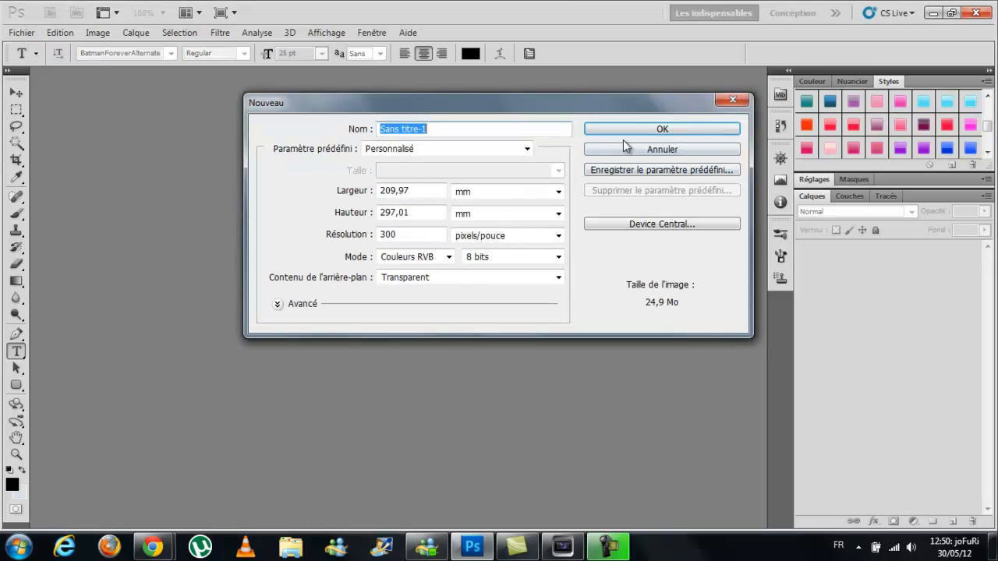
pyautogui.click(379, 149)
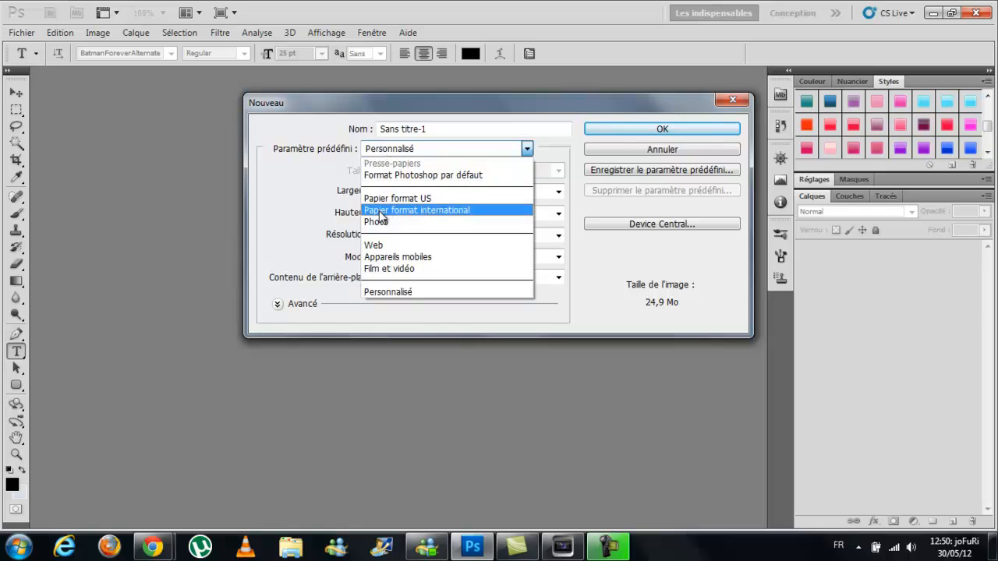
pyautogui.click(379, 211)
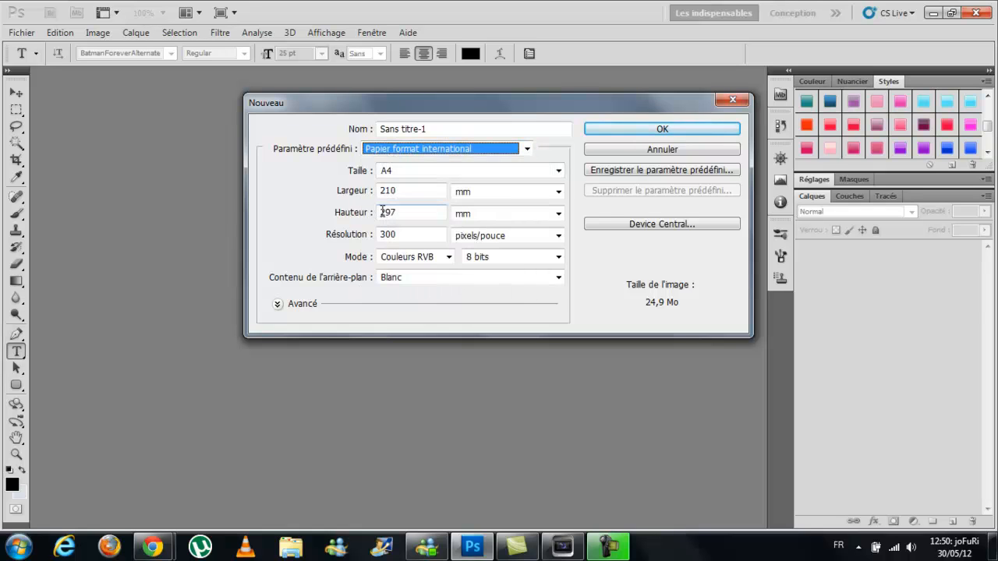
# - Set the background contents to Transparent and create the document
pyautogui.click(412, 277)
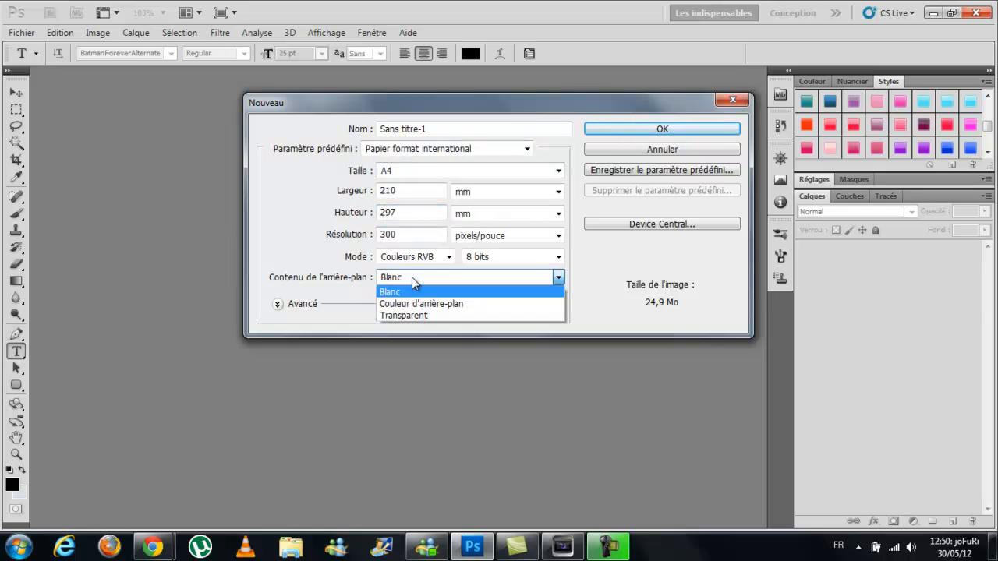
pyautogui.click(415, 305)
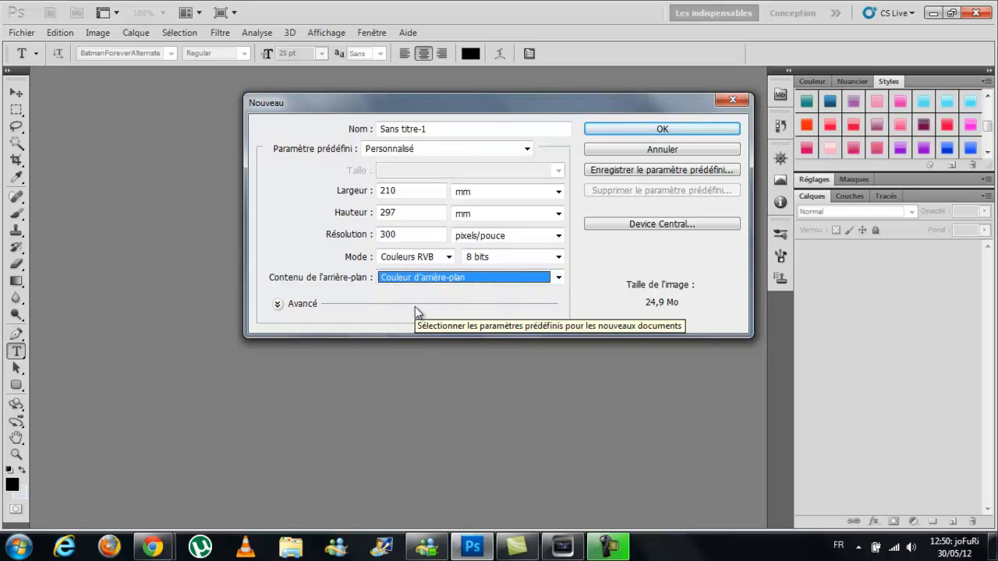
pyautogui.click(418, 278)
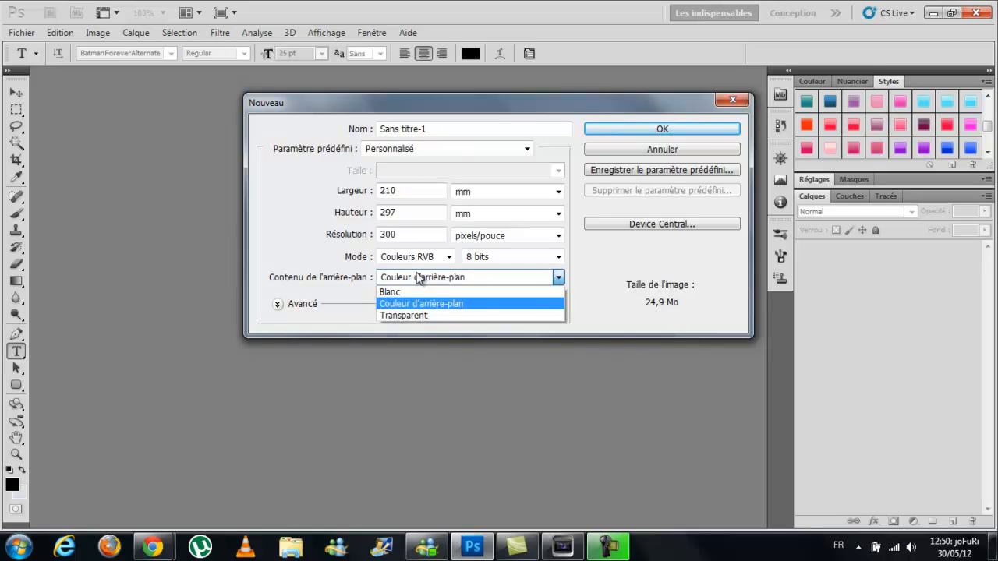
pyautogui.click(418, 315)
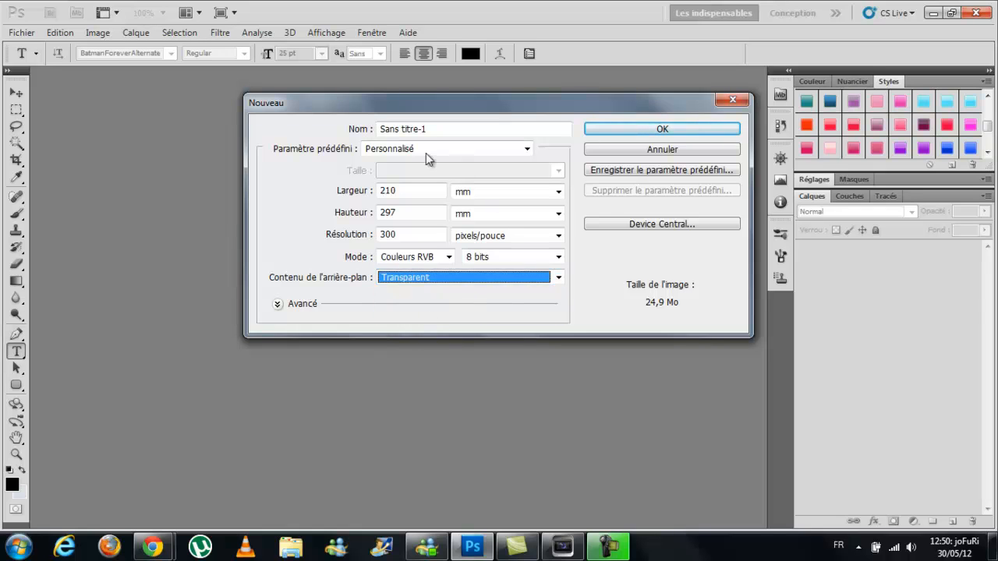
pyautogui.click(674, 129)
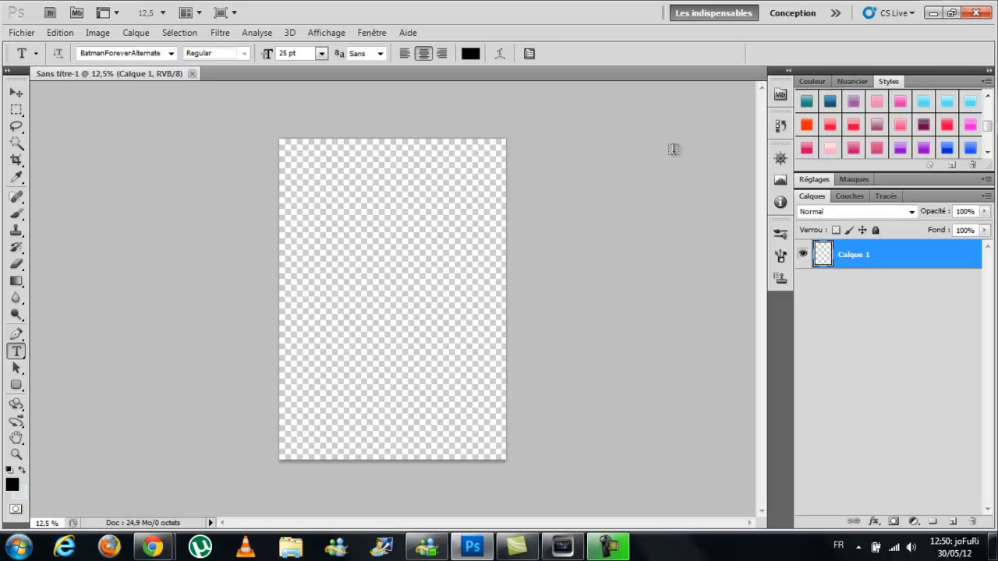
# - Rotate the whole image 90° clockwise into landscape orientation
pyautogui.click(101, 36)
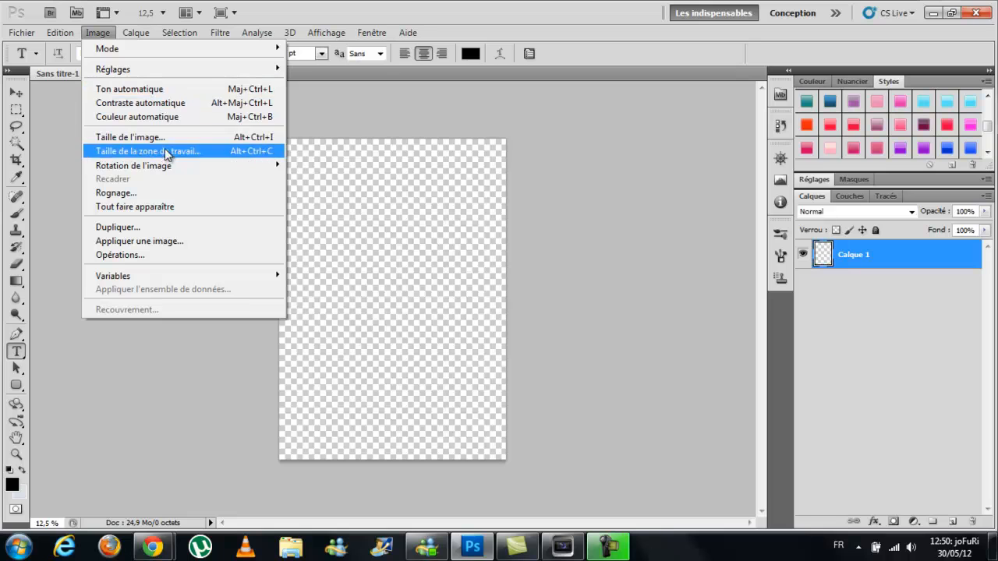
pyautogui.moveTo(166, 167)
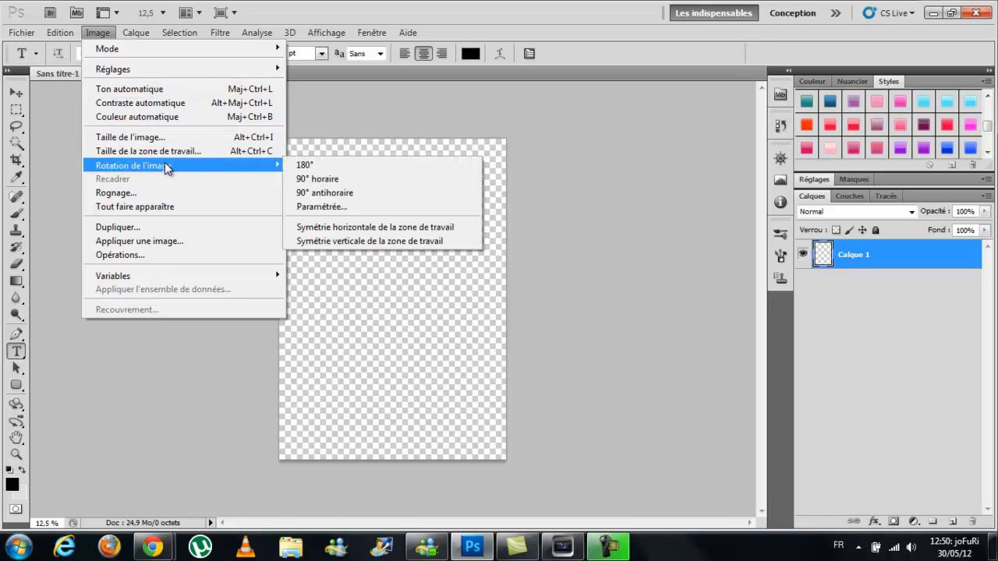
pyautogui.click(311, 179)
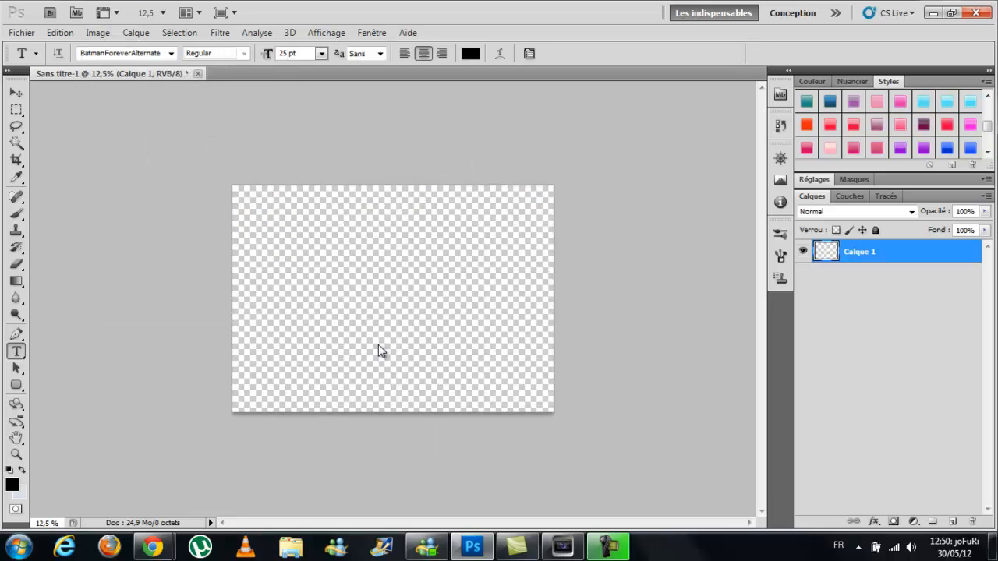
# - Add a new layer and draw a black rectangle on it near the canvas's upper-left corner with the Rectangle tool
pyautogui.click(16, 454)
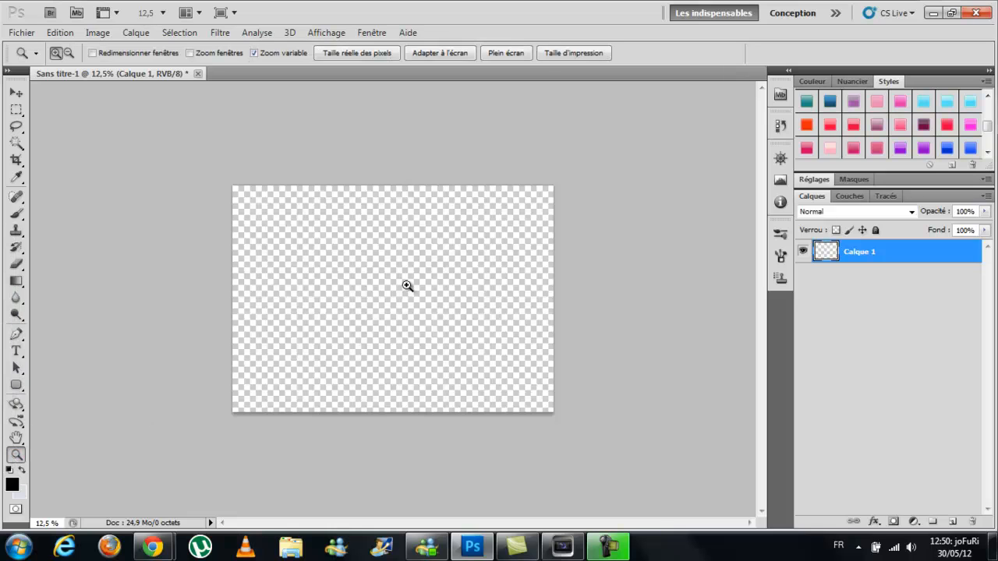
pyautogui.moveTo(407, 286); pyautogui.dragTo(446, 278)
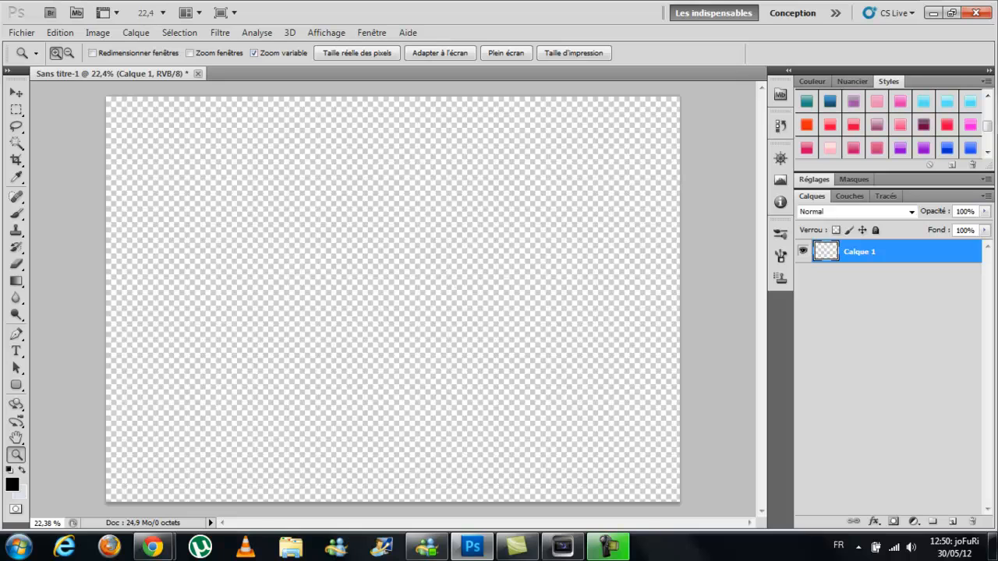
pyautogui.click(950, 523)
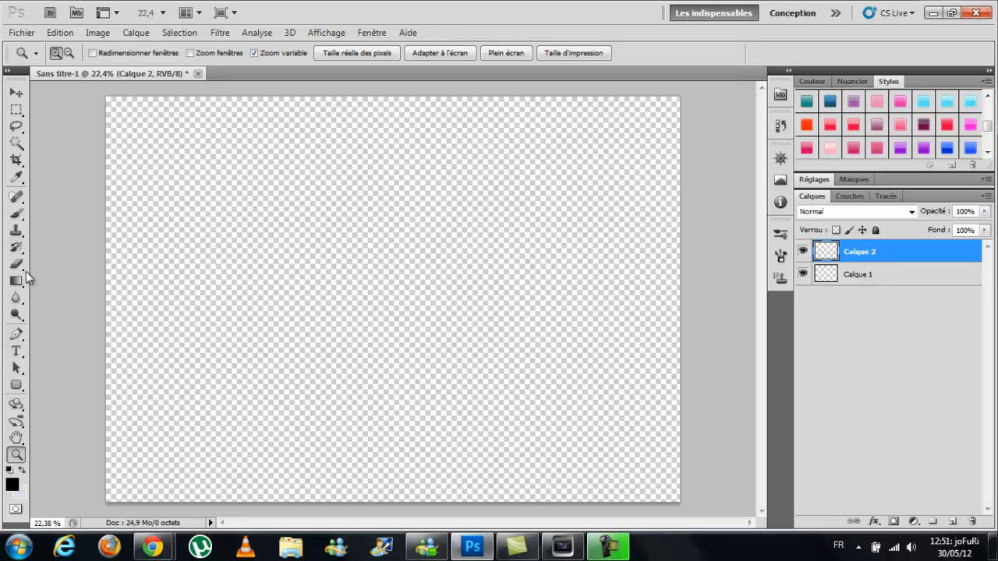
pyautogui.click(17, 387)
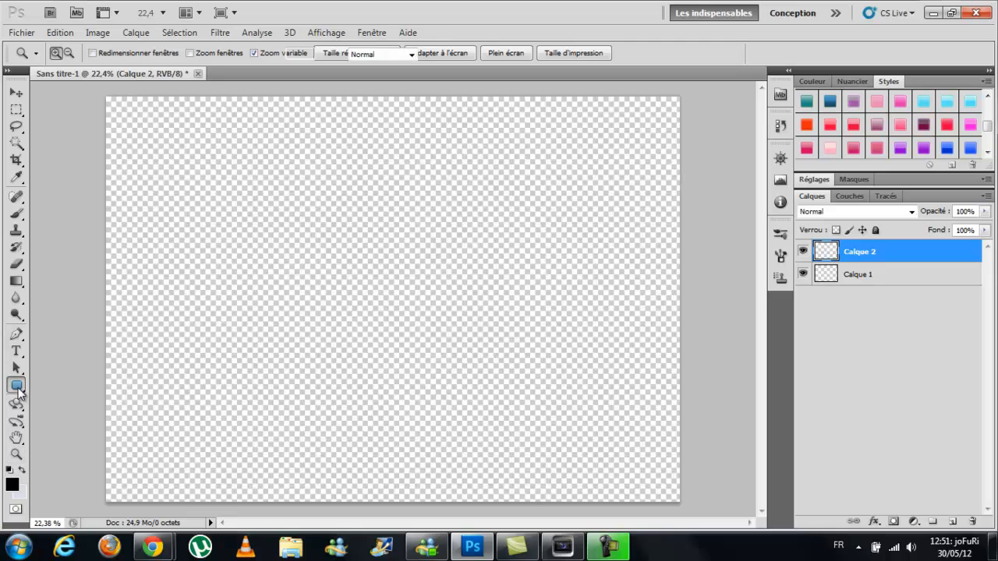
pyautogui.click(17, 385)
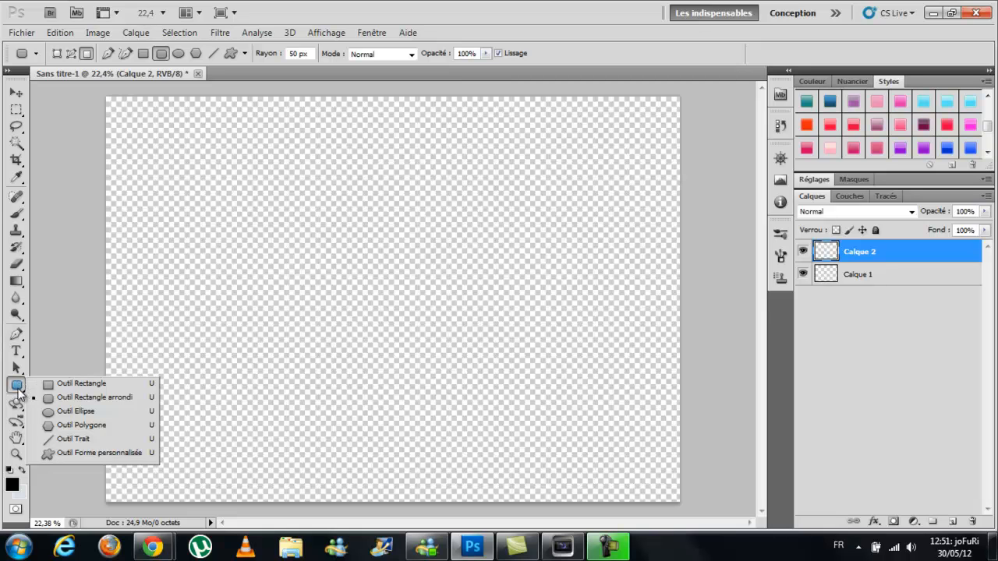
pyautogui.click(72, 383)
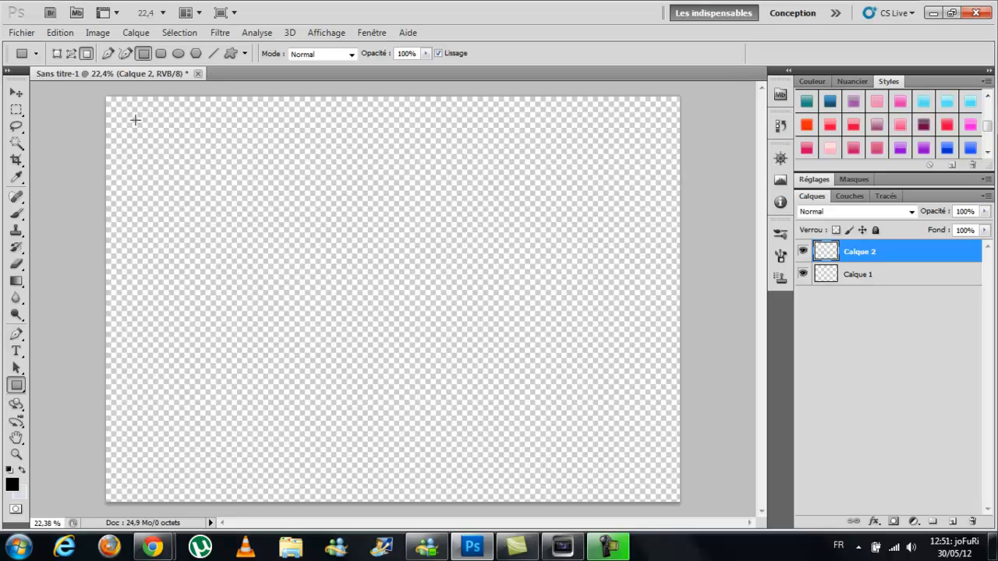
pyautogui.moveTo(135, 120); pyautogui.dragTo(308, 219)
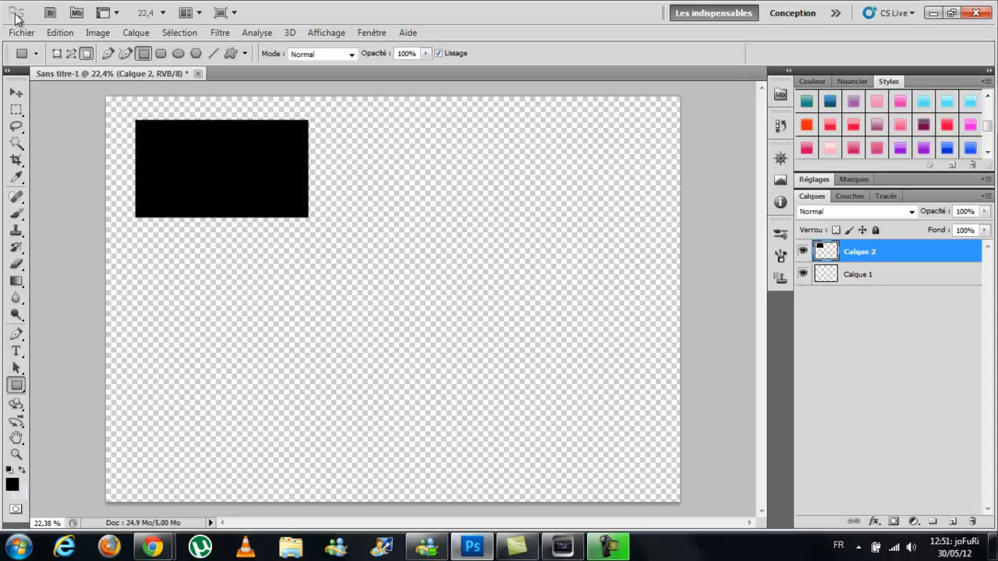
# - Try to shift the black rectangle slightly and copy it twice along the upper part of the canvas with the Move tool
pyautogui.click(17, 92)
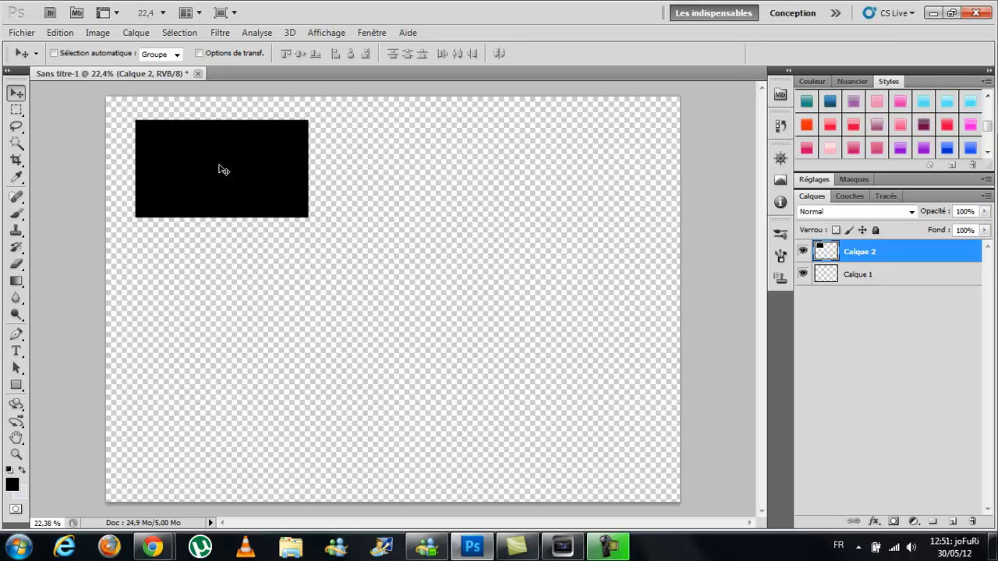
pyautogui.moveTo(221, 168)
pyautogui.mouseDown()
pyautogui.moveTo(242, 168)
pyautogui.moveTo(222, 165)
pyautogui.mouseUp()
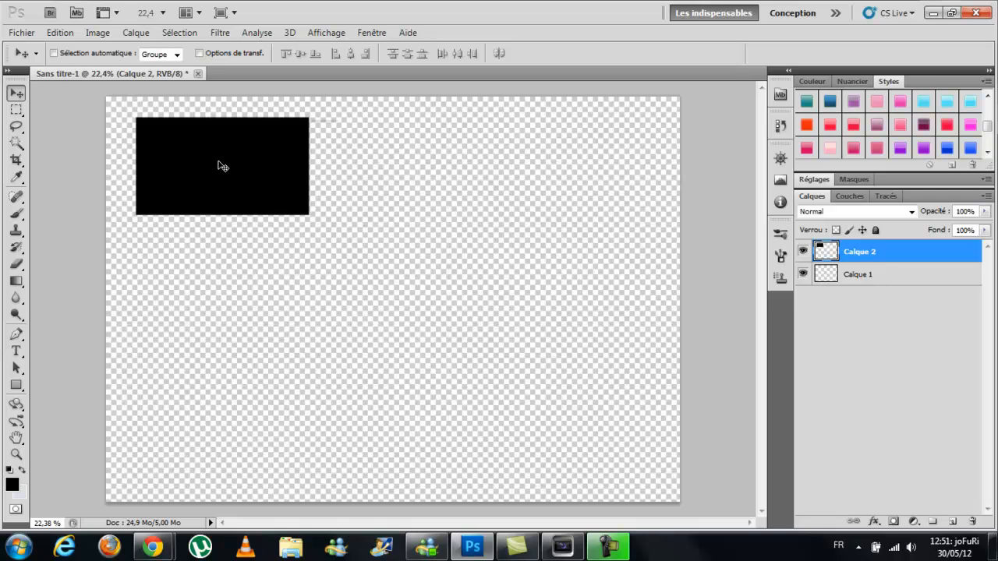
pyautogui.moveTo(219, 163); pyautogui.dragTo(583, 164)
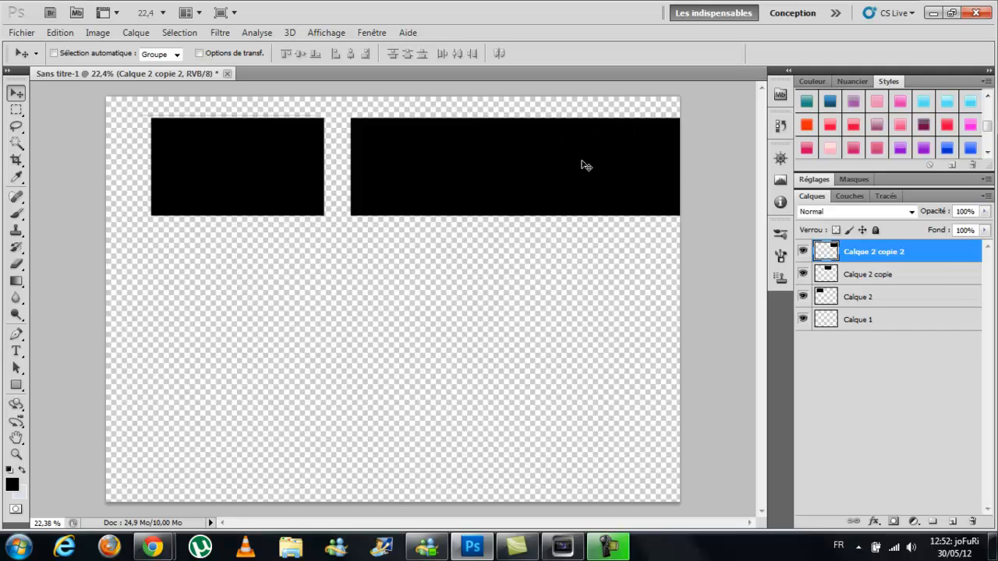
# - Undo the two rectangle copies and the shift of the original rectangle
pyautogui.hotkey('ctrl', 'z')
pyautogui.hotkey('ctrl', 'alt', 'z')
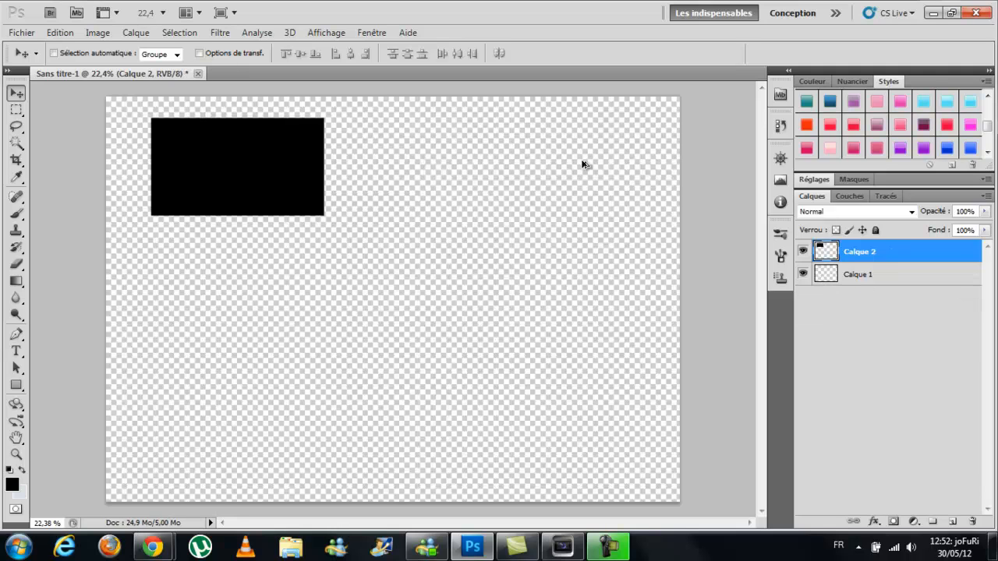
pyautogui.hotkey('ctrl', 'alt', 'z')
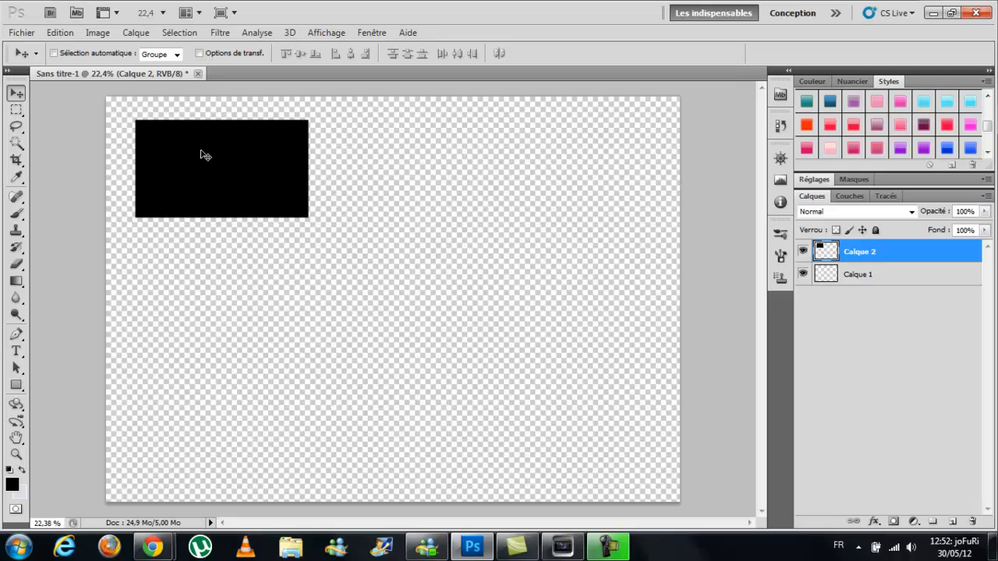
# - Move the black rectangle closer to the canvas's left edge and duplicate it twice to form a row of three spaced rectangles
pyautogui.moveTo(193, 163); pyautogui.dragTo(570, 160)
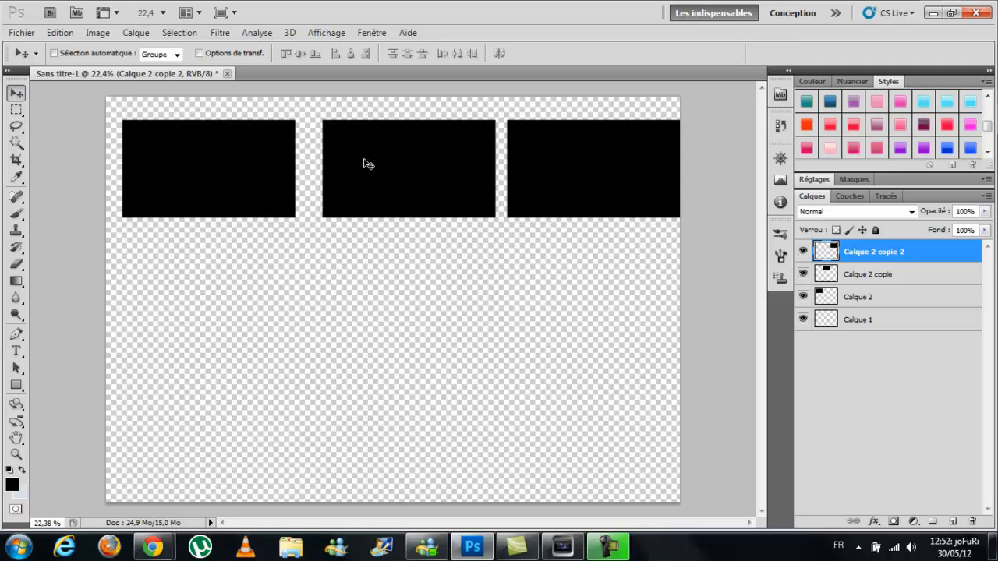
# - Shift the middle black rectangle slightly left to even out the gaps between the three rectangles
pyautogui.moveTo(365, 159)
pyautogui.mouseDown()
pyautogui.moveTo(355, 158)
pyautogui.moveTo(364, 160)
pyautogui.mouseUp()
pyautogui.click(848, 275)
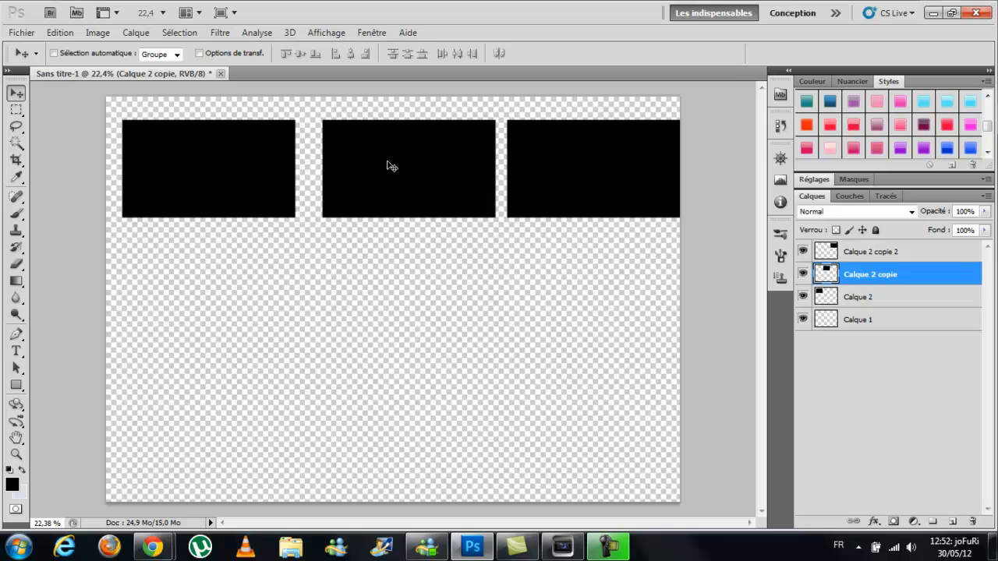
pyautogui.moveTo(391, 166); pyautogui.dragTo(380, 164)
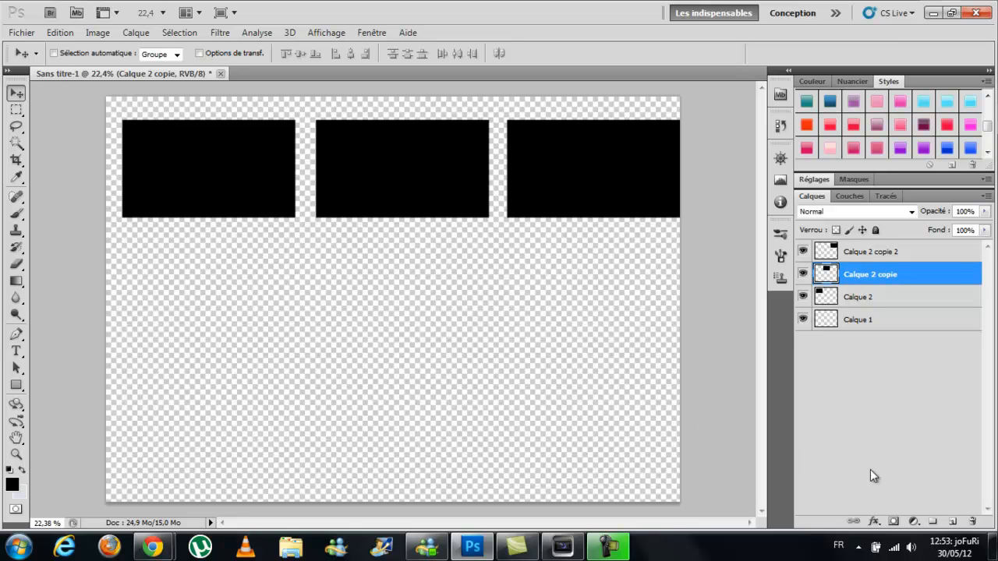
# - Add a new layer above the rectangles, draw a wide black rounded rectangle with a 50 px radius mid-canvas, and move it slightly up and left
pyautogui.click(875, 252)
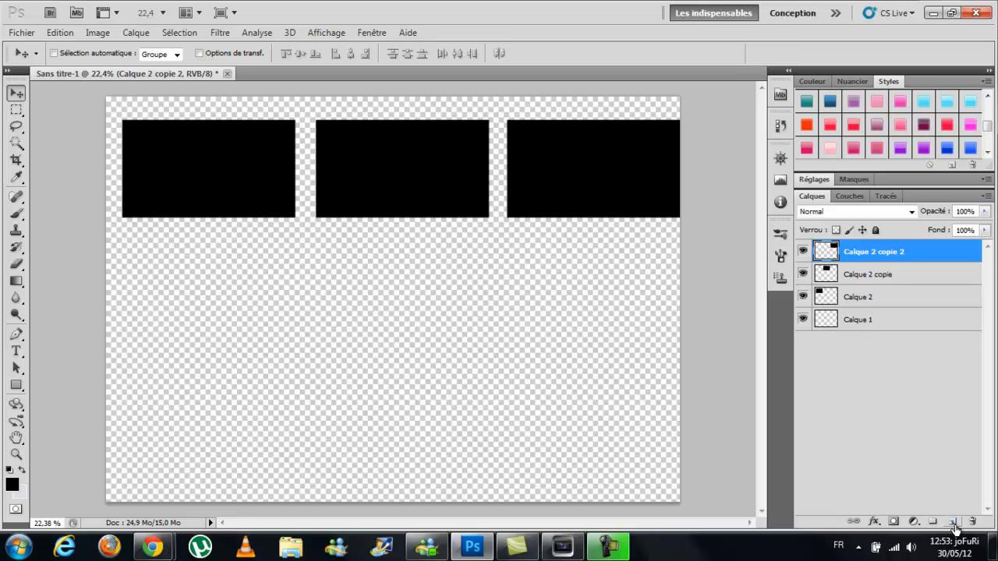
pyautogui.click(952, 521)
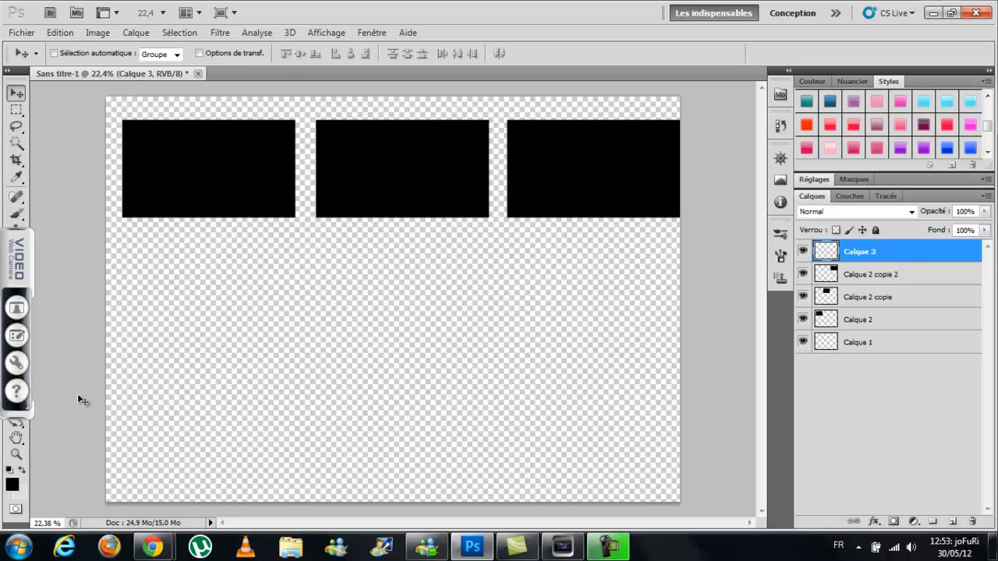
pyautogui.click(23, 385)
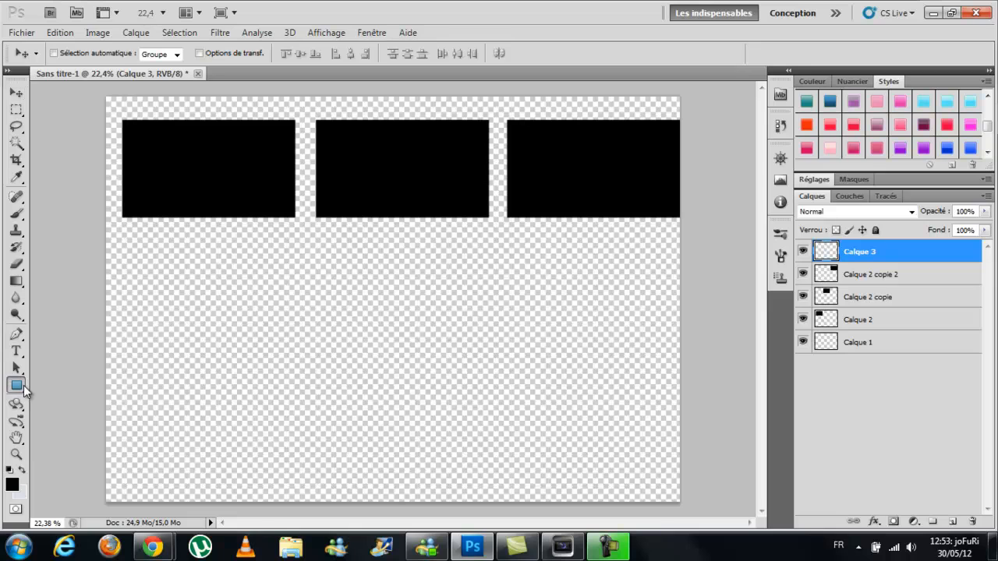
pyautogui.click(24, 387)
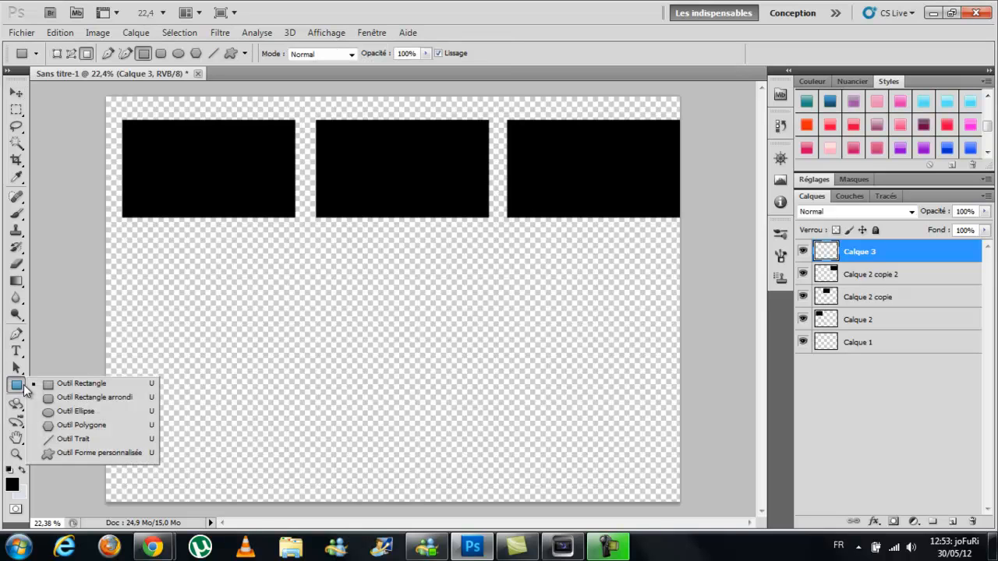
pyautogui.click(86, 396)
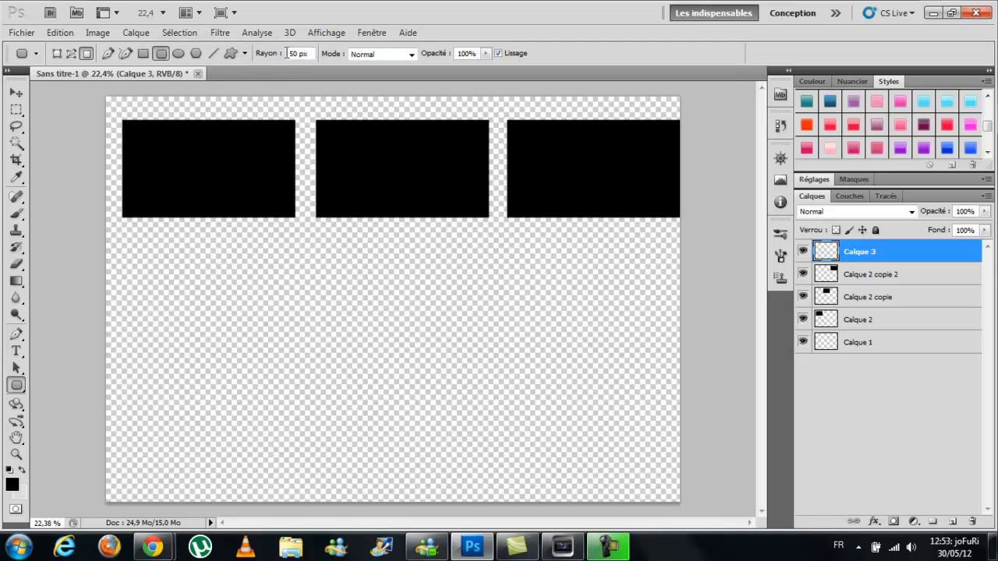
pyautogui.click(296, 54)
pyautogui.moveTo(296, 334); pyautogui.dragTo(526, 374)
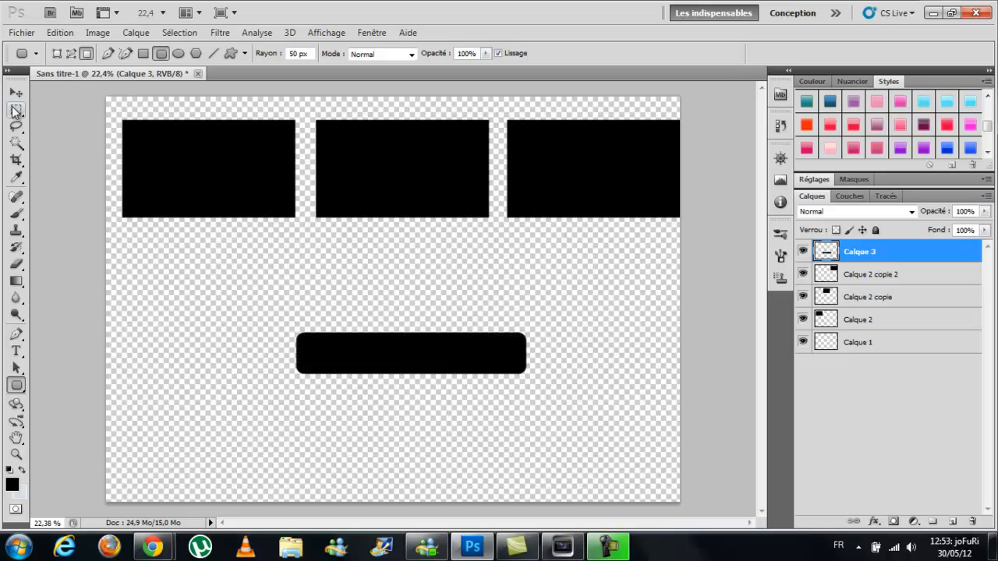
pyautogui.click(16, 93)
pyautogui.moveTo(432, 360); pyautogui.dragTo(419, 332)
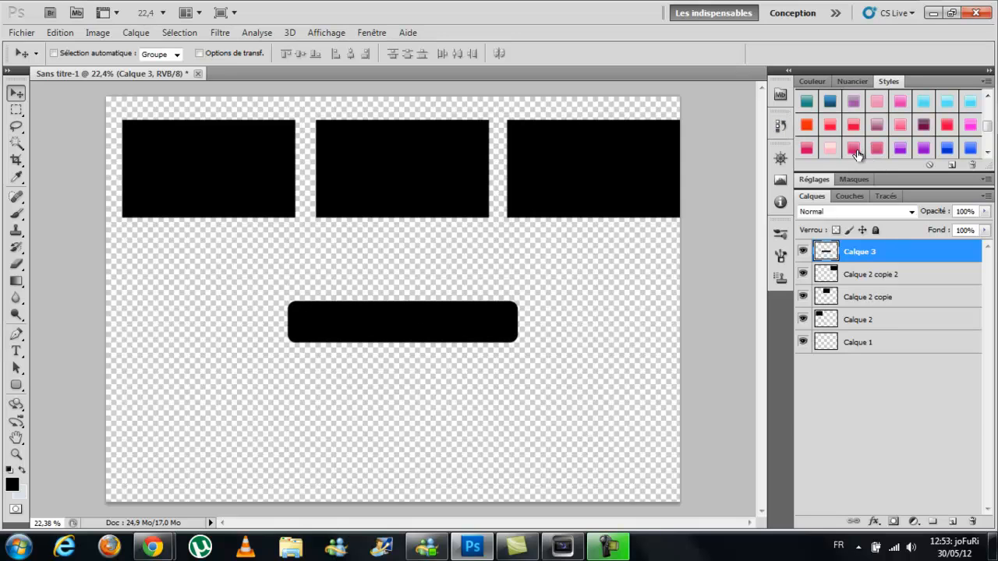
# - Try several gradient layer styles on the rounded rectangle and apply the glossy dark blue one
pyautogui.click(854, 148)
pyautogui.click(898, 148)
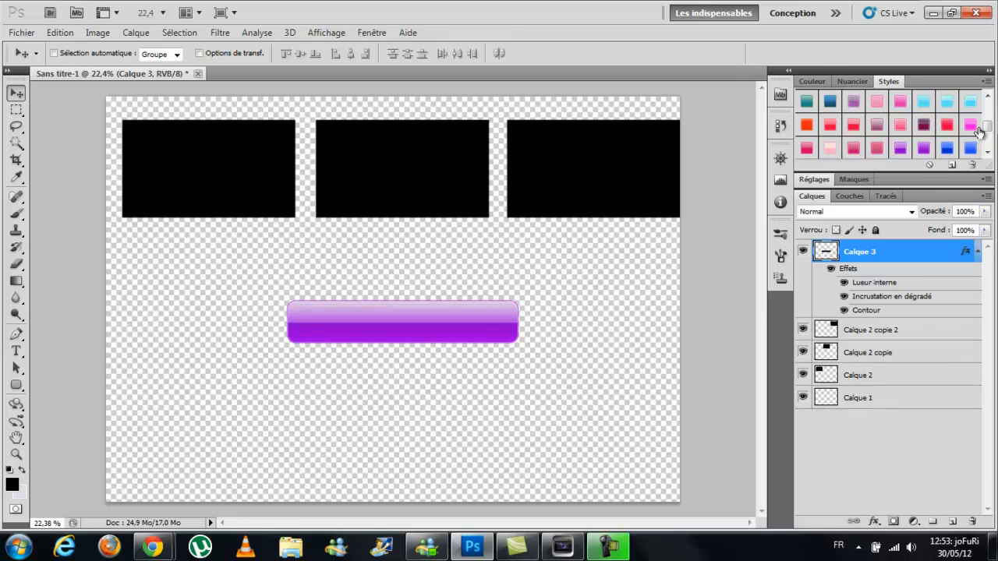
pyautogui.scroll(-2, 986, 126)
pyautogui.scroll(-2, 987, 126)
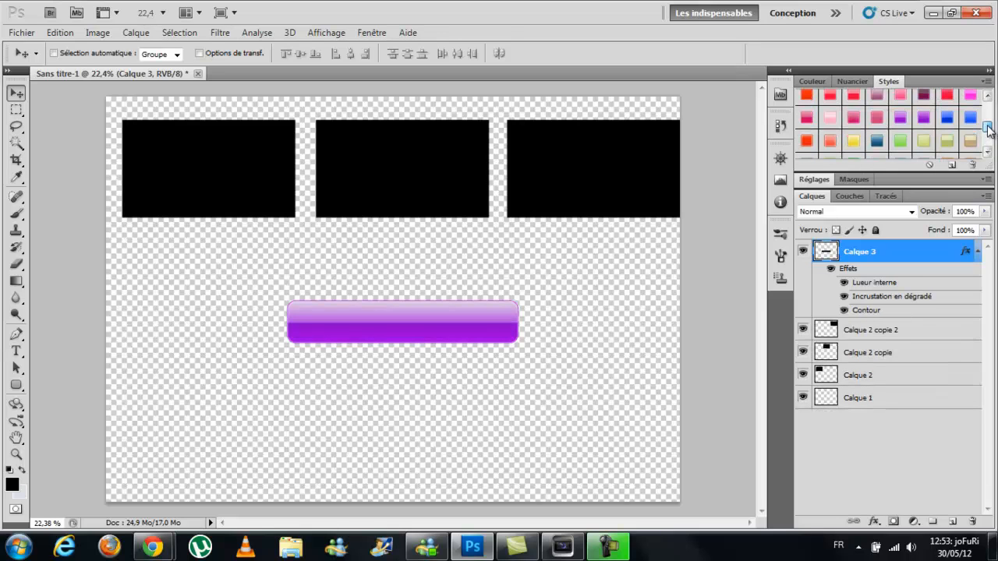
pyautogui.click(832, 118)
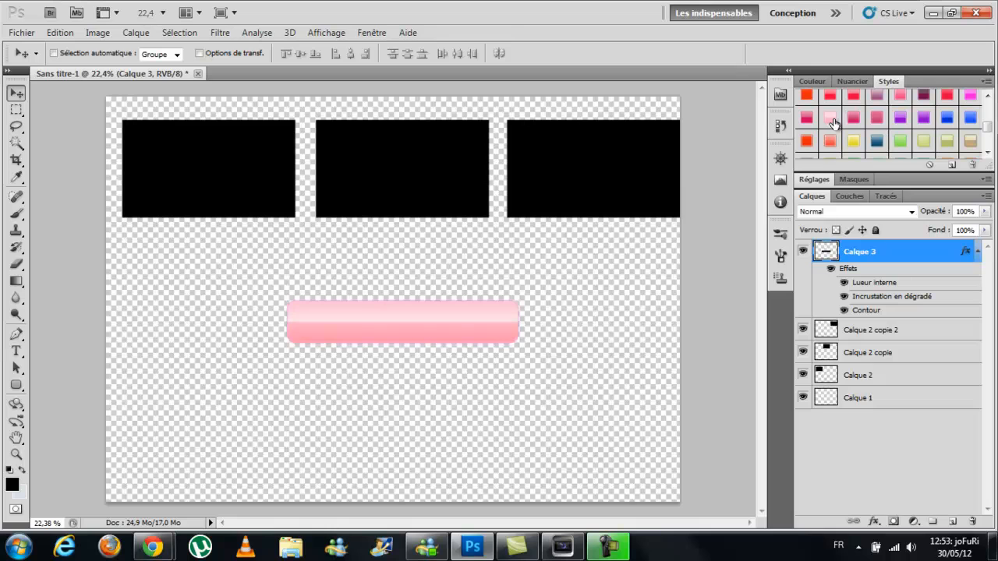
pyautogui.click(809, 141)
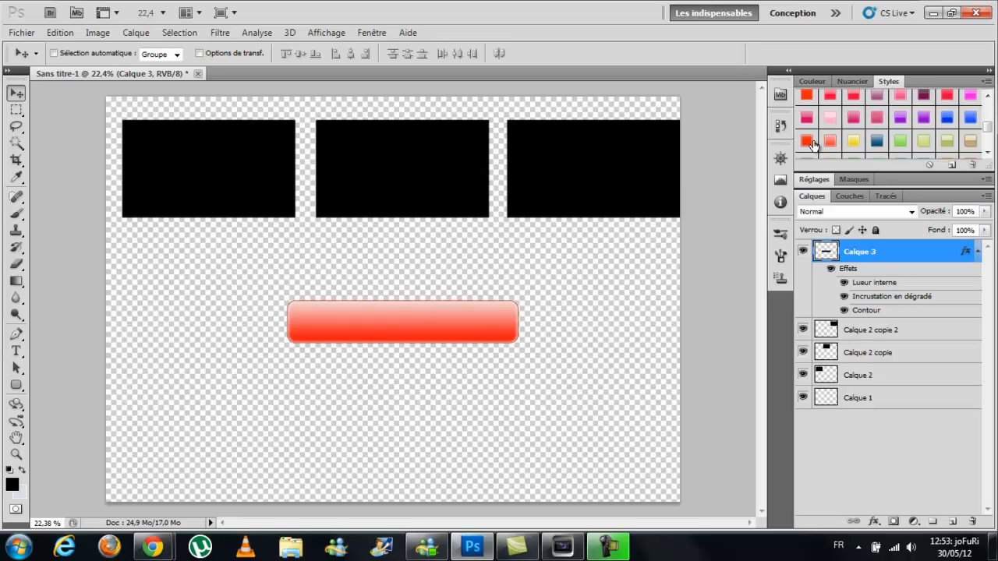
pyautogui.click(878, 140)
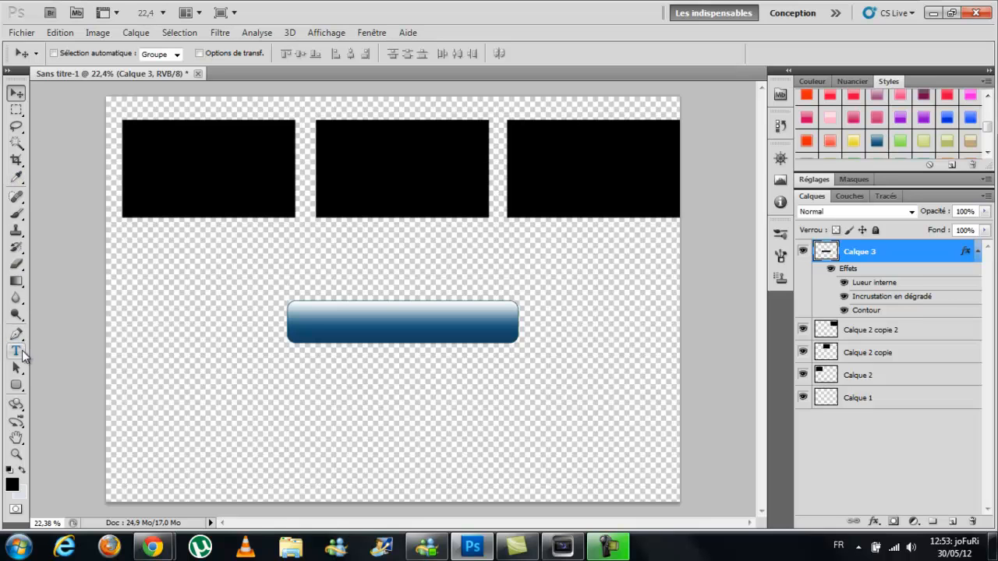
# - Create a text box over the blue rounded rectangle containing "VENEZ VOUS ABONNEZ VOUS !" in 25 pt BatmanForeverAlternate
pyautogui.click(17, 352)
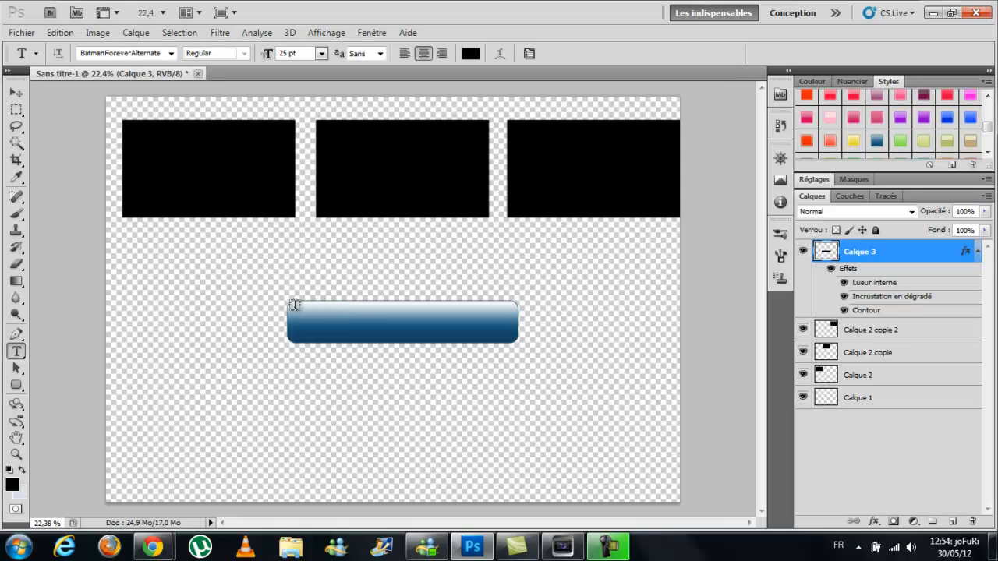
pyautogui.moveTo(290, 302); pyautogui.dragTo(517, 337)
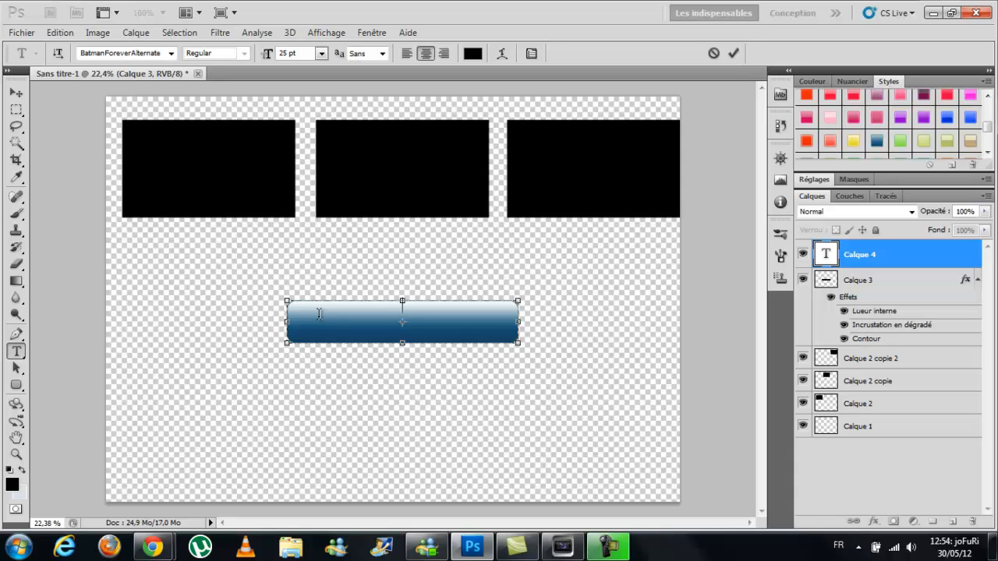
pyautogui.write('ABONNEZ')
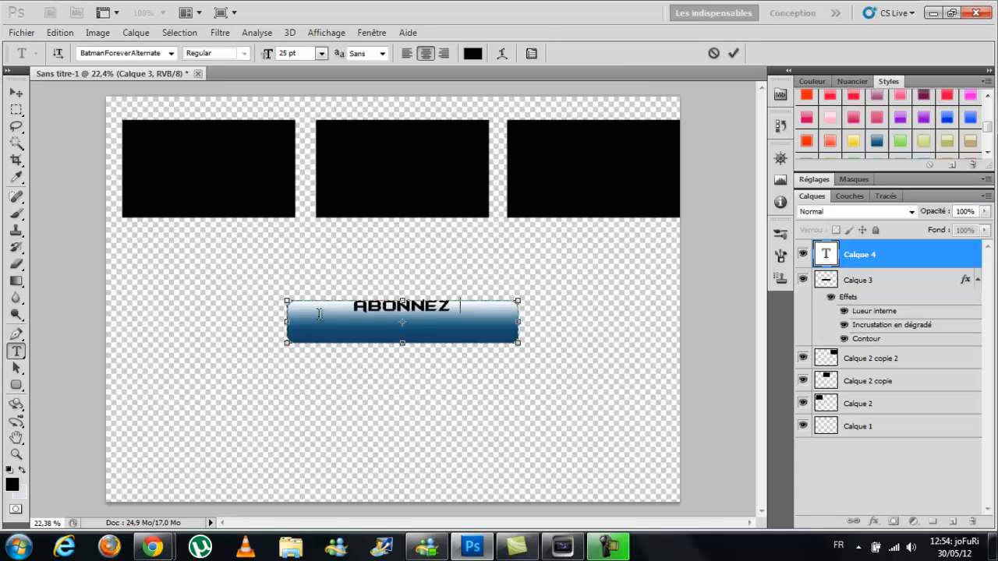
pyautogui.write(' VOUS')
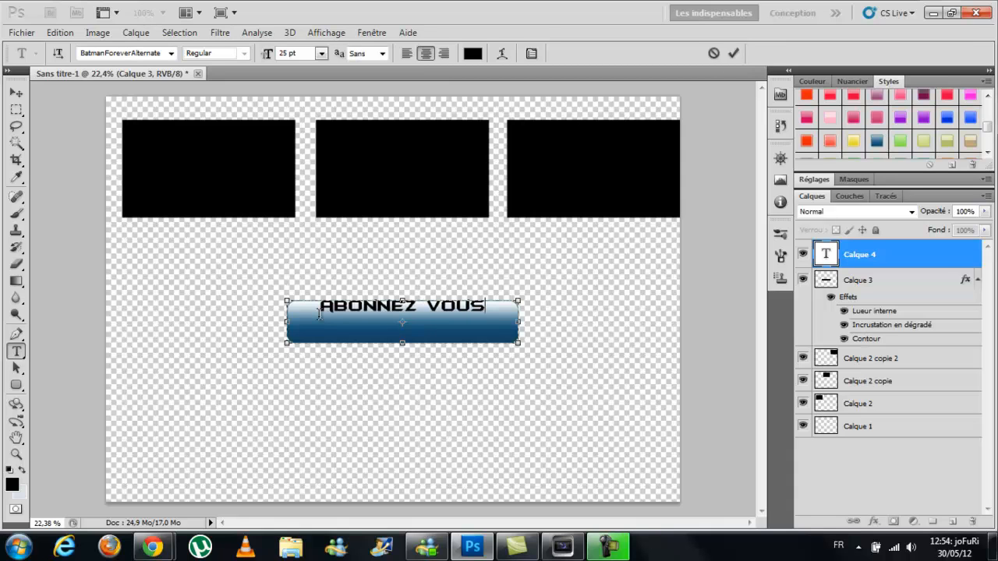
pyautogui.write(' !')
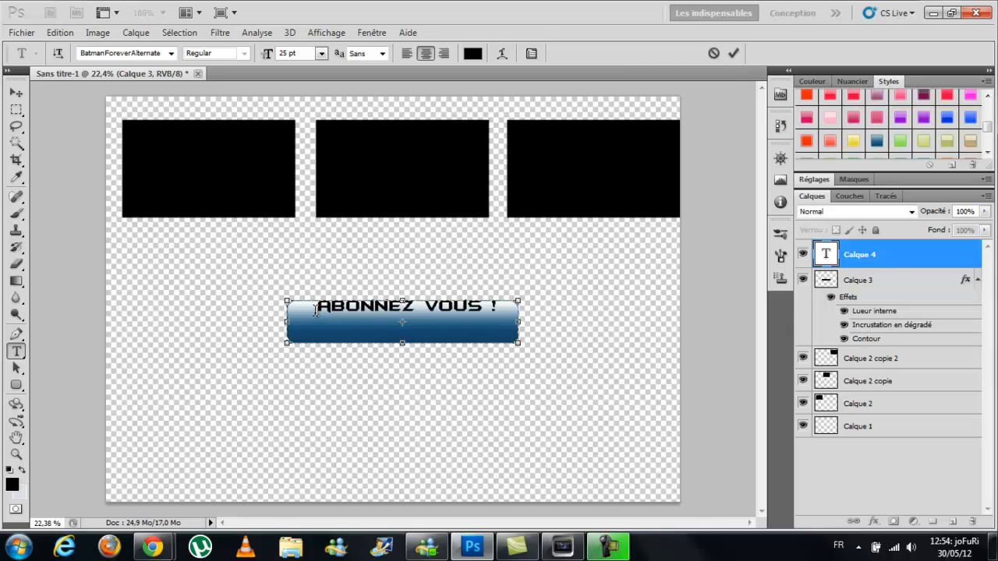
pyautogui.write(' VENEZ')
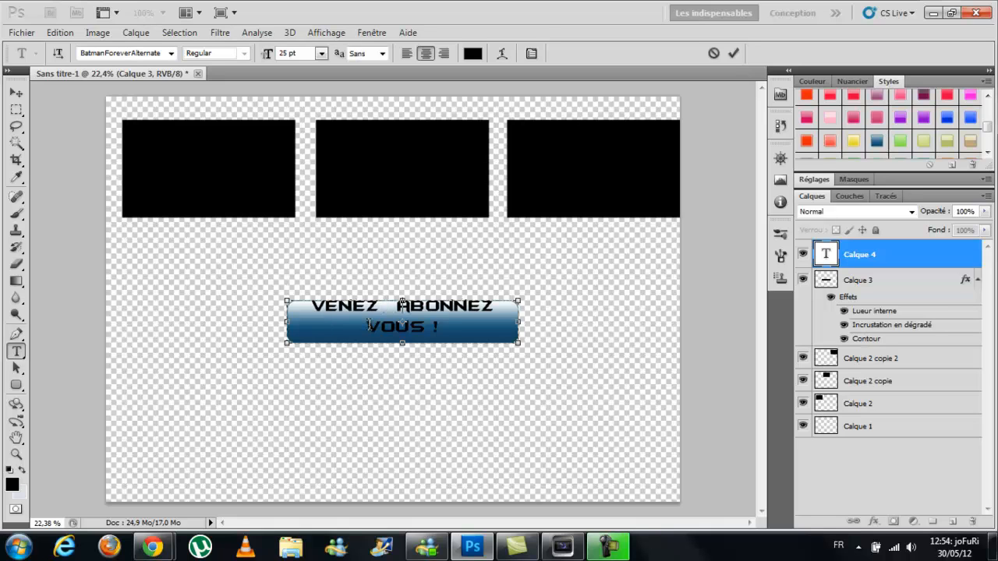
pyautogui.write(' VOUS')
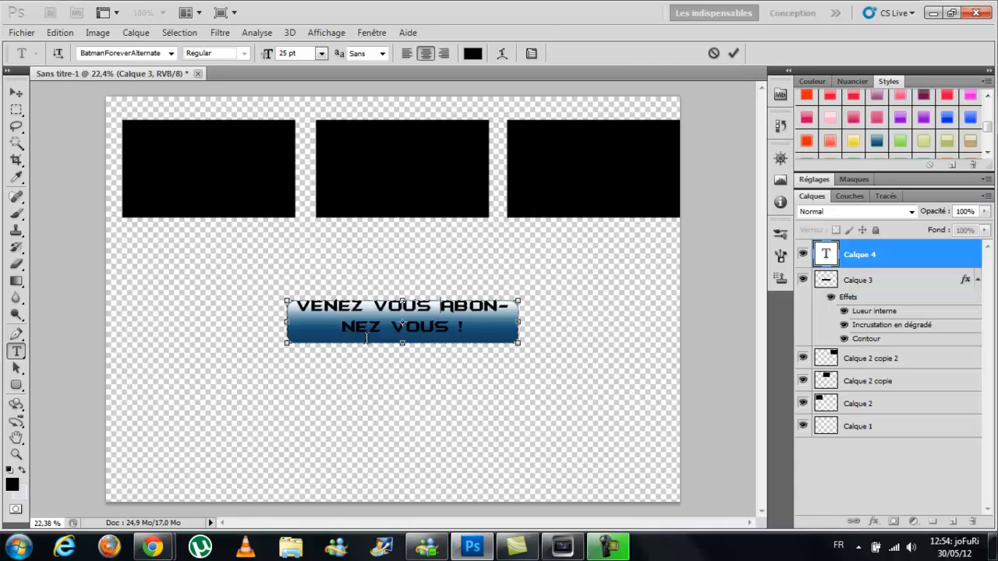
pyautogui.press('BackSpace')
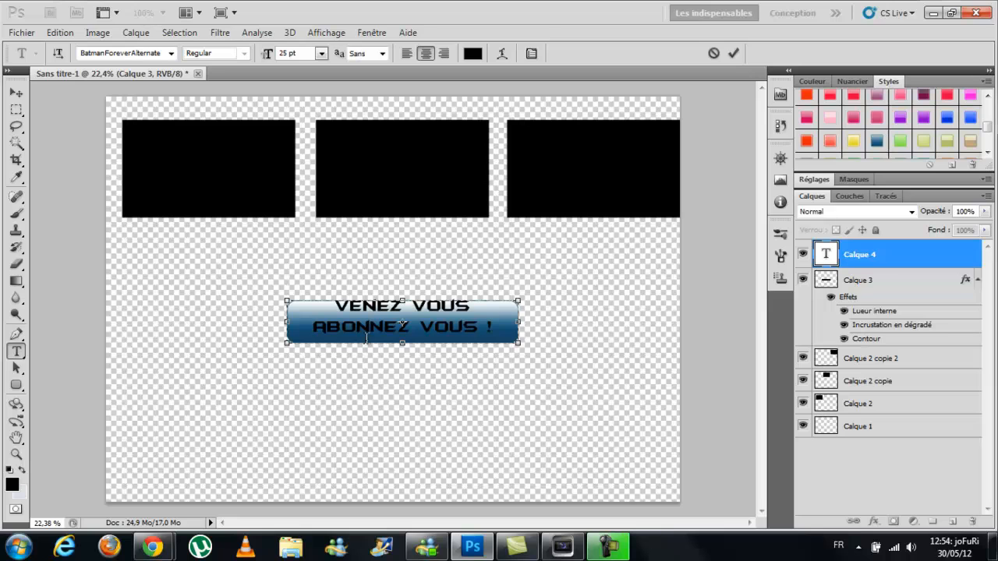
# - Move the subscribe text slightly down so it sits inside the blue button
pyautogui.click(16, 93)
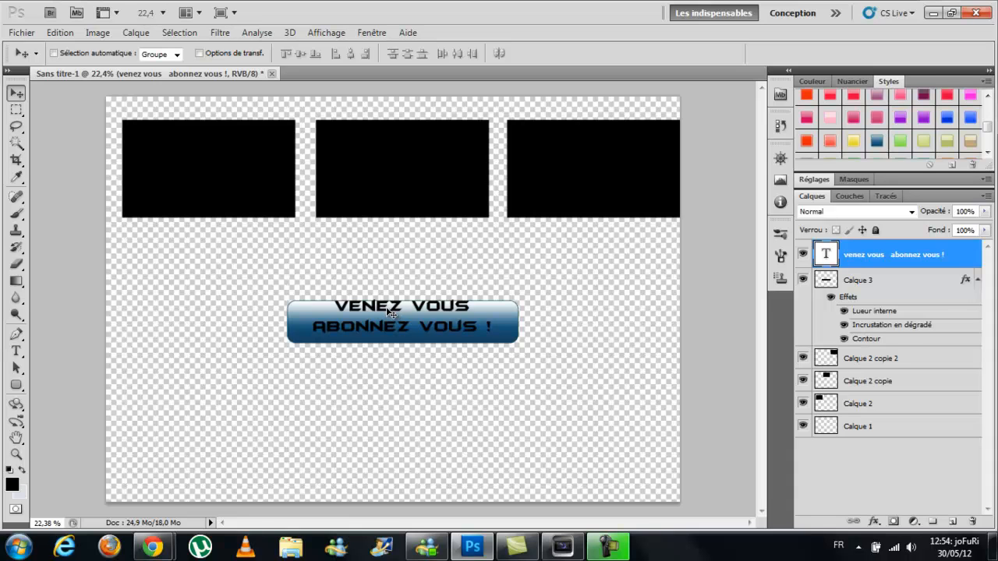
pyautogui.moveTo(387, 308); pyautogui.dragTo(388, 307)
pyautogui.moveTo(354, 311); pyautogui.dragTo(351, 314)
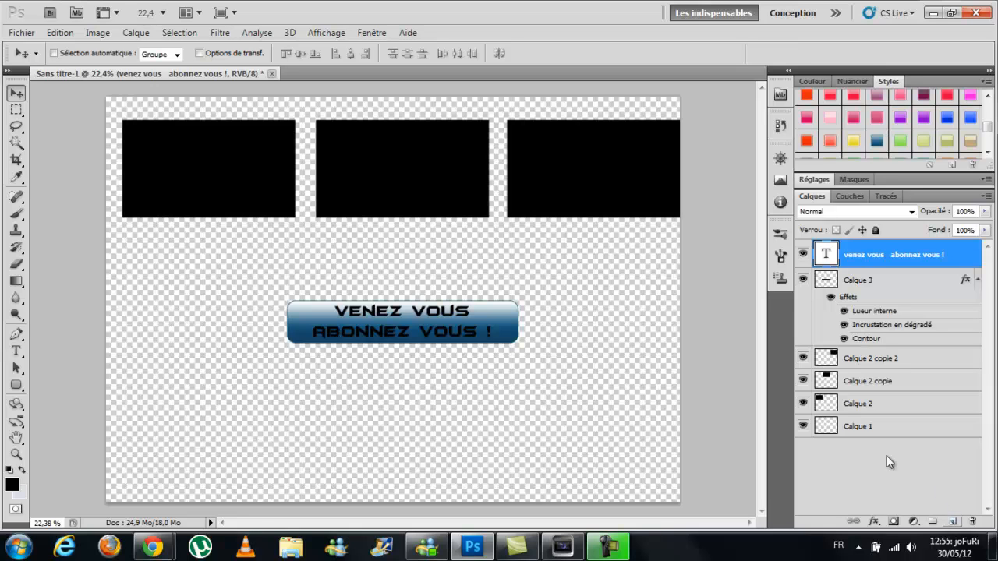
# - Add three empty layers above the subscribe text layer
pyautogui.click(953, 521)
pyautogui.click(953, 522)
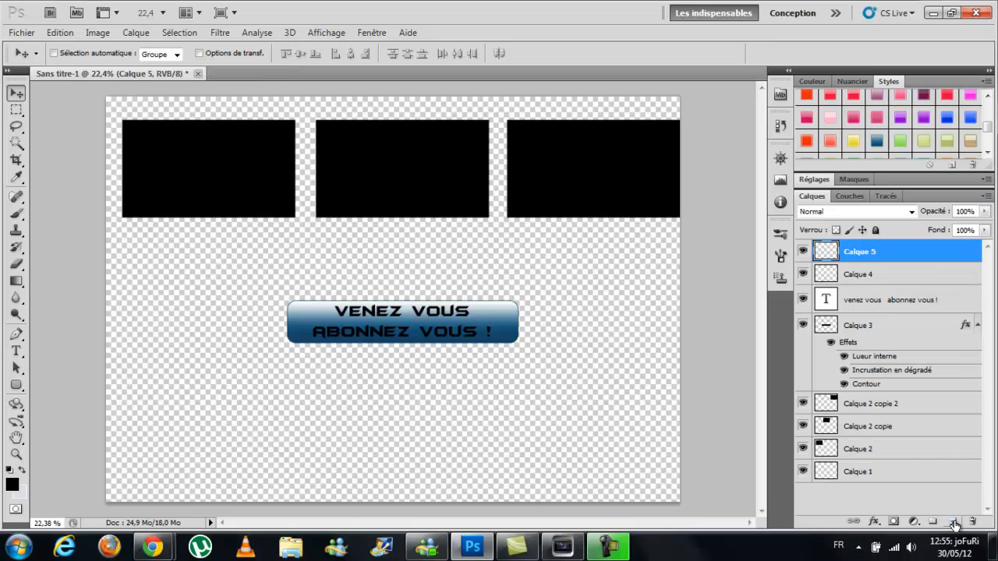
pyautogui.click(953, 521)
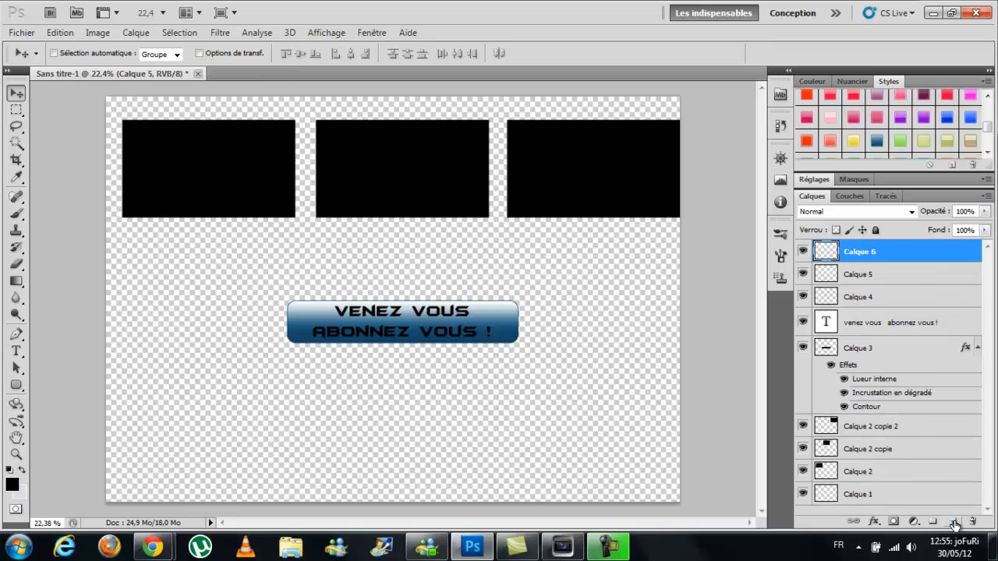
# - Rename the three empty layers, from lowest to highest, as video 1, video 2 and video 3
pyautogui.doubleClick(856, 297)
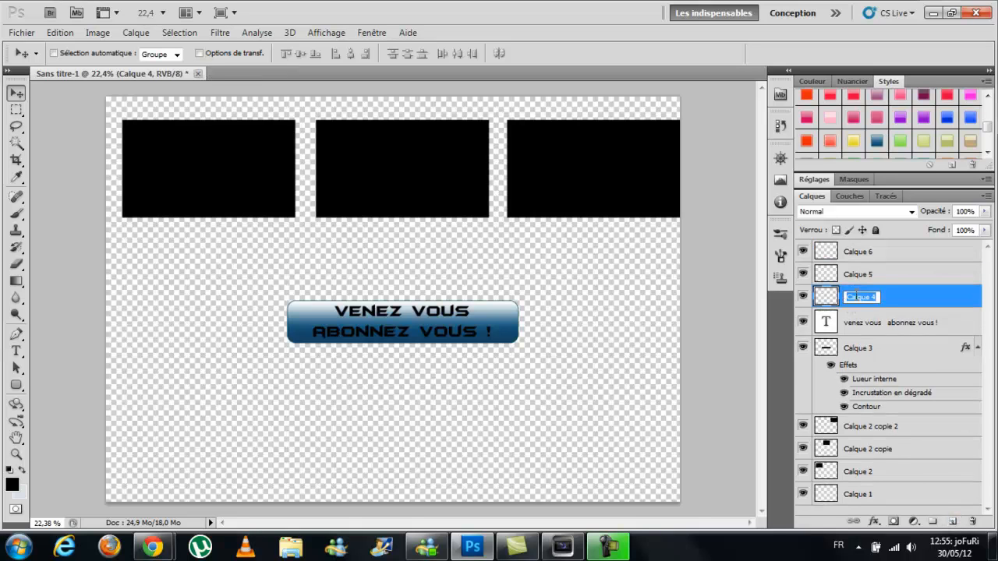
pyautogui.write('video 1')
pyautogui.press('Return')
pyautogui.doubleClick(856, 274)
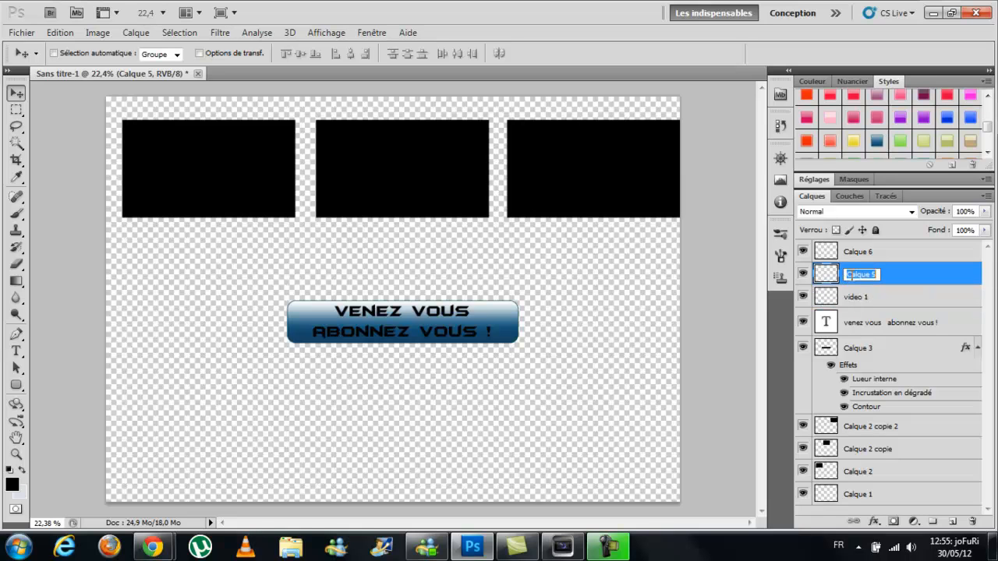
pyautogui.write('video 2')
pyautogui.press('Return')
pyautogui.doubleClick(859, 252)
pyautogui.write('video')
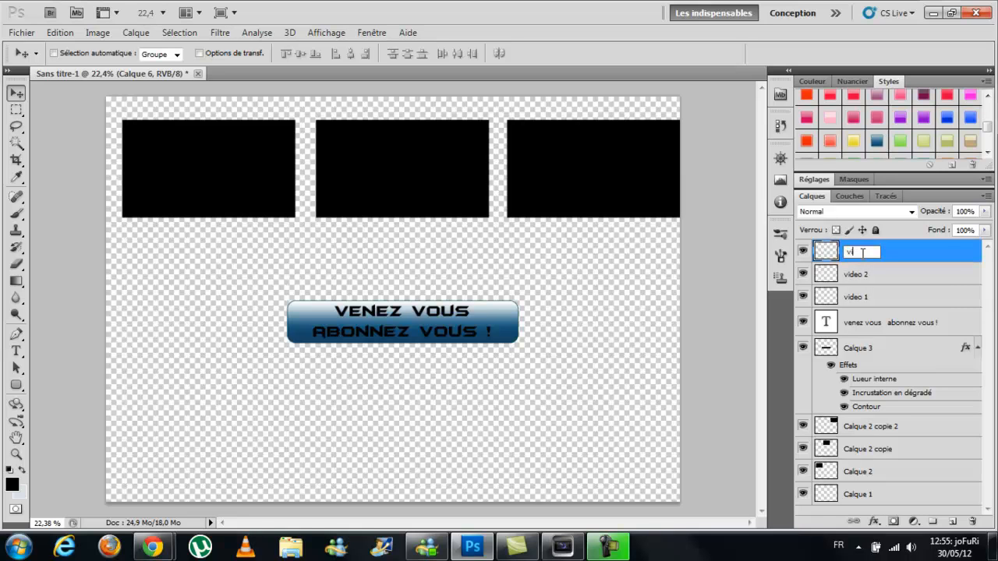
pyautogui.press('Return')
# - On the video 1 layer, draw a text box as wide as the first black rectangle just beneath it and enter "TEXT 1"
pyautogui.click(853, 306)
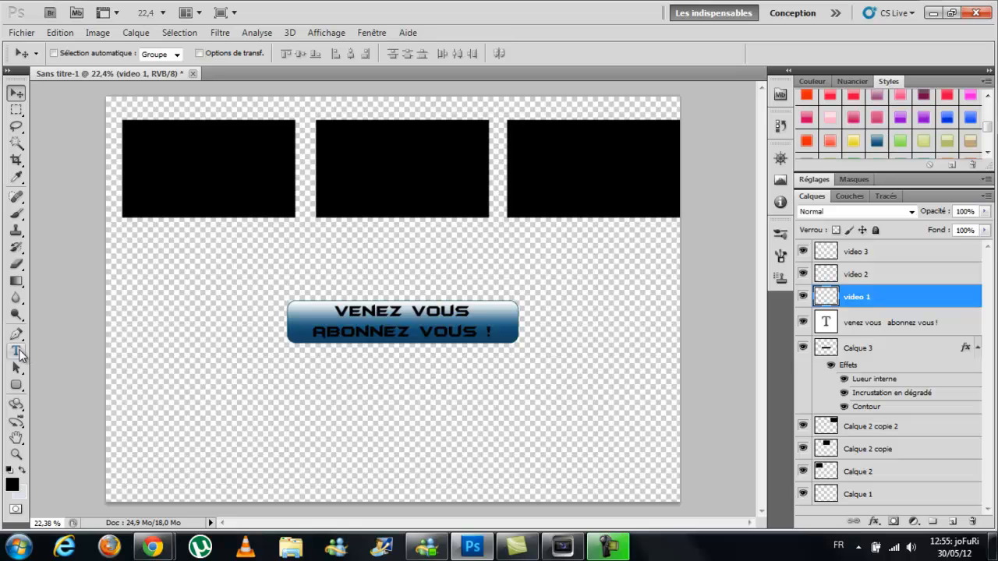
pyautogui.click(17, 352)
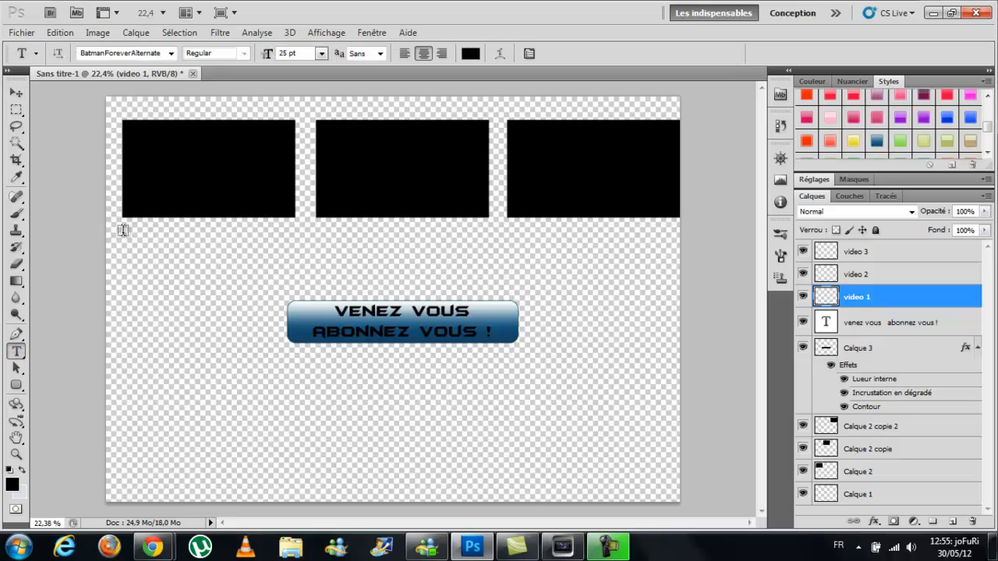
pyautogui.moveTo(123, 232); pyautogui.dragTo(294, 269)
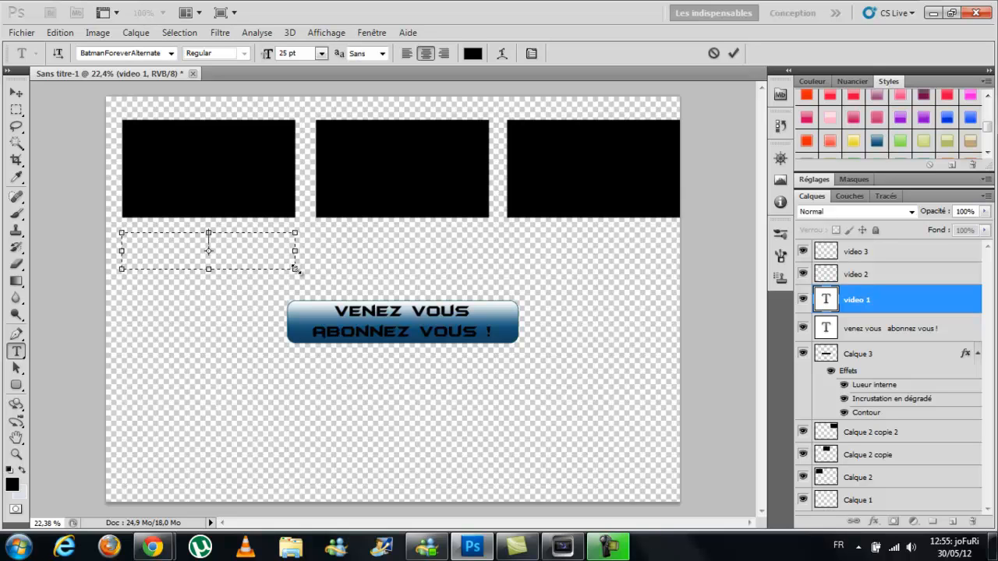
pyautogui.write('TEXT 1')
pyautogui.click(867, 275)
# - On the video 2 layer, draw a text box as wide as the second black rectangle just beneath it and enter "TEXTE 2"
pyautogui.click(867, 275)
pyautogui.moveTo(5, 248)
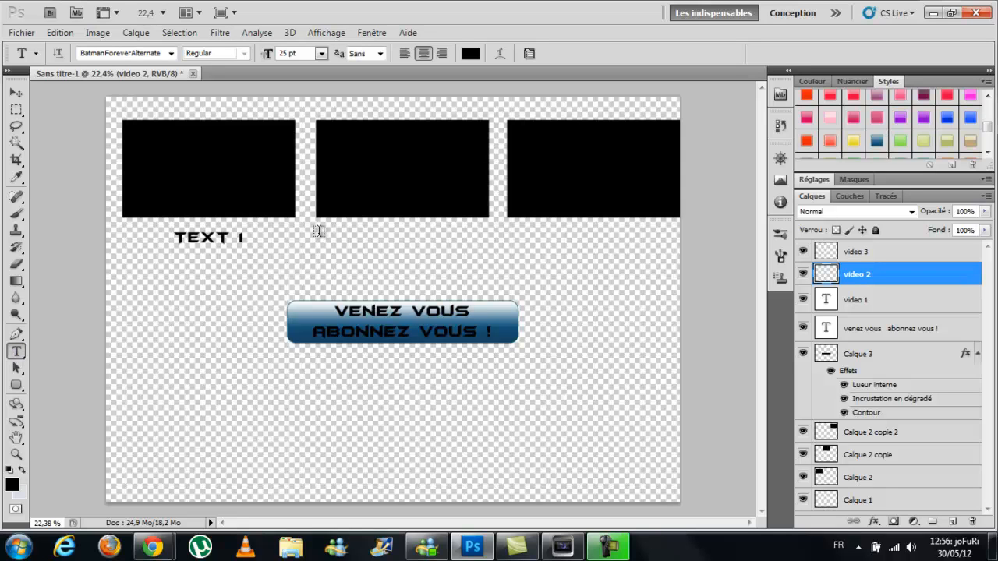
pyautogui.moveTo(318, 231); pyautogui.dragTo(487, 263)
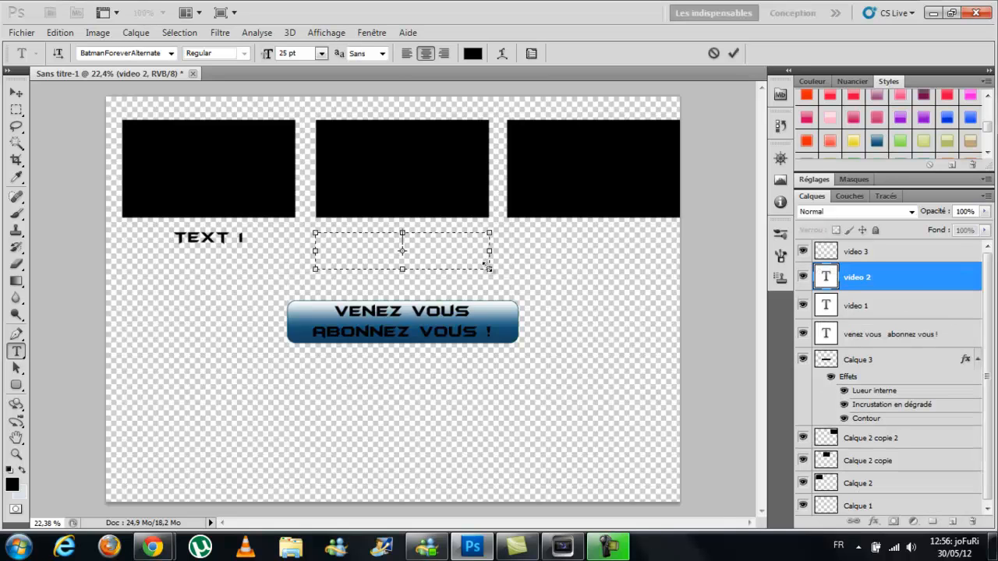
pyautogui.write('TEXT ')
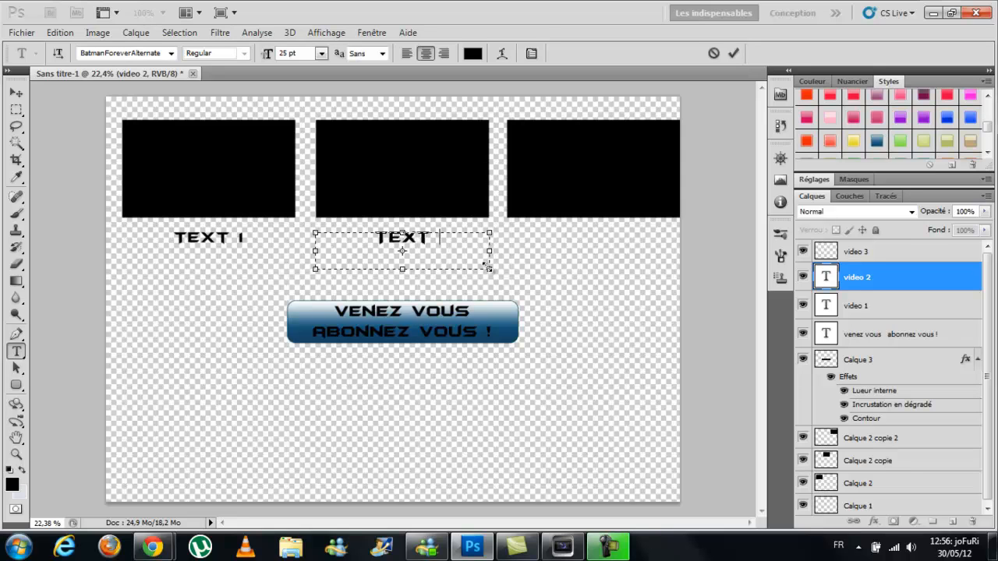
pyautogui.write('2')
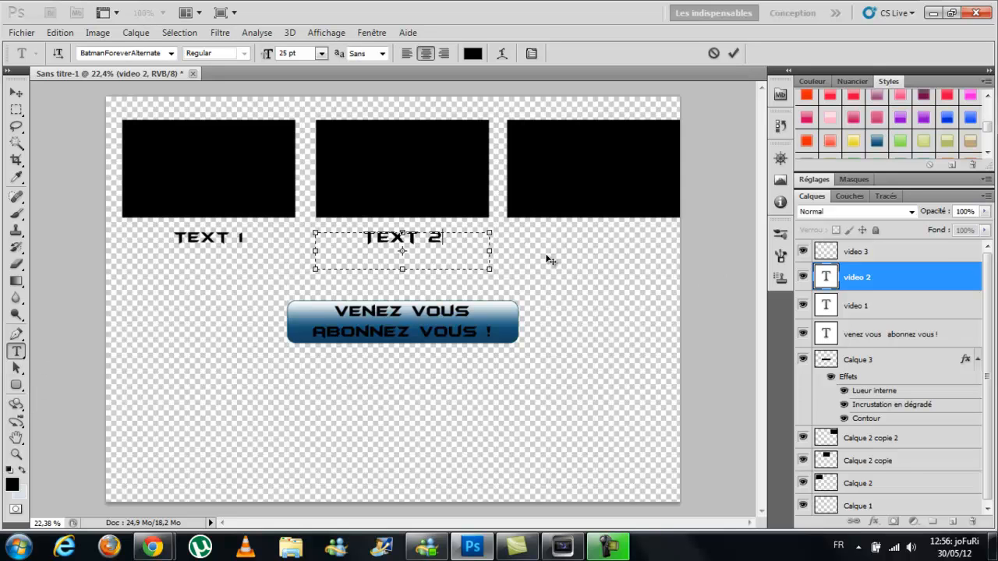
pyautogui.click(418, 236)
pyautogui.write('E')
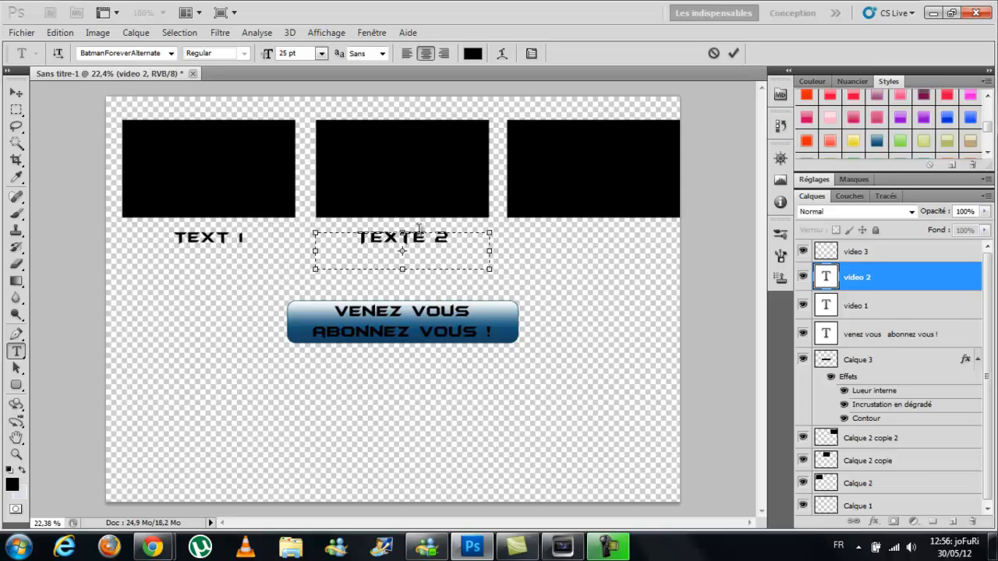
# - Correct the caption under the first black rectangle to read "TEXTE 1"
pyautogui.click(898, 310)
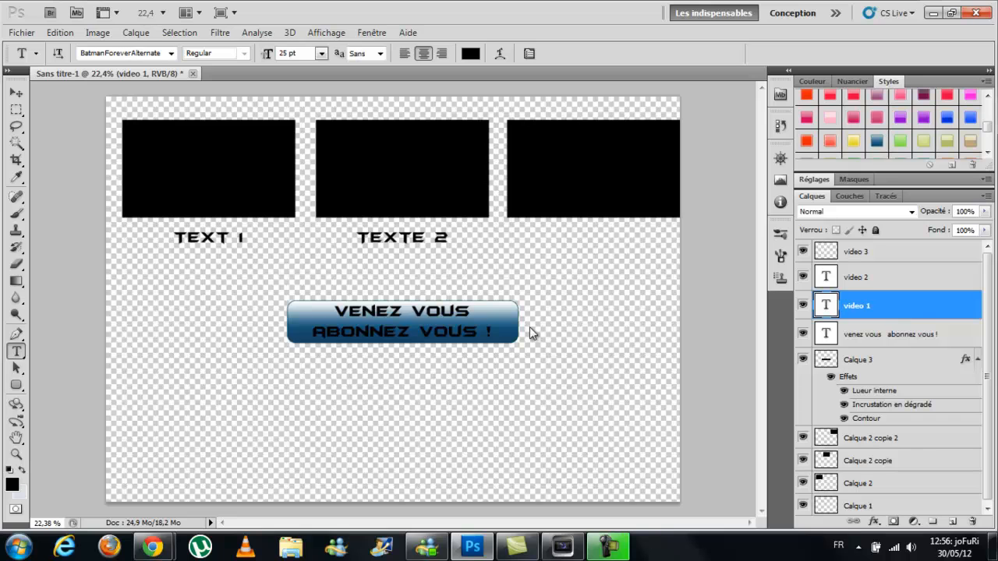
pyautogui.click(228, 234)
pyautogui.write('E')
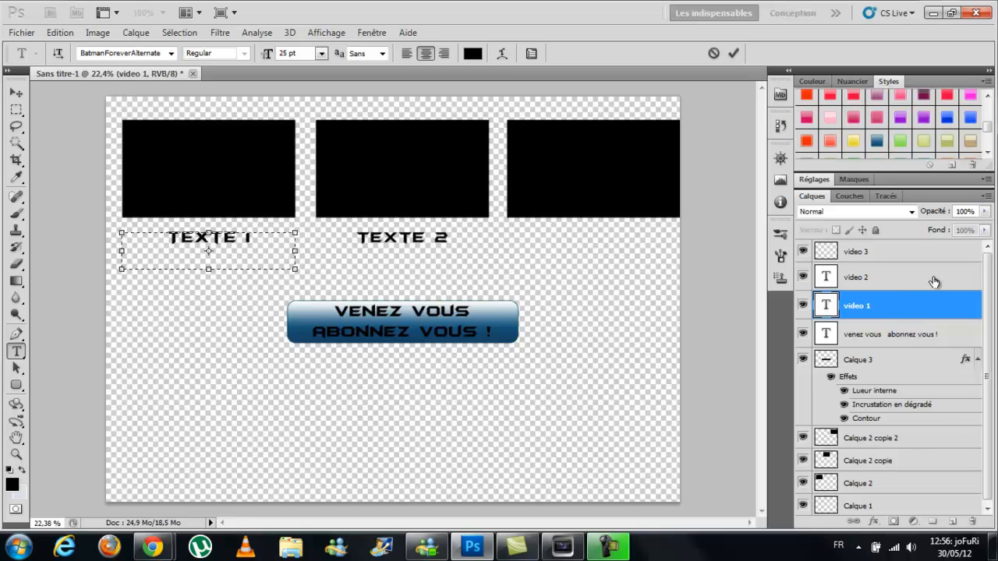
# - On the video 3 layer, draw a text box as wide as the third black rectangle just beneath it and enter "TEXTE 3"
pyautogui.click(898, 257)
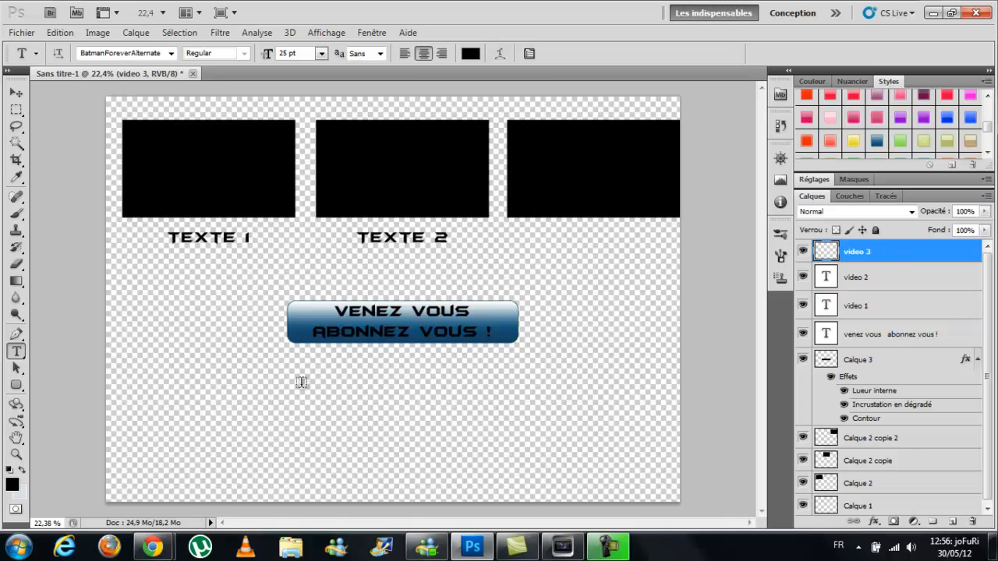
pyautogui.rightClick(578, 303)
pyautogui.click(508, 274)
pyautogui.moveTo(507, 233); pyautogui.dragTo(676, 257)
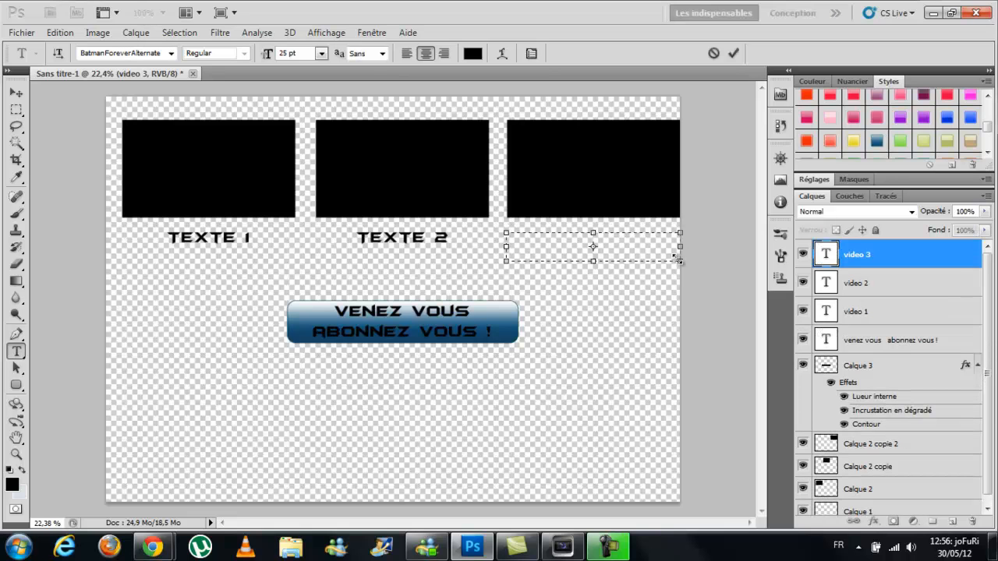
pyautogui.write('TEXTE 3')
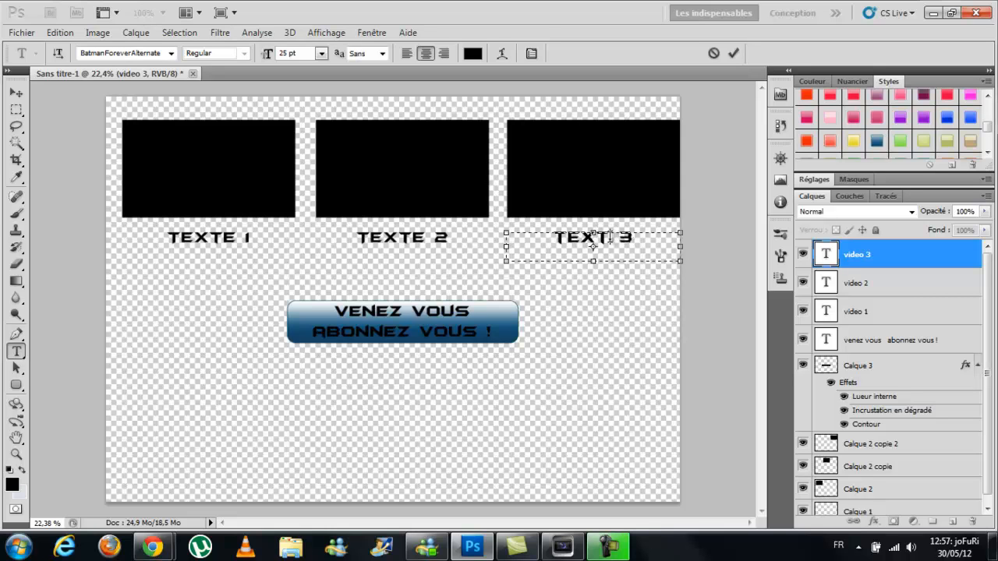
pyautogui.click(610, 237)
pyautogui.write('E')
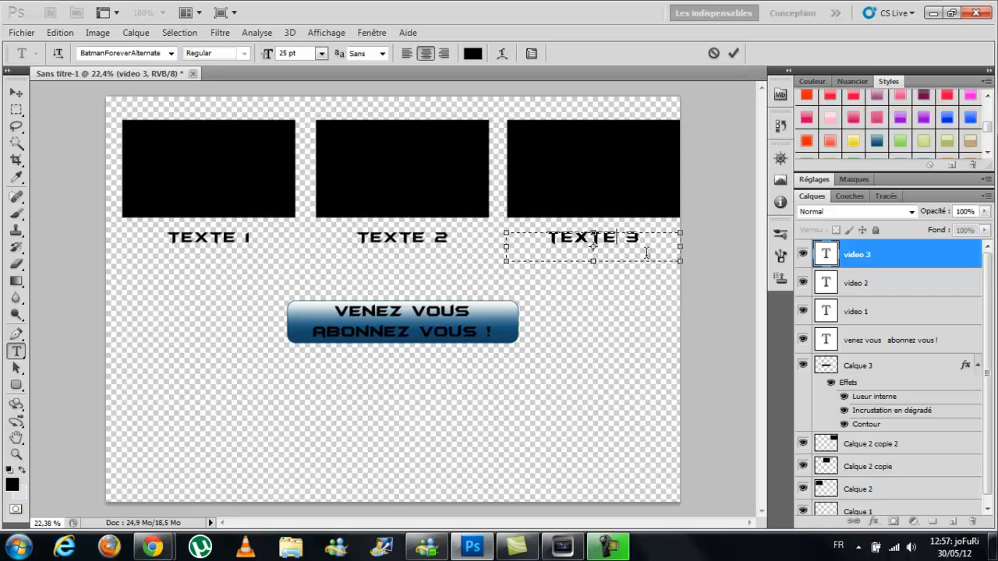
pyautogui.click(906, 317)
pyautogui.click(907, 318)
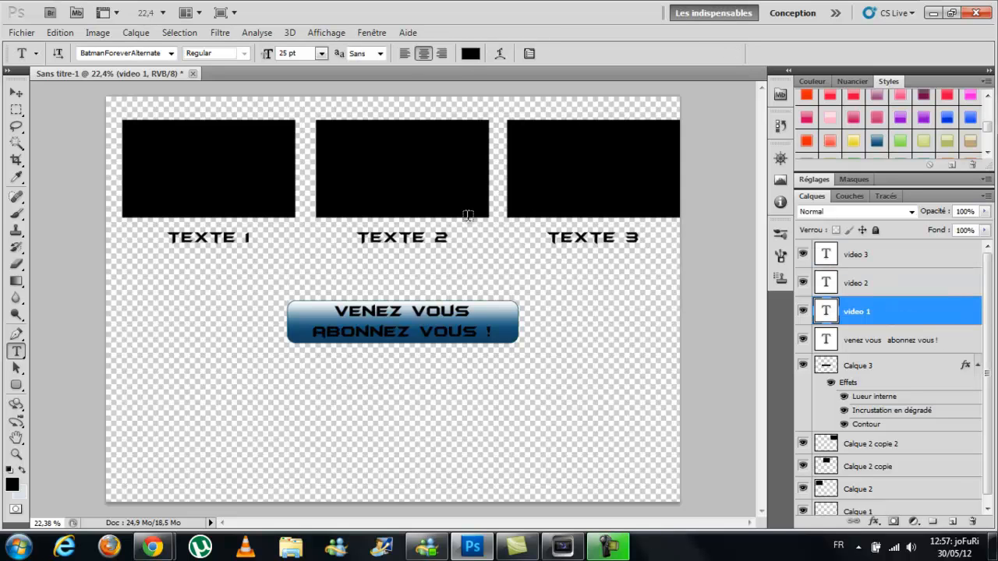
# - Move the "TEXTE 3" caption on the video 3 layer very slightly up
pyautogui.click(851, 263)
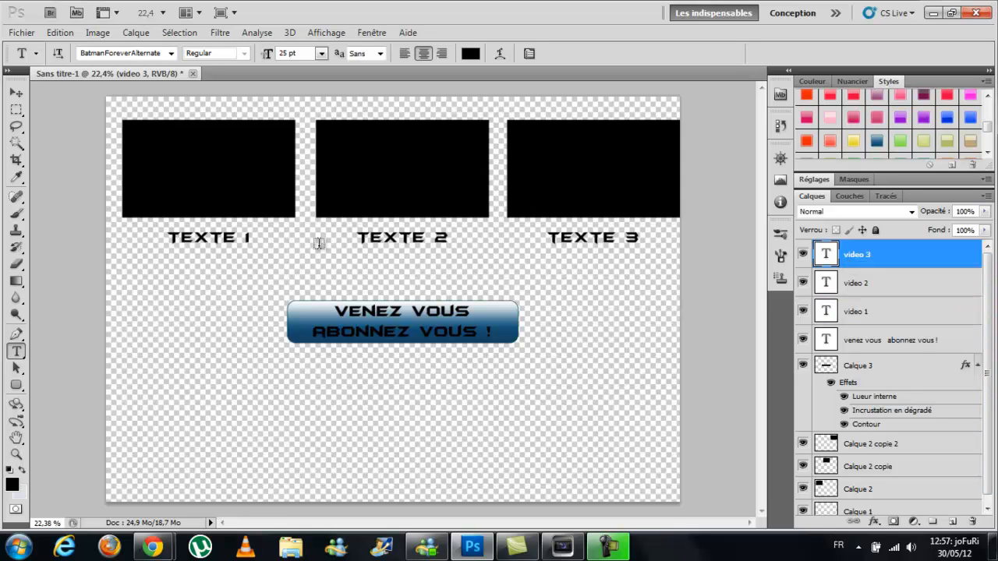
pyautogui.click(15, 93)
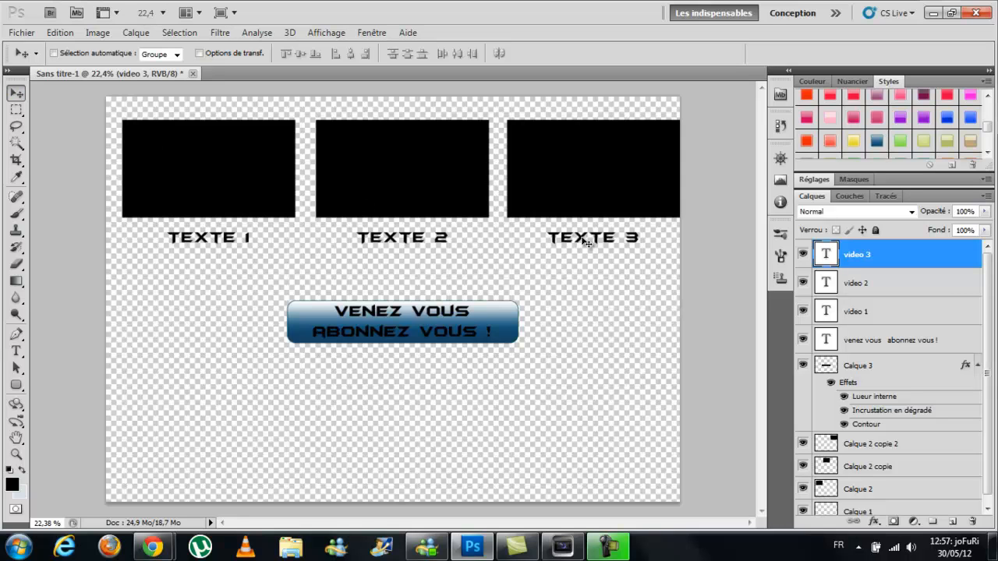
pyautogui.moveTo(587, 244); pyautogui.dragTo(582, 240)
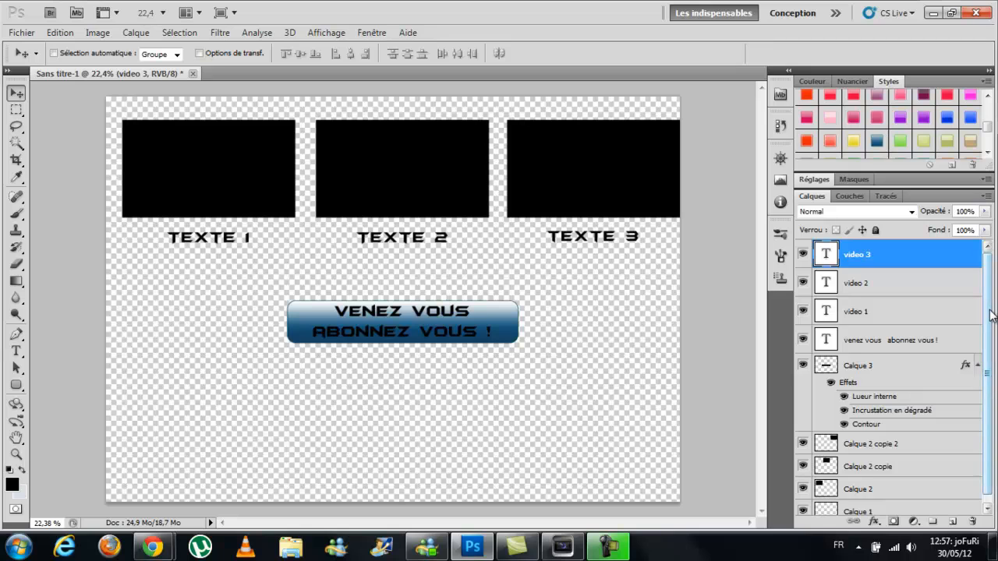
# - Hide the three black rectangle layers: Calque 2 copie 2, Calque 2 copie and Calque 2
pyautogui.scroll(-1, 992, 315)
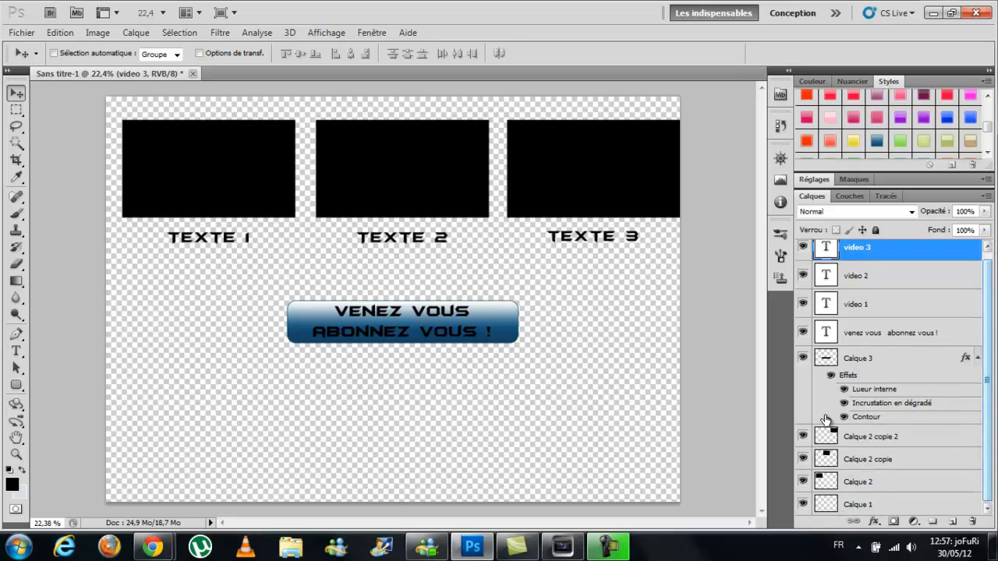
pyautogui.click(803, 445)
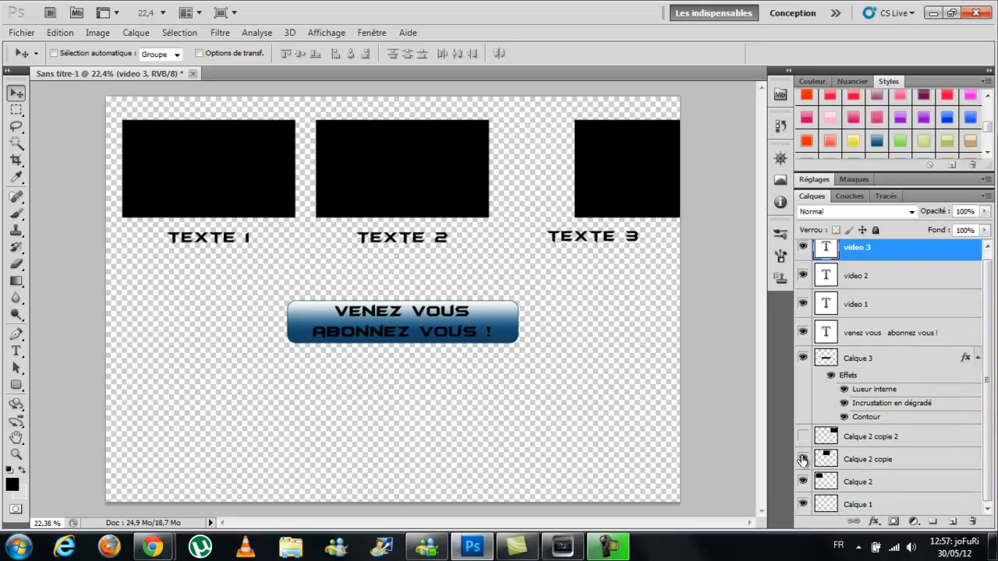
pyautogui.click(803, 459)
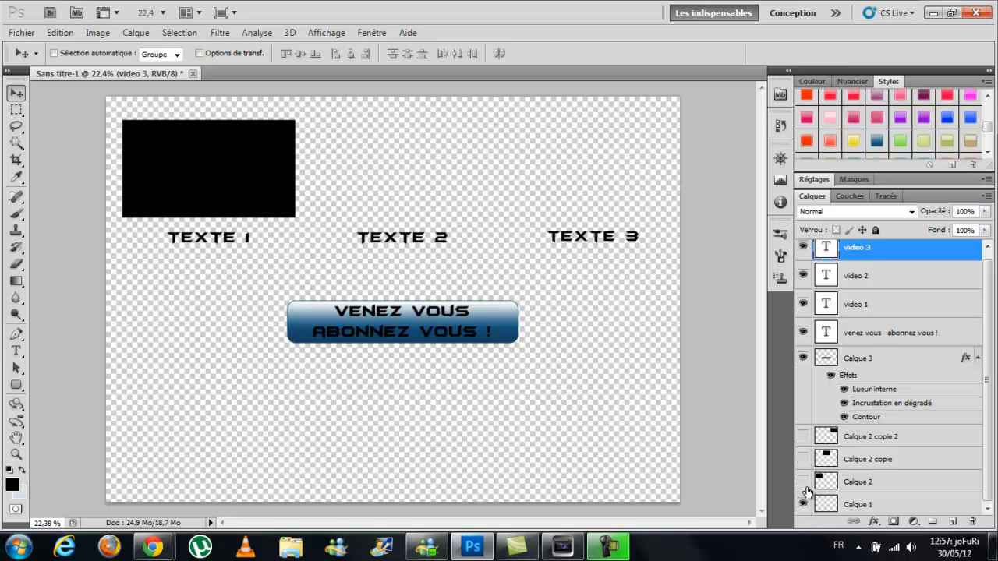
pyautogui.click(802, 482)
# - Save the document to the desktop as "Sans titre-1" in Photoshop PSD format, with layers kept and compatibility maximised
pyautogui.click(8, 33)
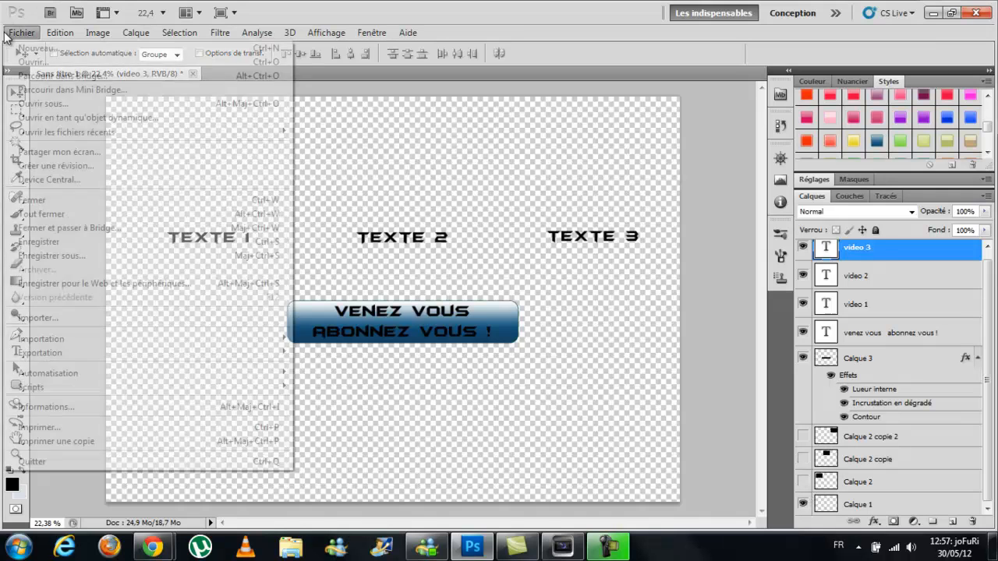
pyautogui.click(109, 255)
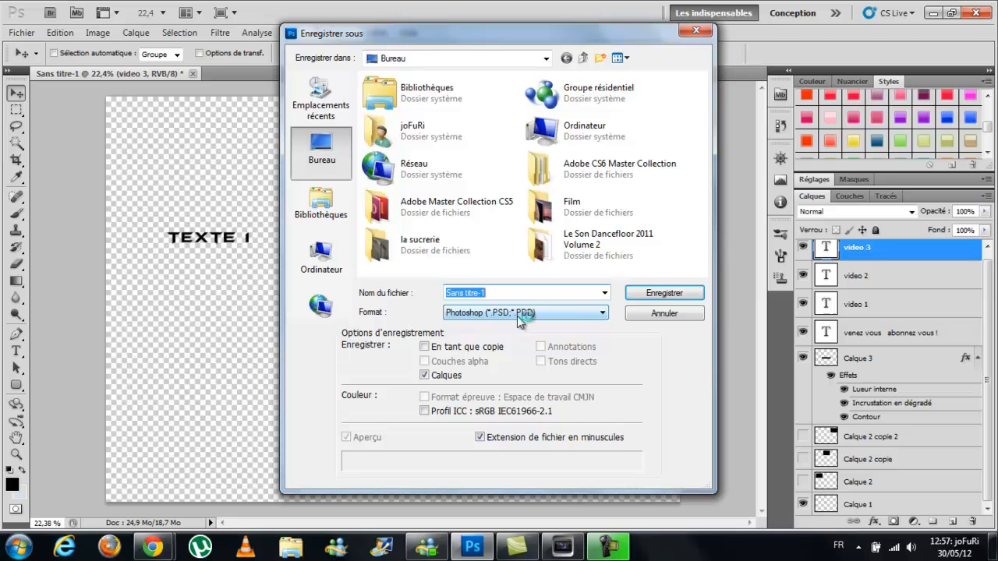
pyautogui.click(517, 312)
pyautogui.click(517, 313)
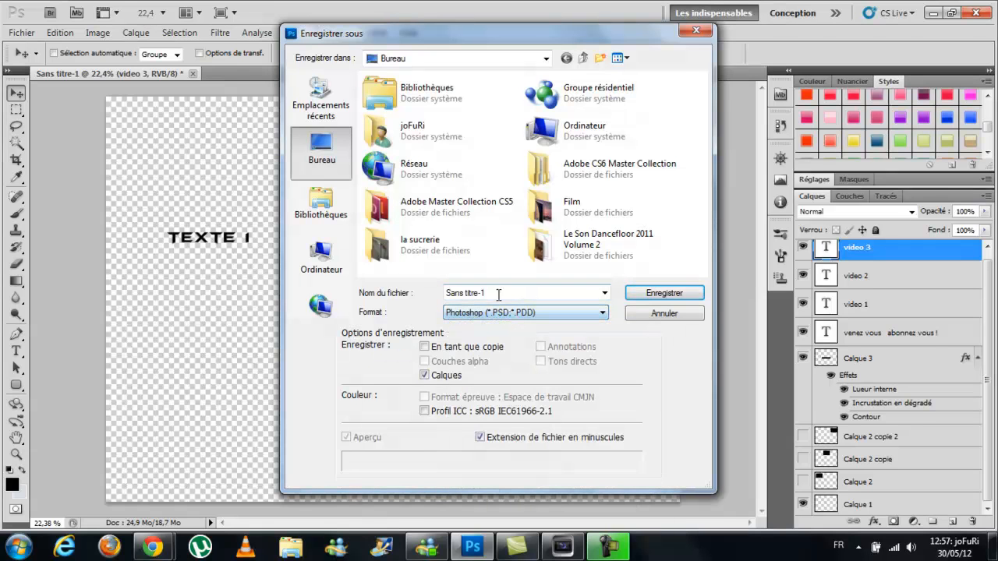
pyautogui.click(663, 293)
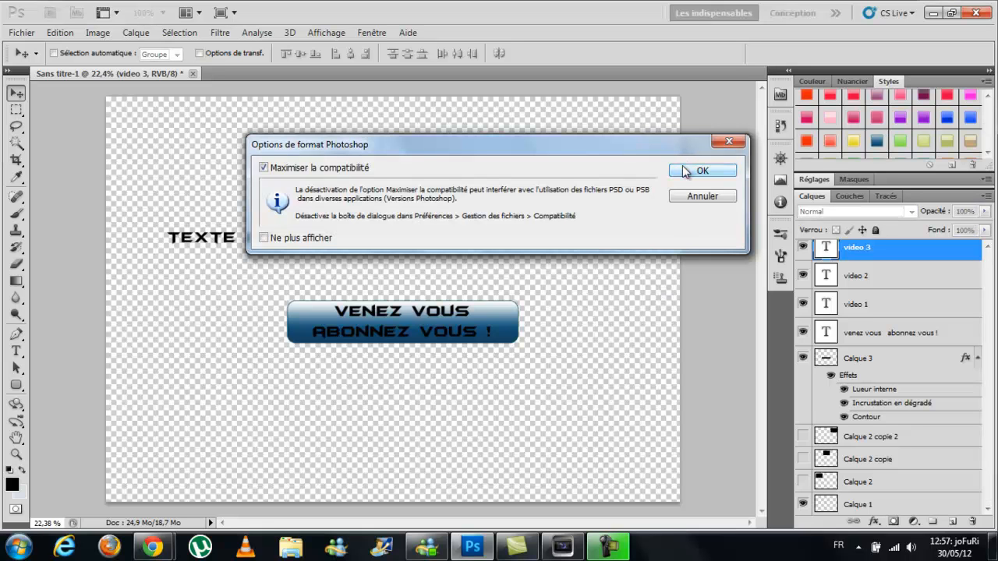
pyautogui.click(684, 172)
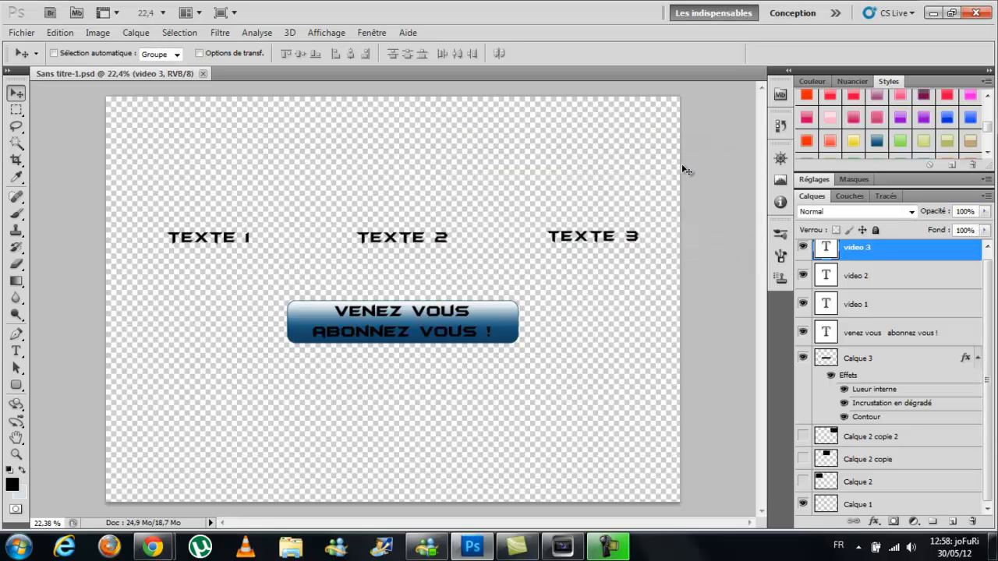
# - Check the saved Sans titre-1 file on the desktop and return to Photoshop
pyautogui.click(931, 14)
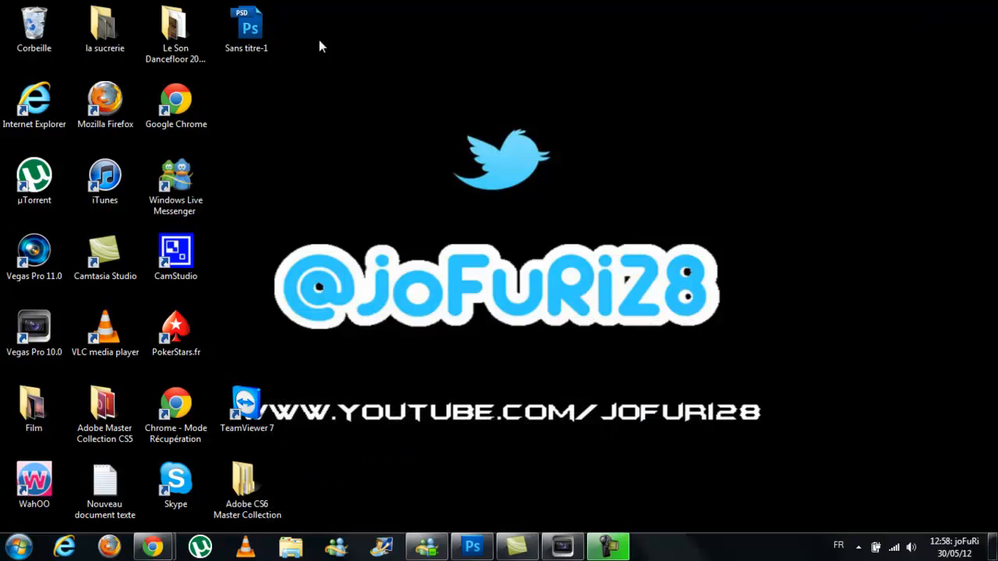
pyautogui.click(262, 26)
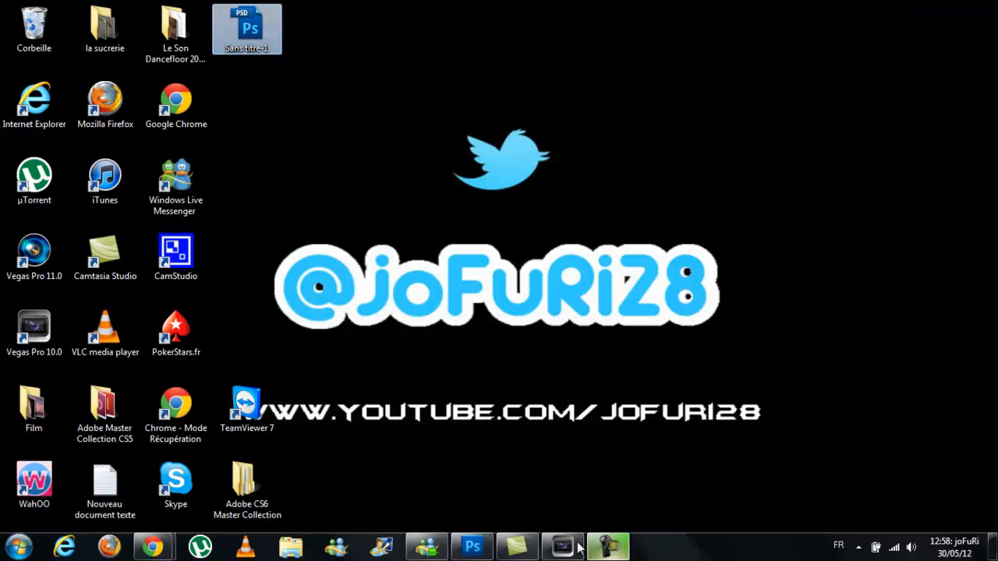
pyautogui.click(479, 546)
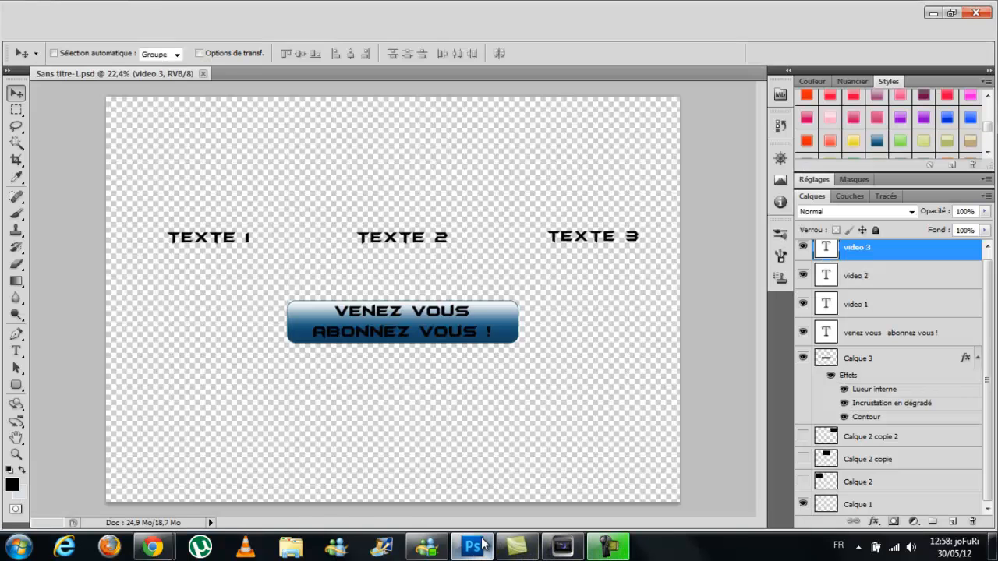
# - Replace the first caption's text on the video 1 layer with "MINECRAFT"
pyautogui.click(880, 312)
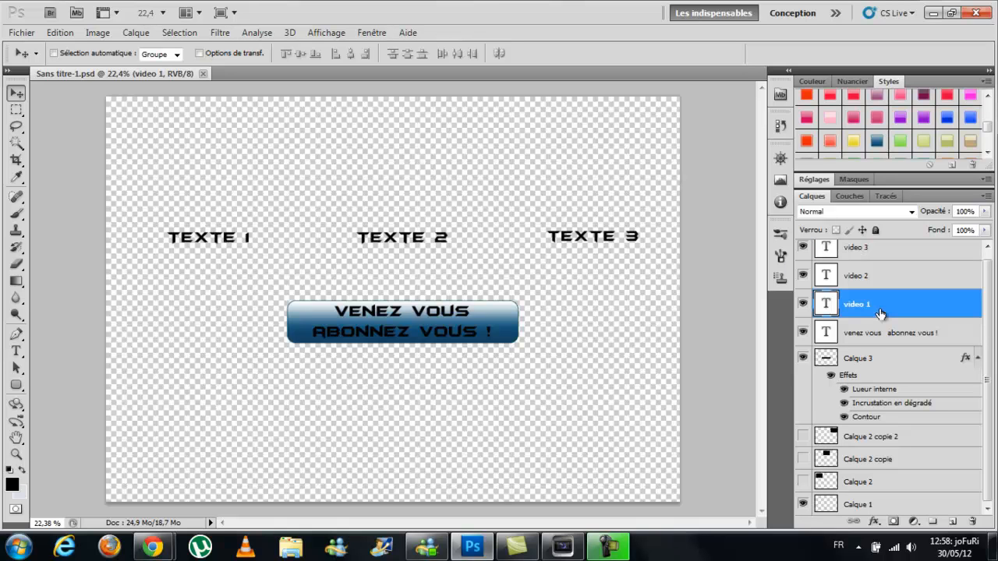
pyautogui.click(17, 350)
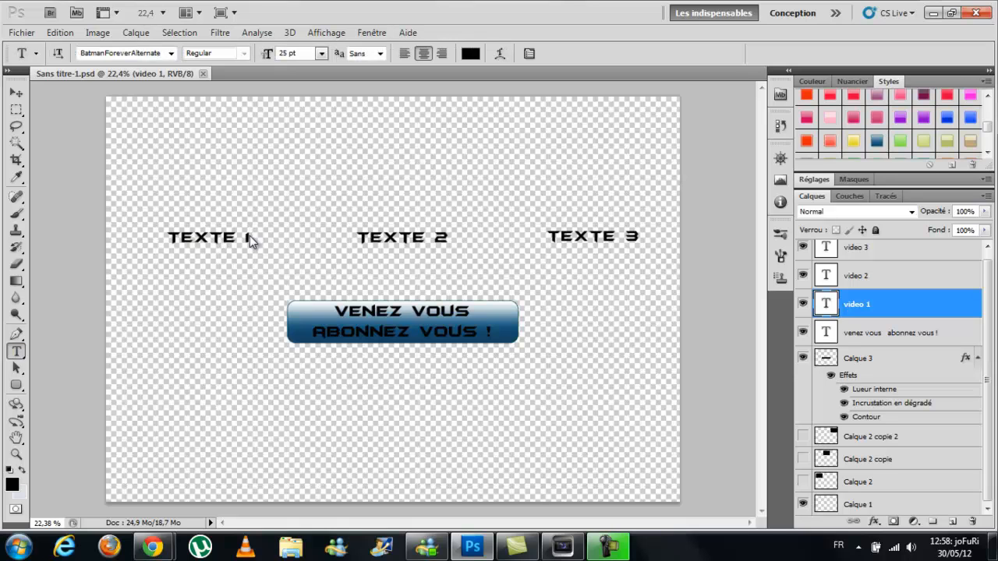
pyautogui.moveTo(250, 235); pyautogui.dragTo(167, 239)
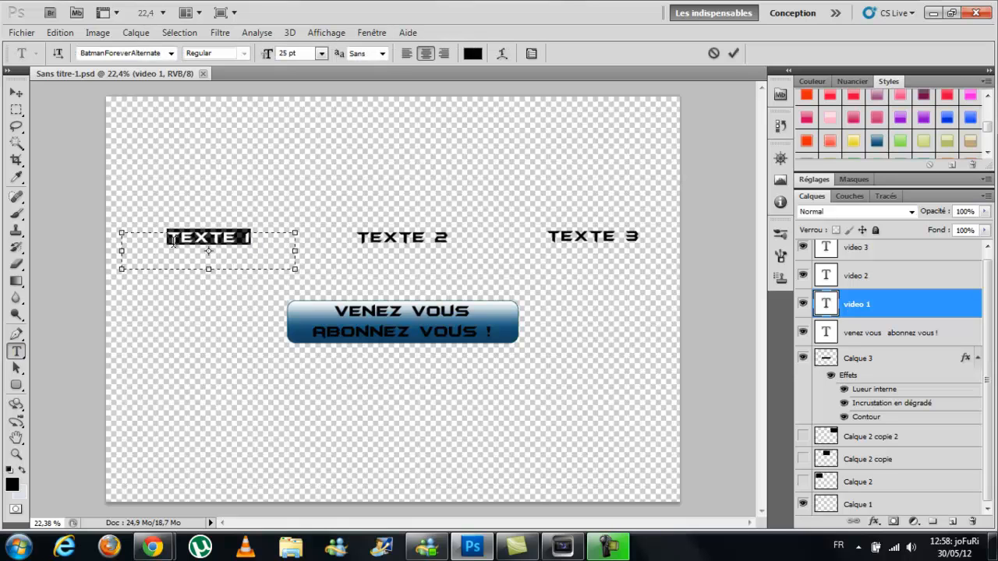
pyautogui.write('MINECRA')
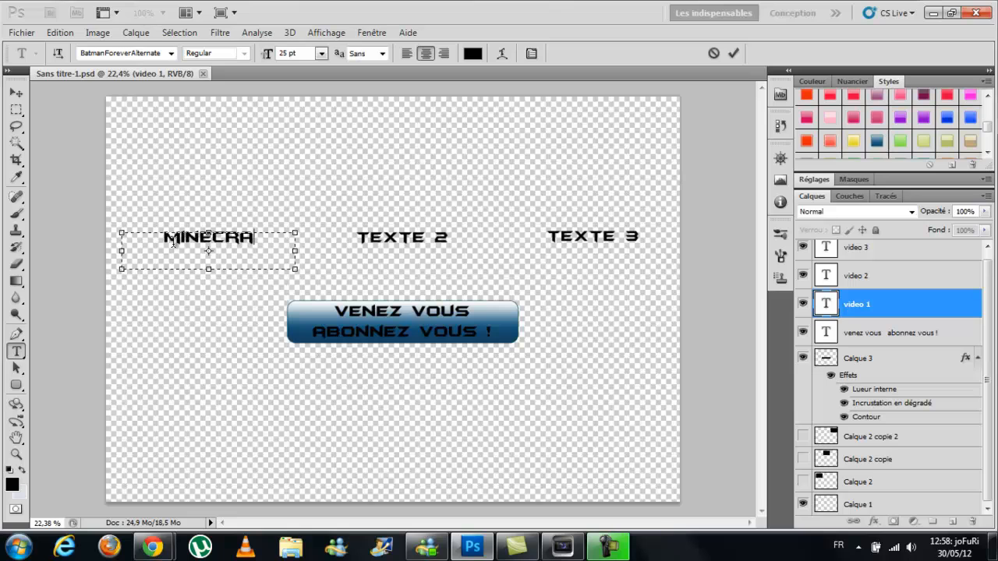
pyautogui.write('FT')
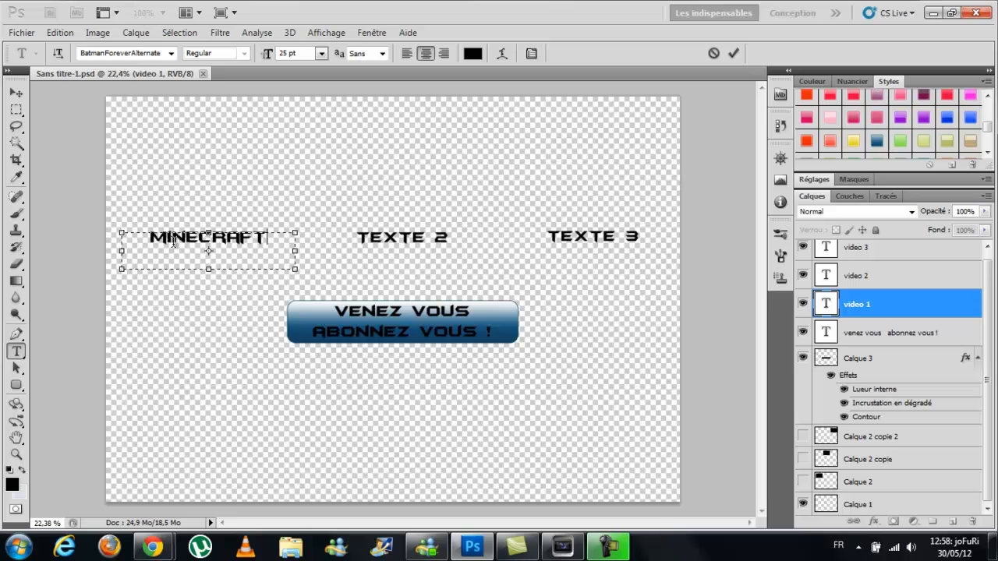
# - Replace the second caption's text on the video 2 layer with "TUTO MINECRAFT"
pyautogui.click(875, 285)
pyautogui.click(875, 283)
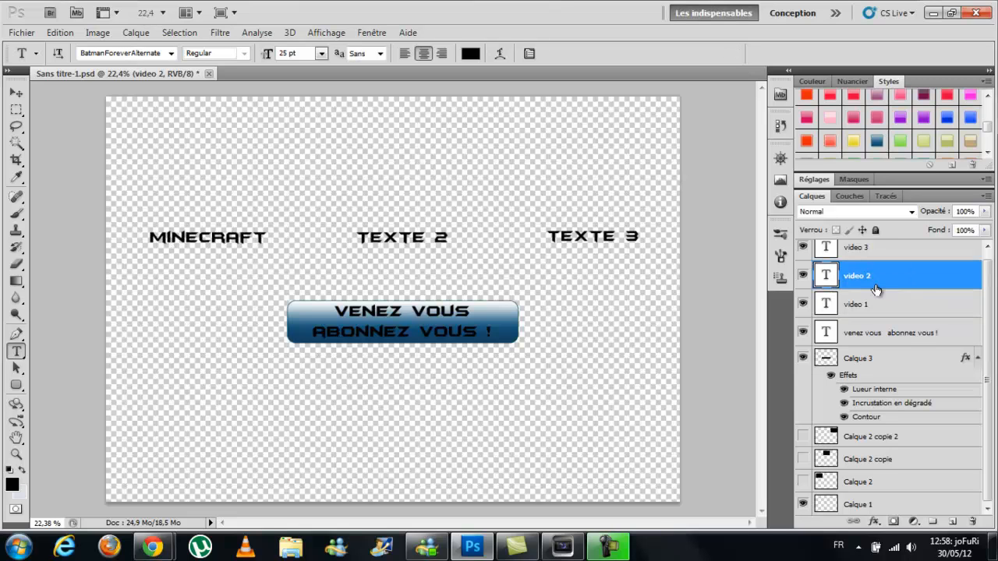
pyautogui.click(361, 238)
pyautogui.keyDown('shift'); pyautogui.click(444, 238); pyautogui.keyUp('shift')
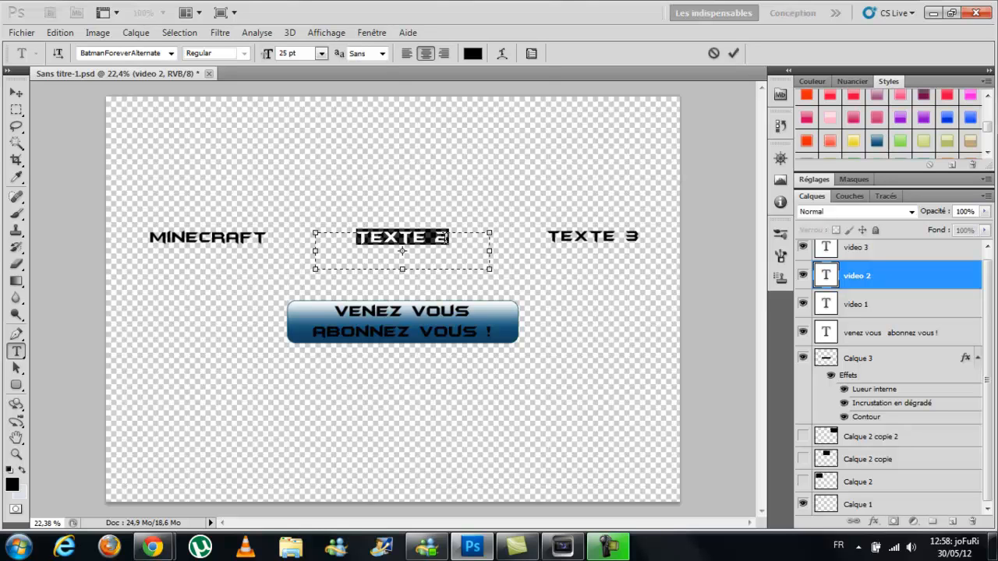
pyautogui.write('TUTO')
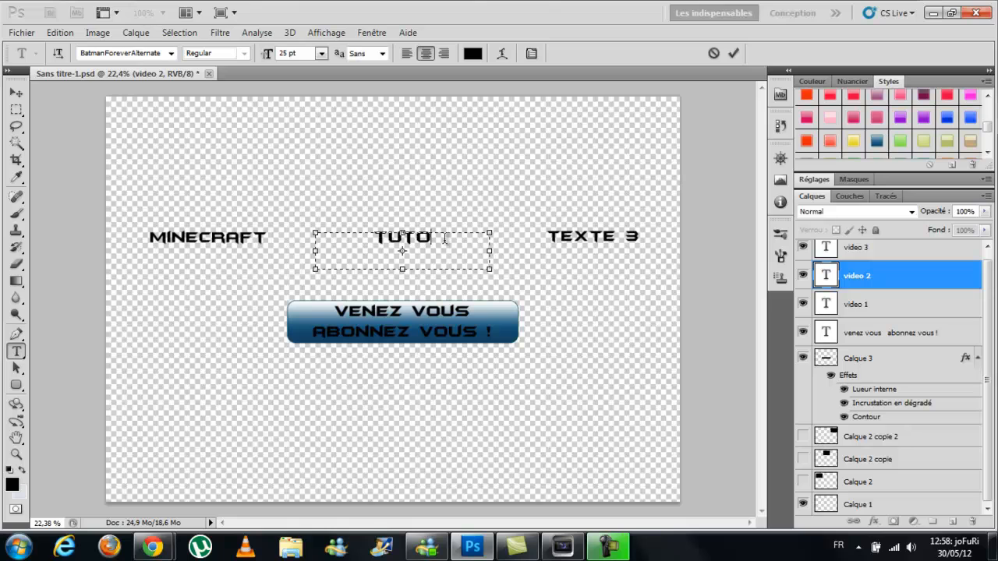
pyautogui.write(' MINE-CRA')
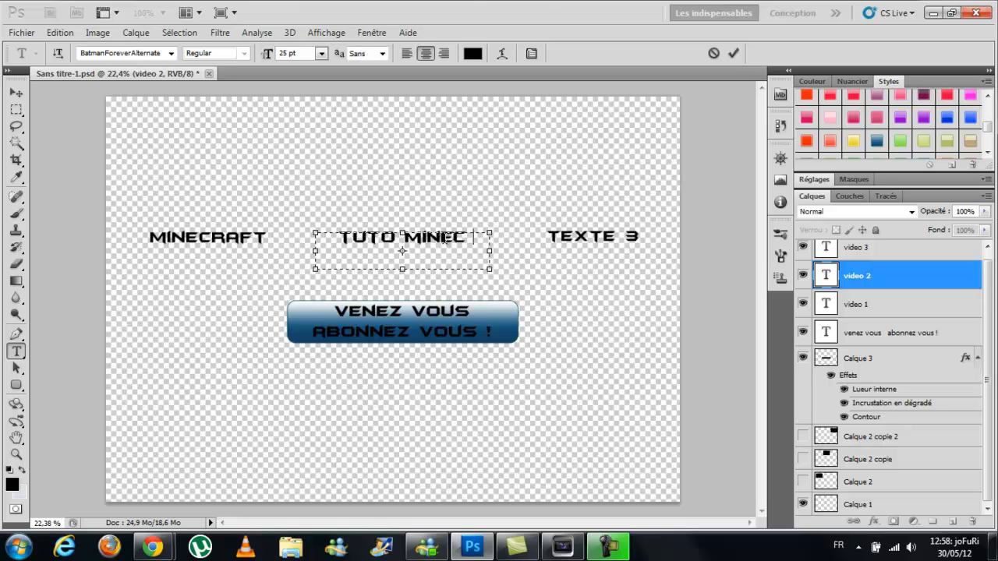
pyautogui.write('FT')
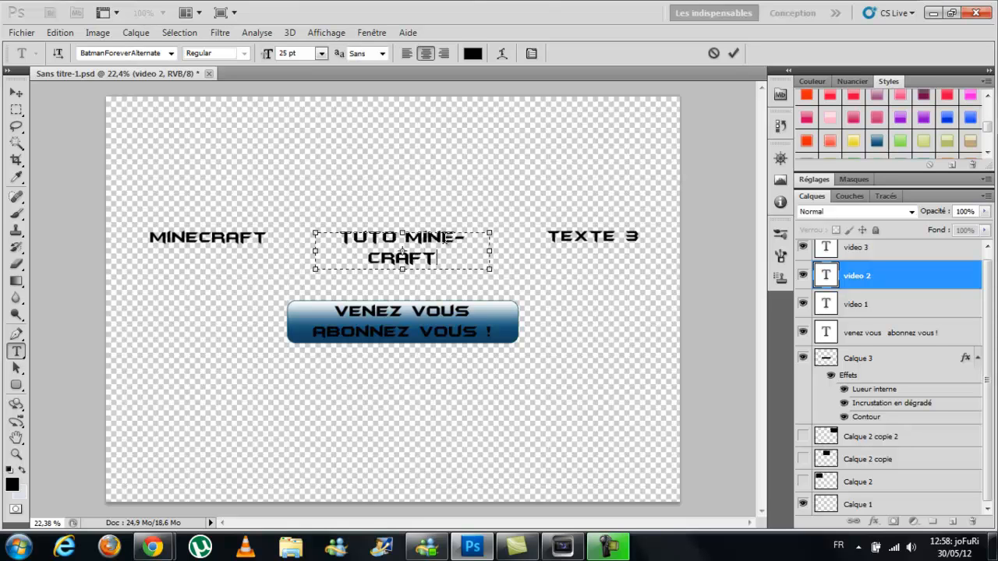
# - Change the second caption's wording to "TUTO OUTRO"
pyautogui.press('BackSpace')
pyautogui.press('BackSpace')
pyautogui.press('BackSpace')
pyautogui.press('BackSpace')
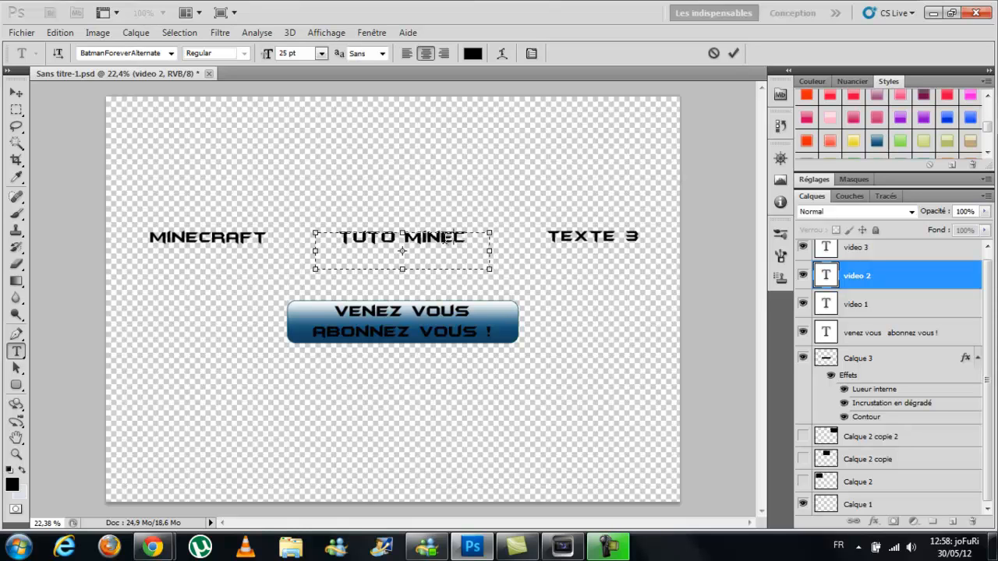
pyautogui.press('BackSpace')
pyautogui.press('BackSpace')
pyautogui.press('BackSpace')
pyautogui.press('BackSpace')
pyautogui.press('BackSpace')
pyautogui.press('BackSpace')
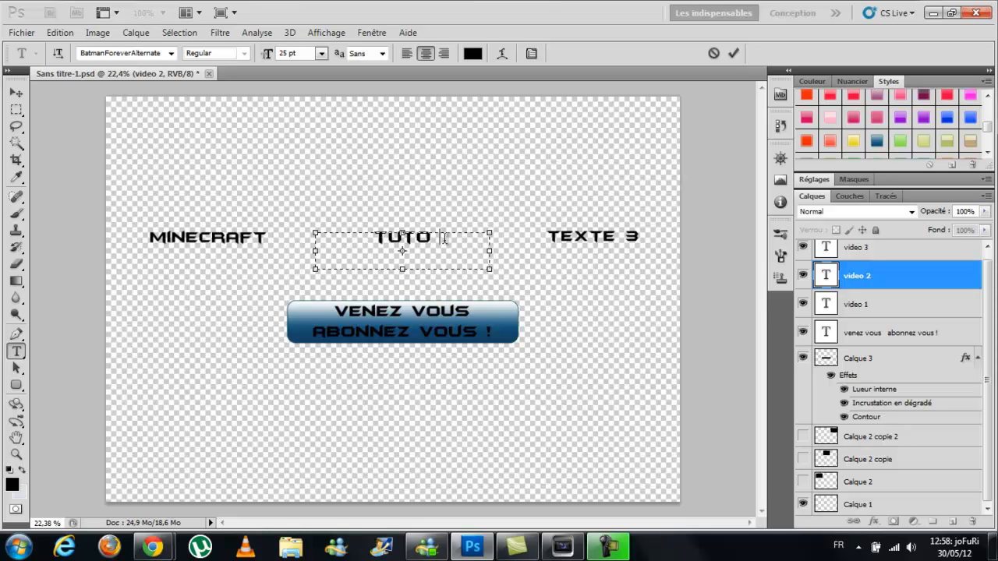
pyautogui.write('OUTRO')
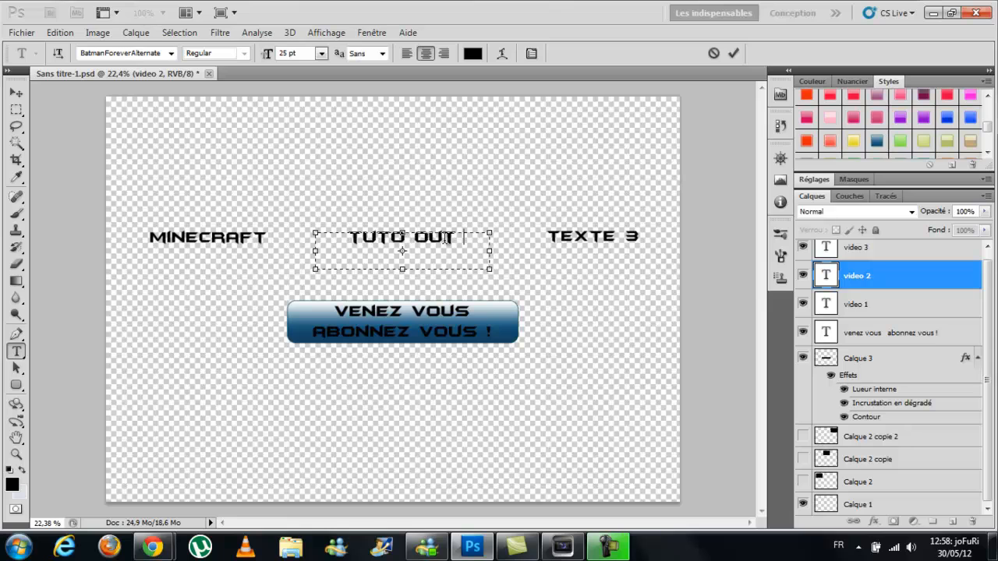
# - Replace the third caption's text on the video 3 layer with "CALL OF DUTY"
pyautogui.click(866, 247)
pyautogui.moveTo(551, 236); pyautogui.dragTo(648, 239)
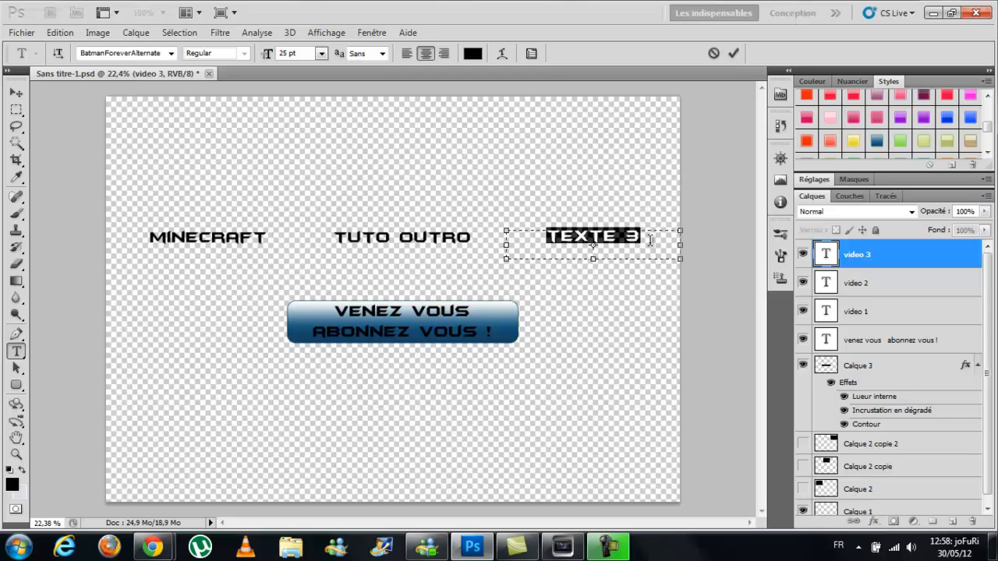
pyautogui.write('CALL')
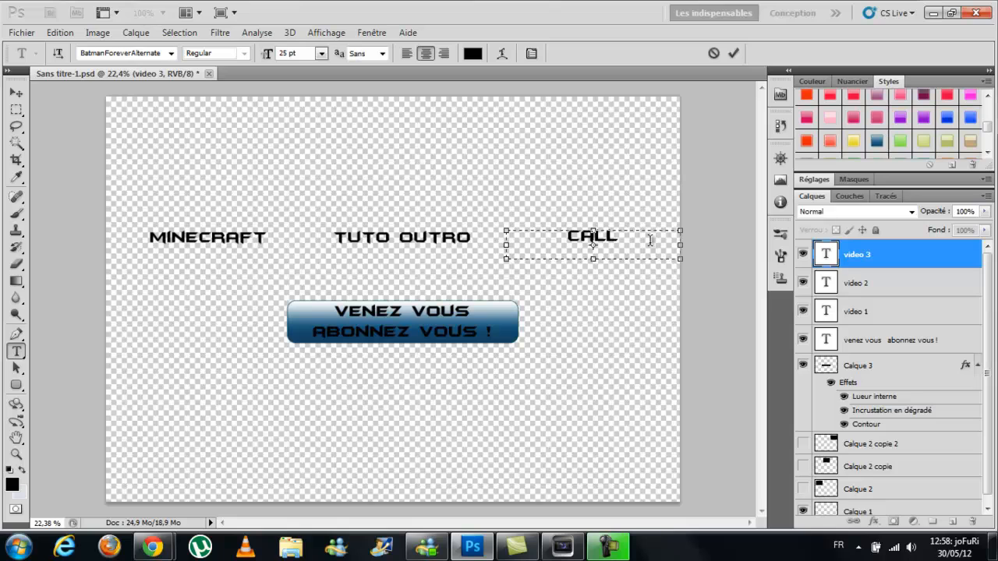
pyautogui.write(' OF DU')
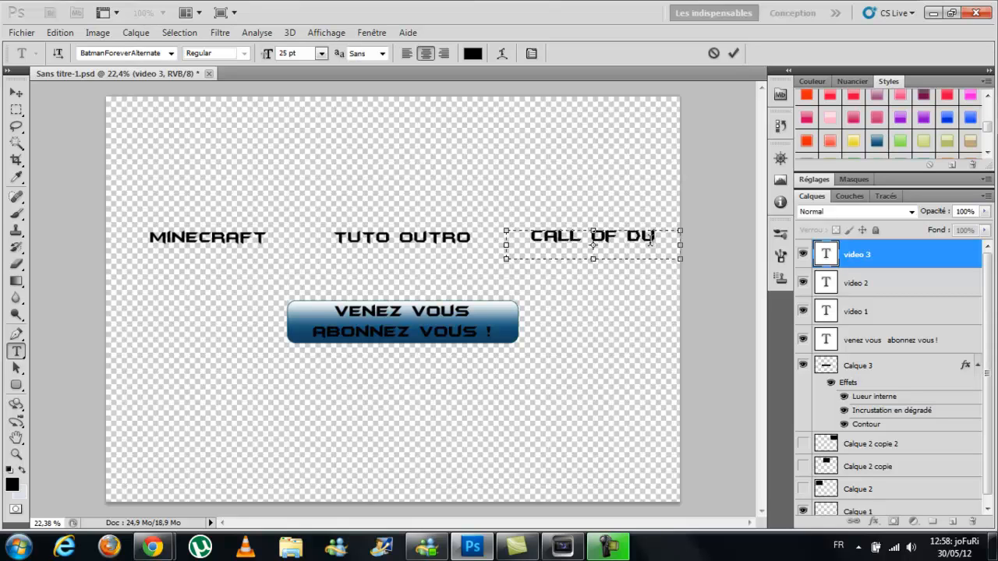
pyautogui.write('TY')
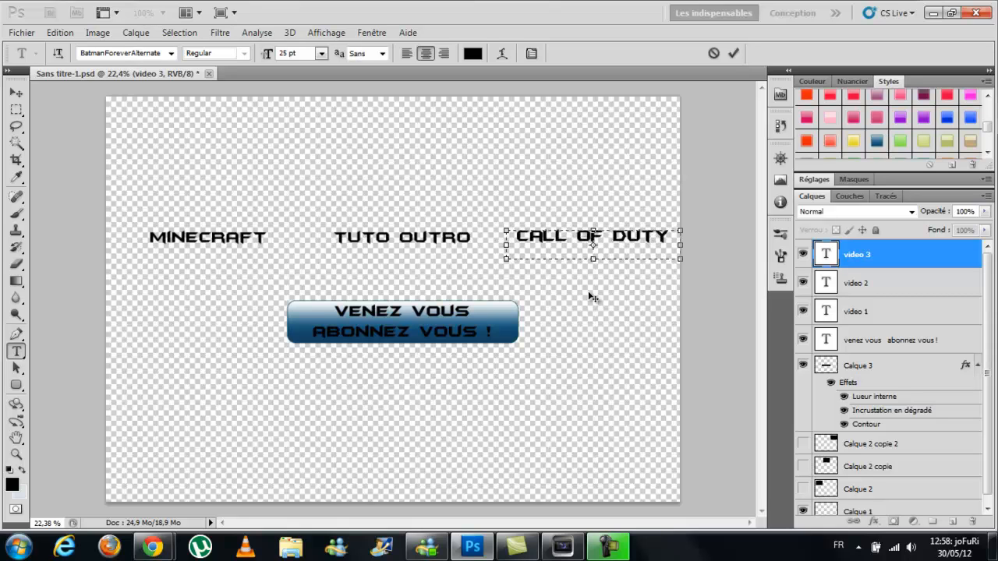
pyautogui.click(869, 289)
pyautogui.click(869, 290)
# - Save a JPEG copy of the document to the desktop as Sans titre-1.jpg at maximum quality 12
pyautogui.click(37, 32)
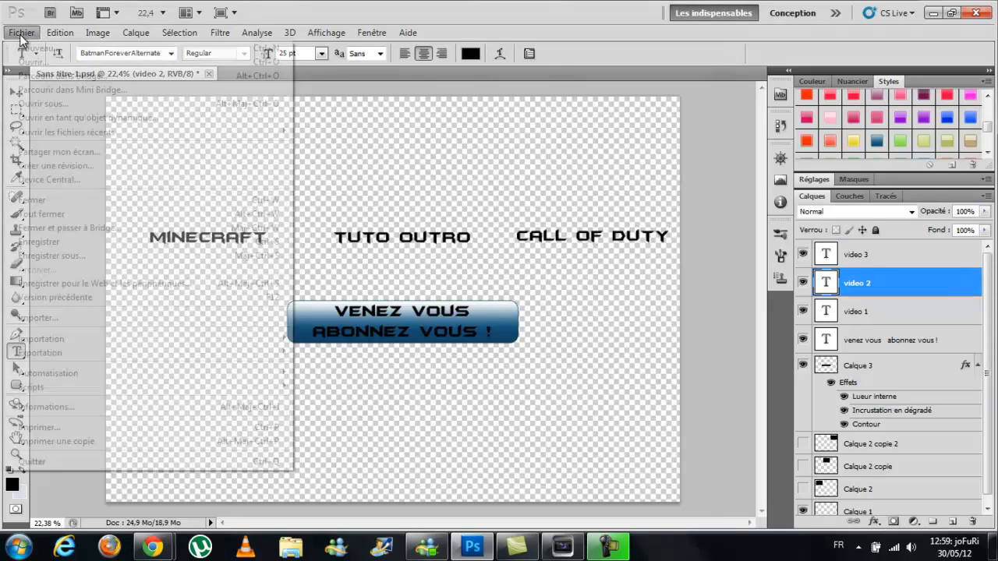
pyautogui.click(97, 255)
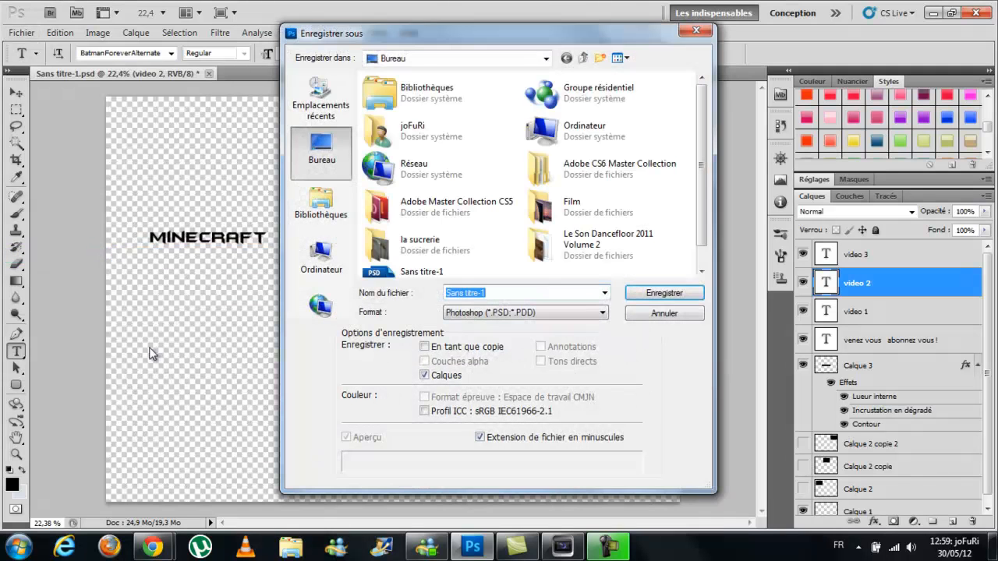
pyautogui.click(540, 312)
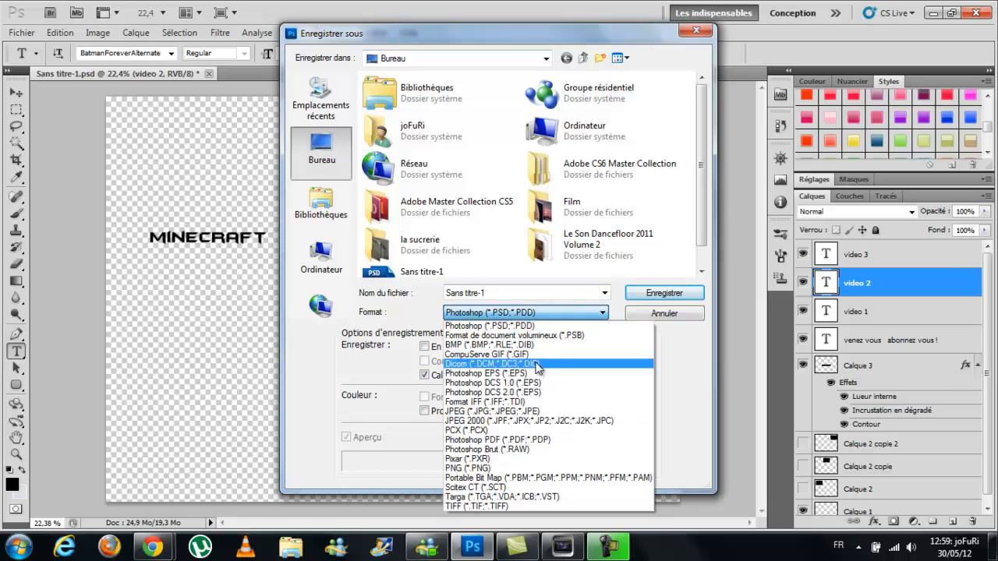
pyautogui.click(533, 411)
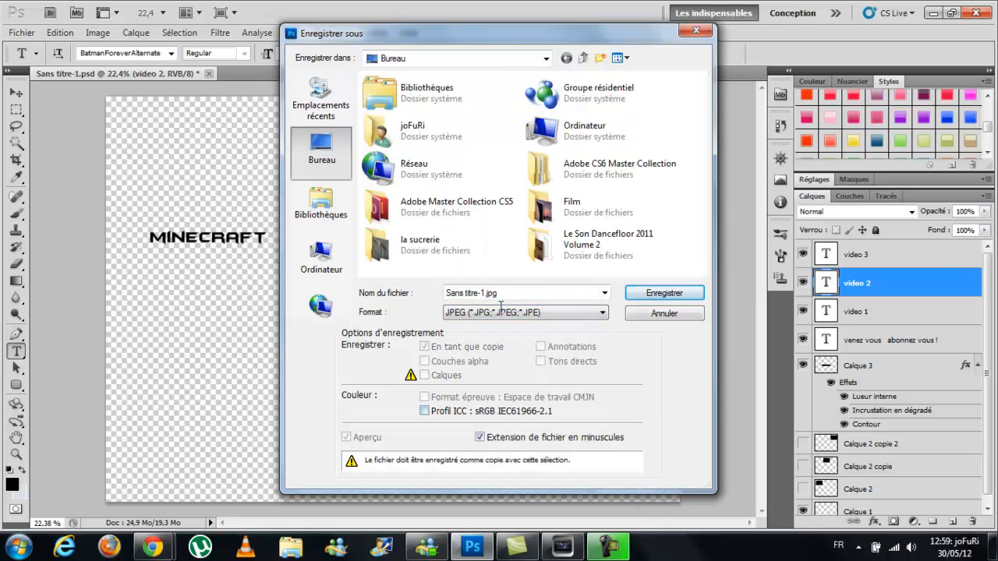
pyautogui.click(691, 291)
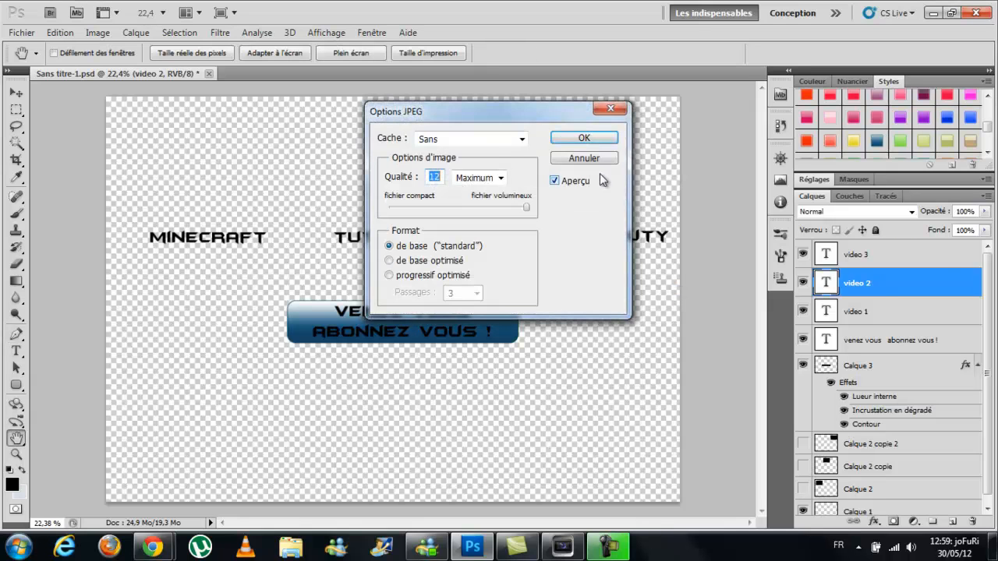
pyautogui.click(583, 142)
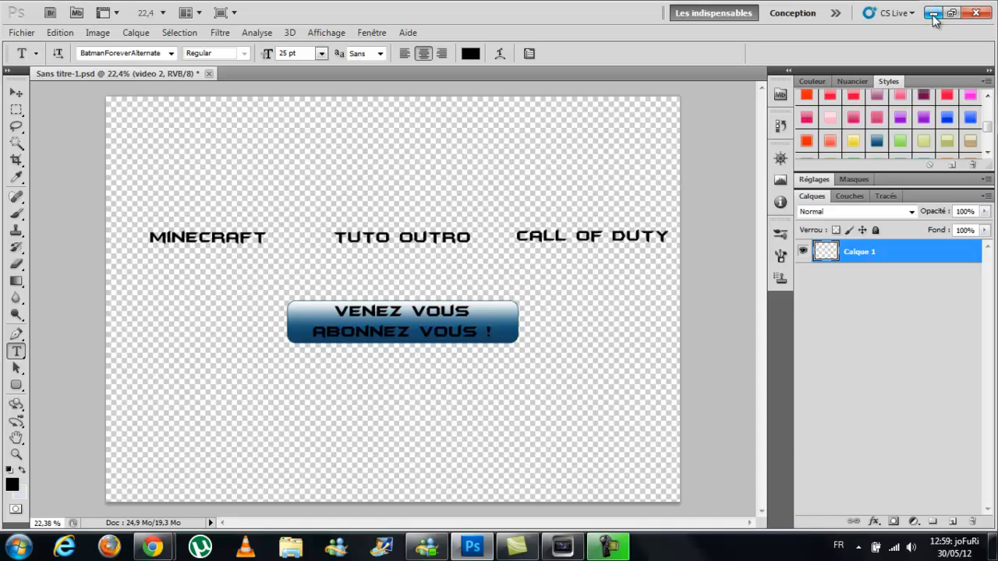
# - Check the exported Sans titre-1 image on the desktop and return to Photoshop
pyautogui.click(933, 14)
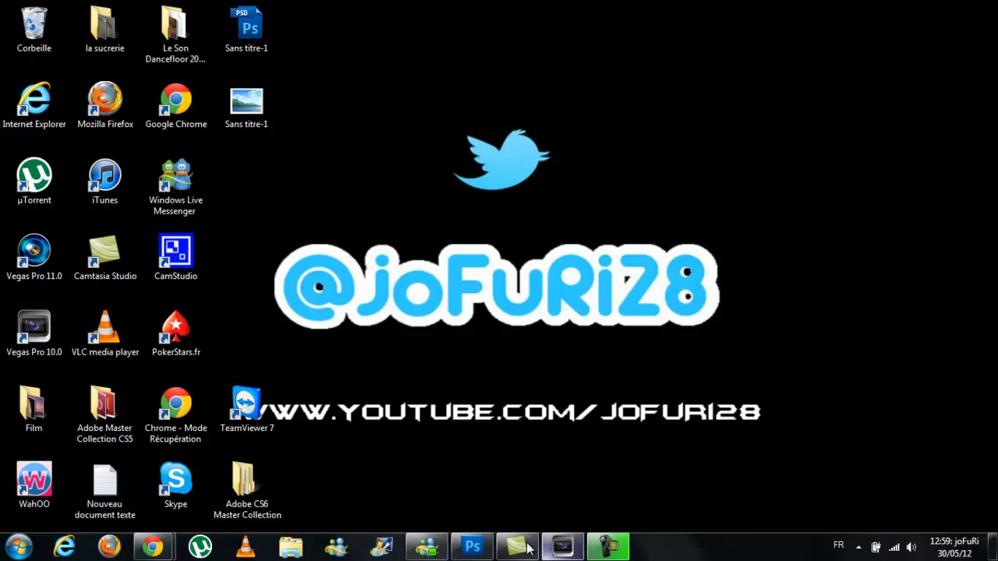
pyautogui.click(472, 547)
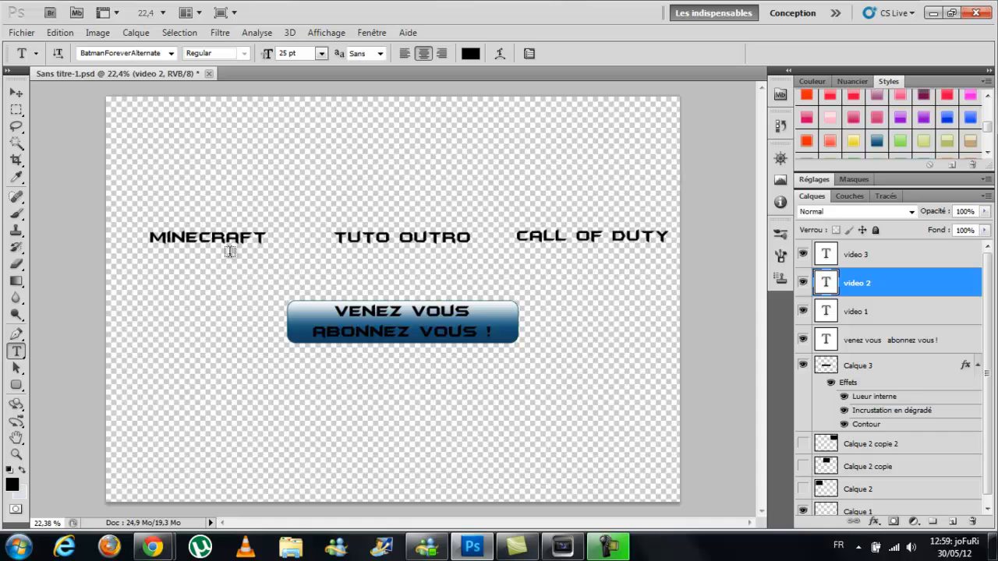
pyautogui.click(933, 14)
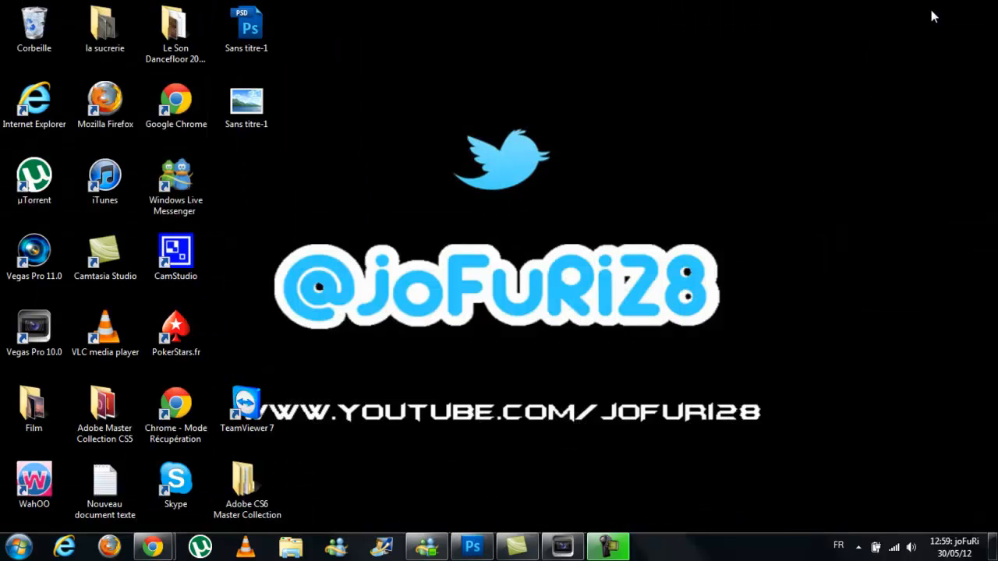
pyautogui.click(472, 547)
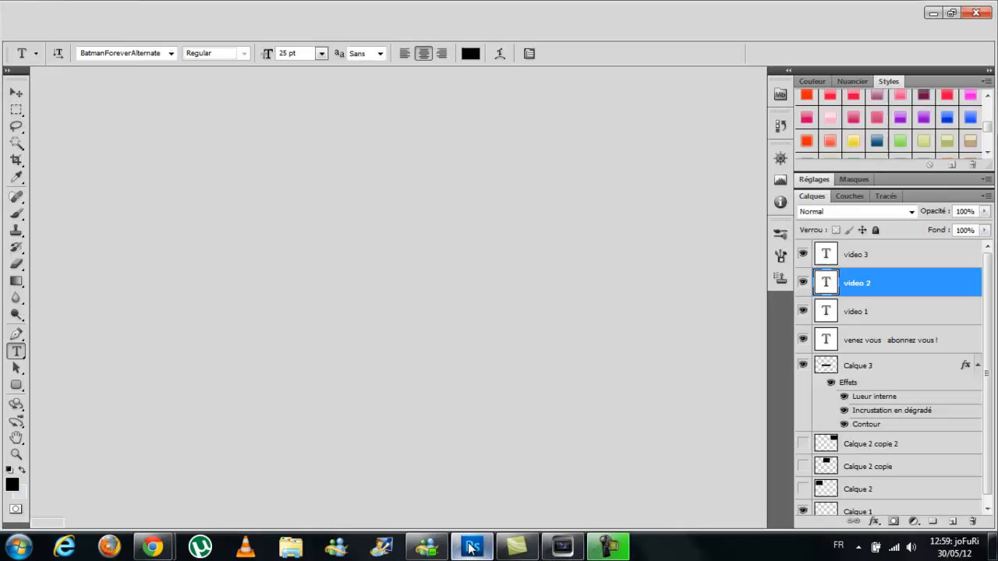
pyautogui.scroll(-1, 990, 267)
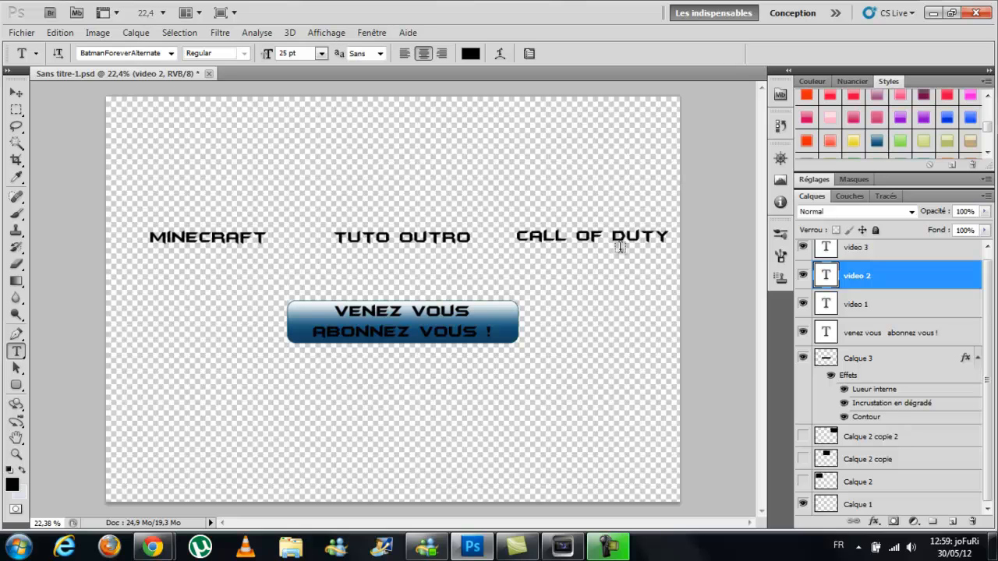
pyautogui.click(846, 505)
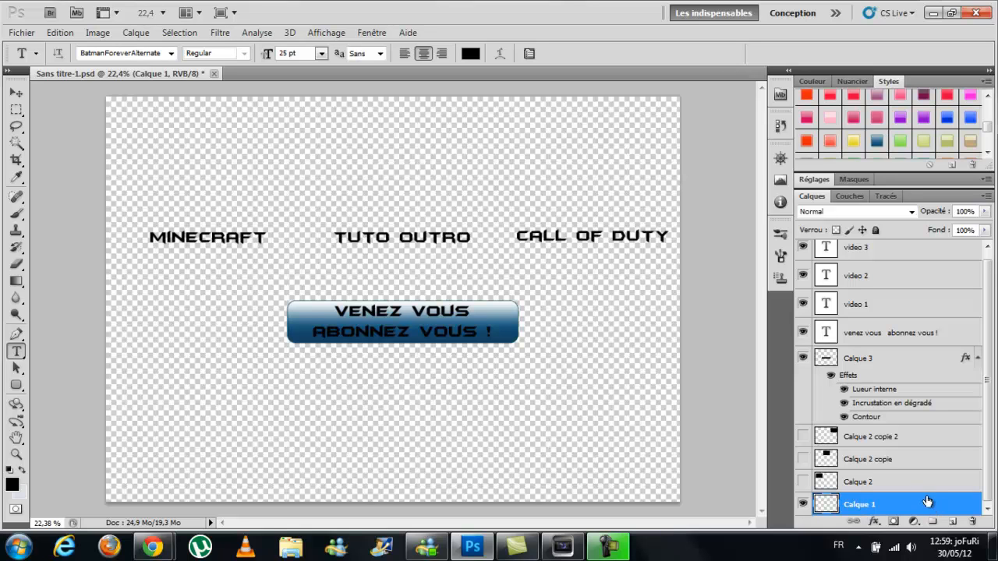
pyautogui.scroll(1, 987, 365)
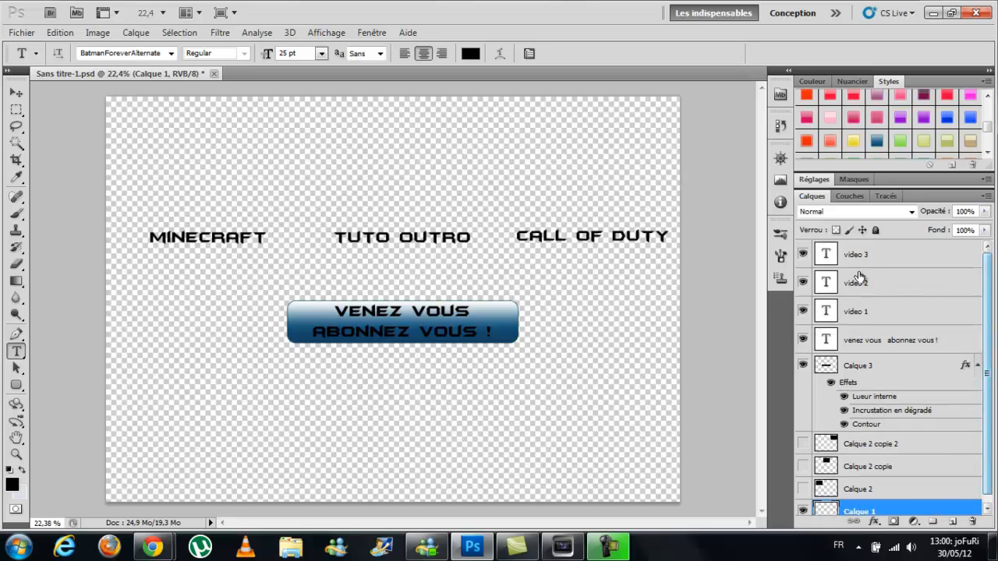
pyautogui.click(855, 254)
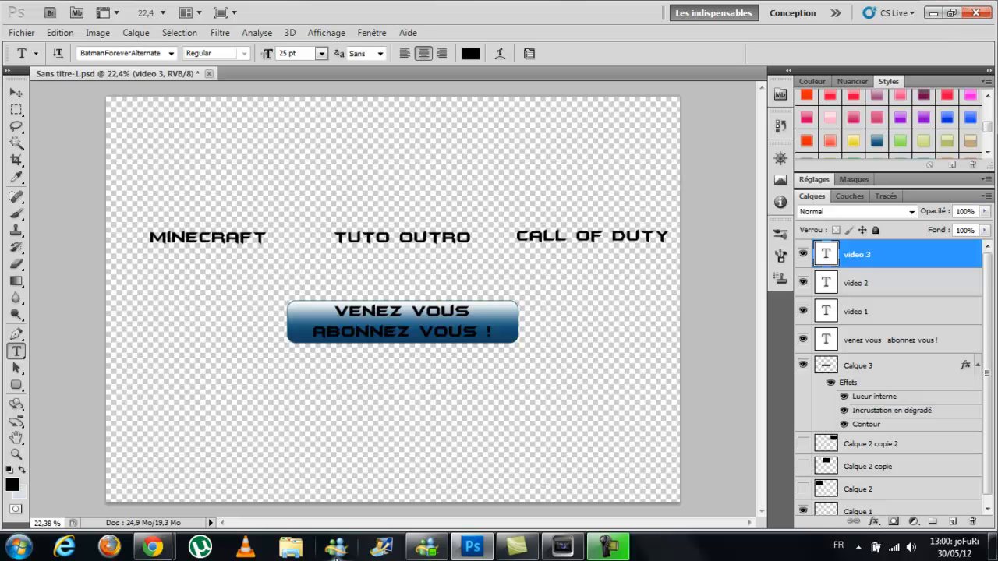
pyautogui.click(293, 551)
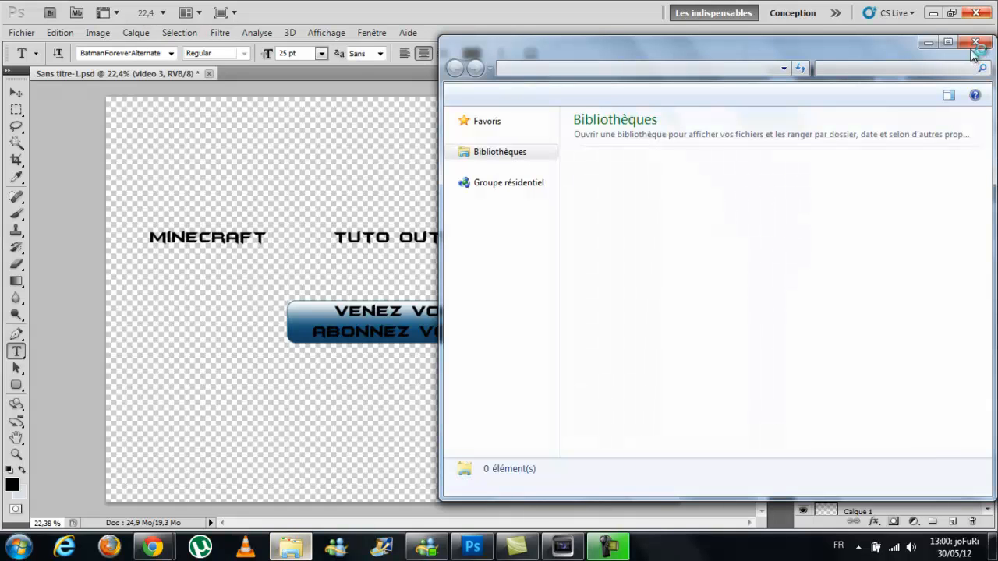
pyautogui.click(507, 351)
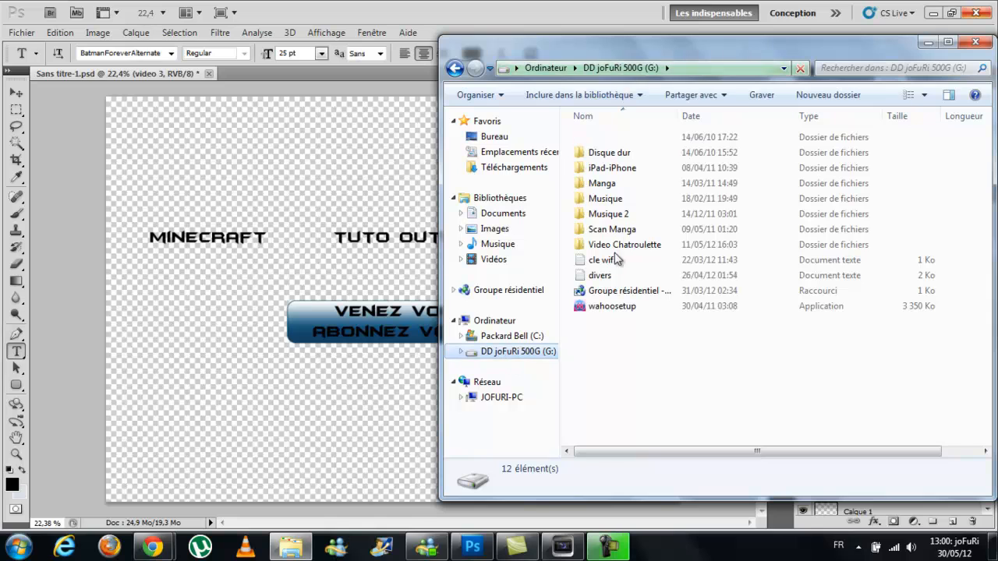
pyautogui.click(643, 185)
pyautogui.doubleClick(643, 185)
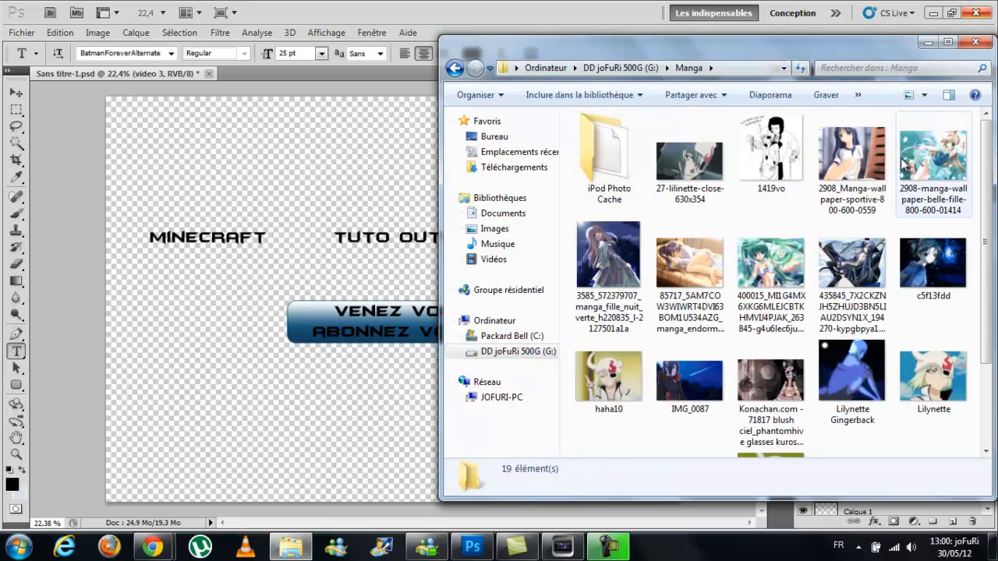
pyautogui.moveTo(932, 160); pyautogui.dragTo(268, 281)
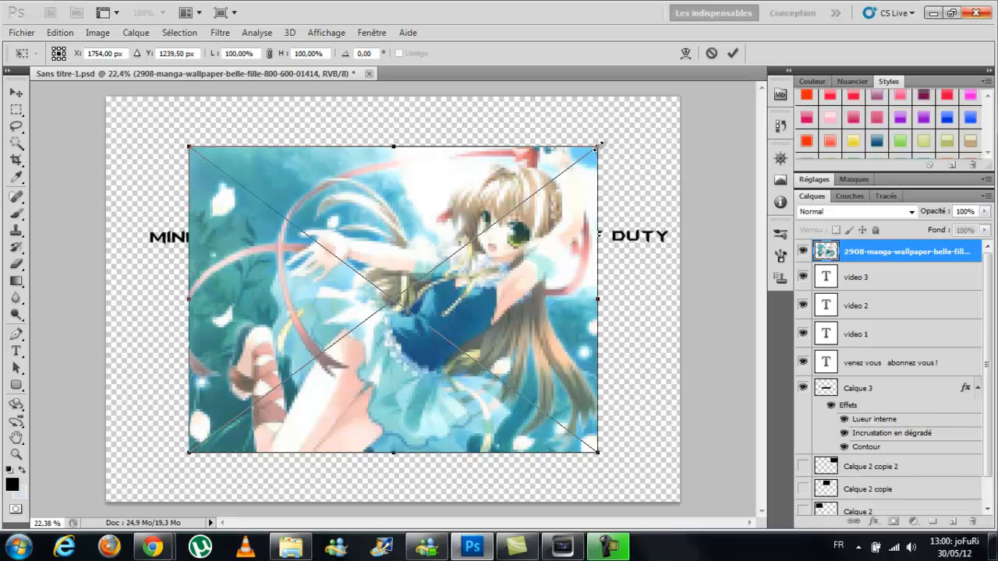
# - Stretch the placed wallpaper image to cover the whole canvas, about 140.6% wide and 132.6% high, and apply the transformation
pyautogui.moveTo(599, 148); pyautogui.dragTo(599, 148)
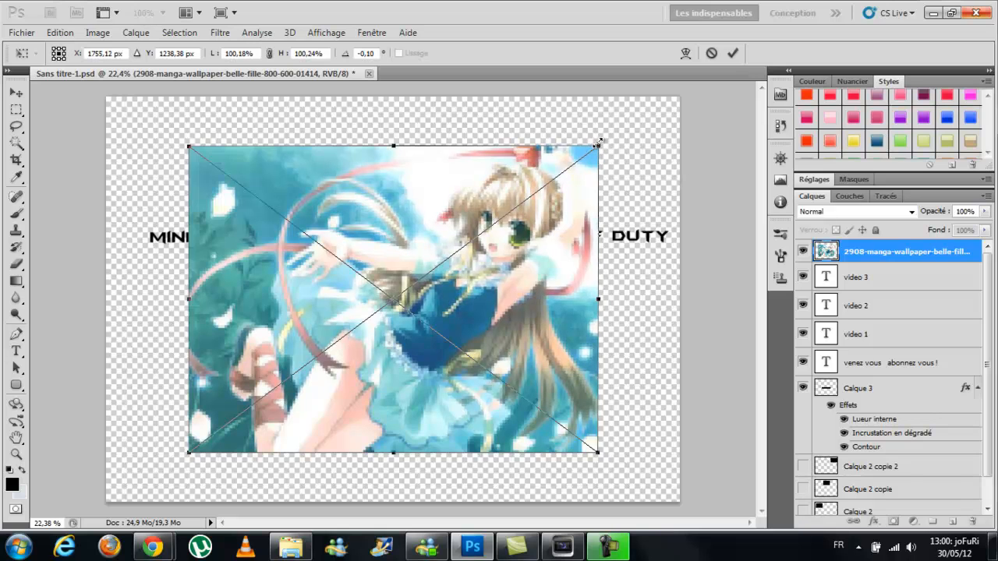
pyautogui.moveTo(600, 146); pyautogui.dragTo(683, 97)
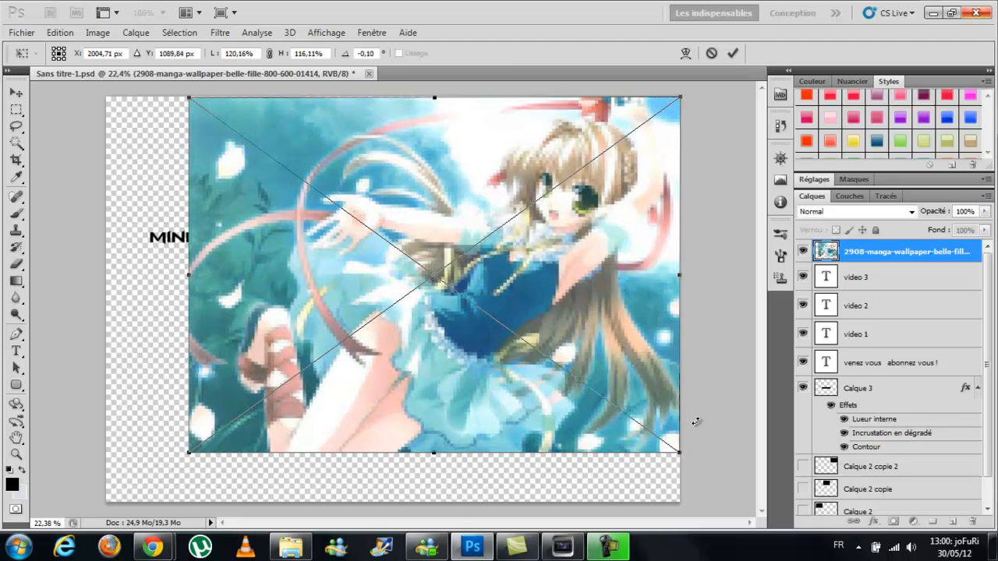
pyautogui.moveTo(676, 451); pyautogui.dragTo(673, 496)
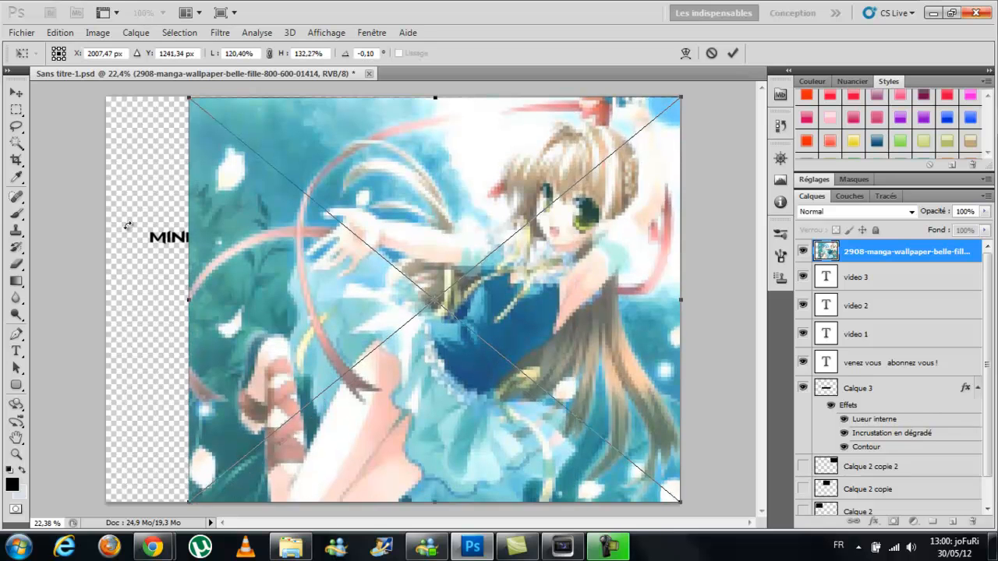
pyautogui.moveTo(187, 95); pyautogui.dragTo(109, 97)
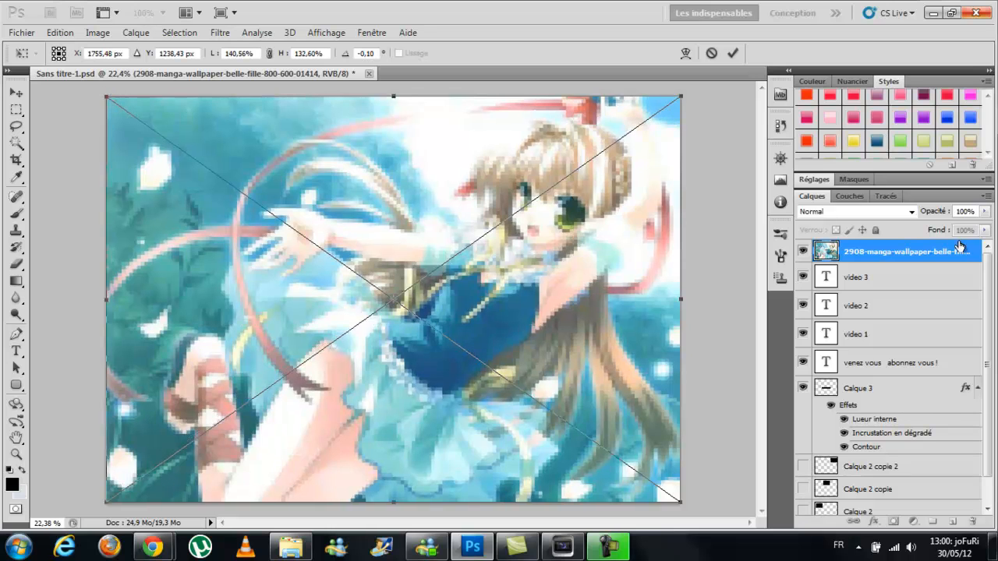
pyautogui.press('Return')
pyautogui.press('t')
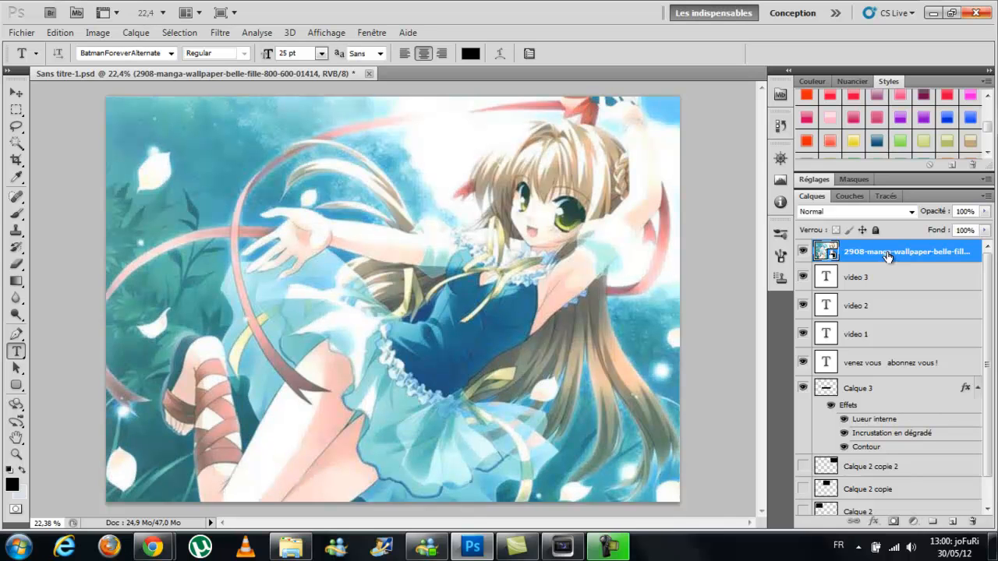
# - Move the 2908-manga-wallpaper layer to the very bottom of the layer stack, beneath Calque 1
pyautogui.moveTo(888, 256); pyautogui.dragTo(873, 519)
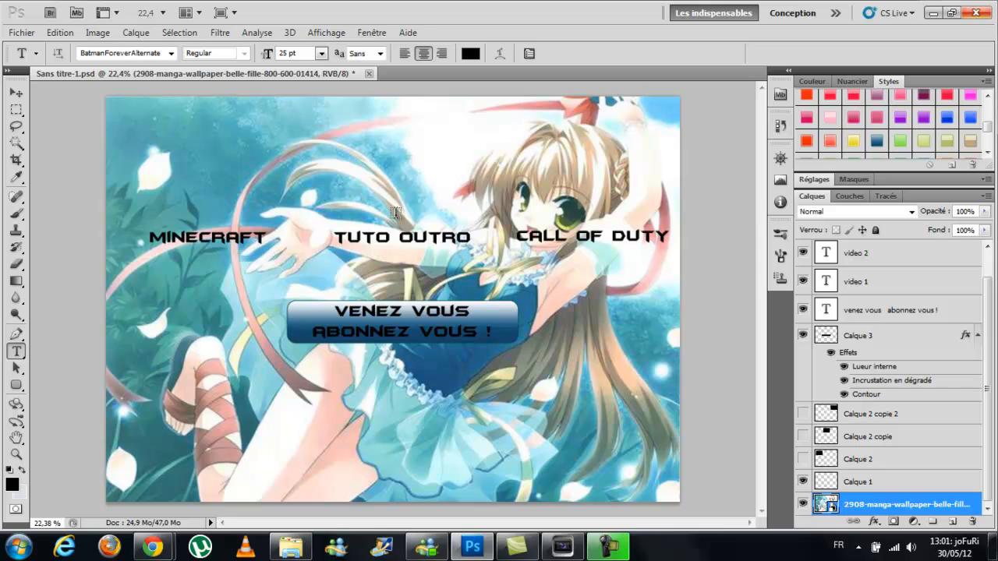
# - Delete the old Sans titre-1 JPEG from the desktop, close the Manga folder window and return to Photoshop
pyautogui.click(932, 13)
pyautogui.moveTo(246, 102); pyautogui.dragTo(22, 30)
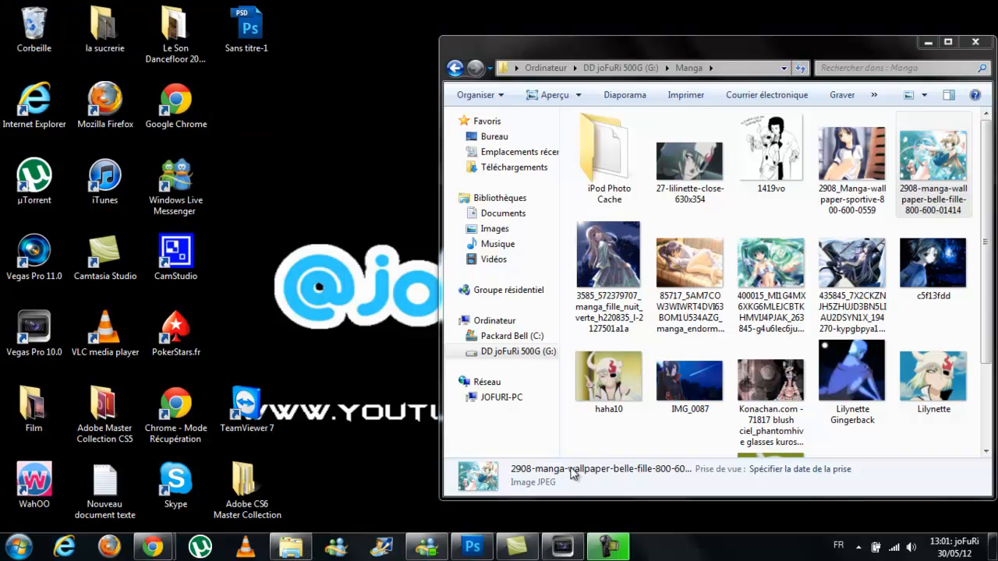
pyautogui.click(975, 41)
pyautogui.moveTo(156, 547)
pyautogui.moveTo(140, 506)
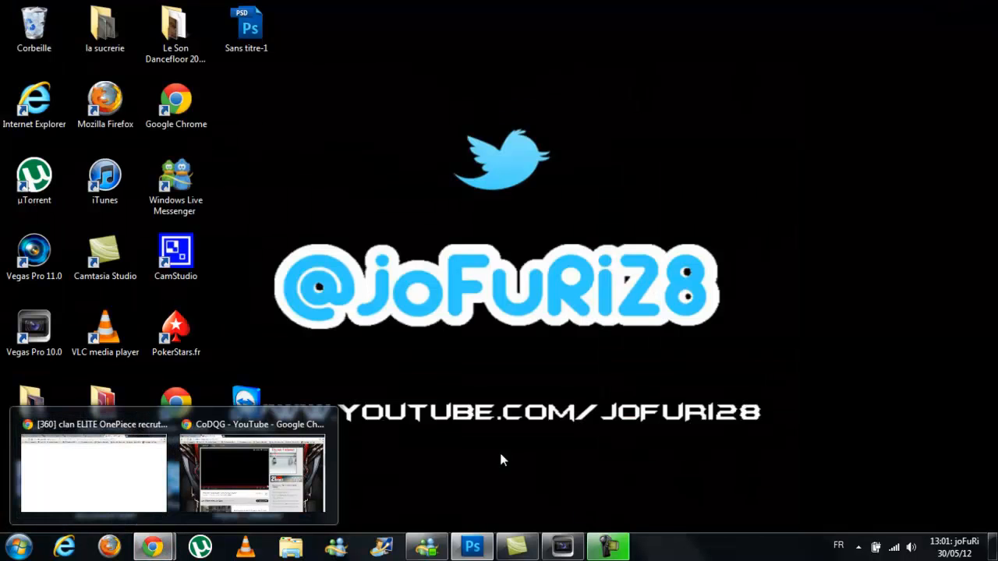
pyautogui.click(472, 546)
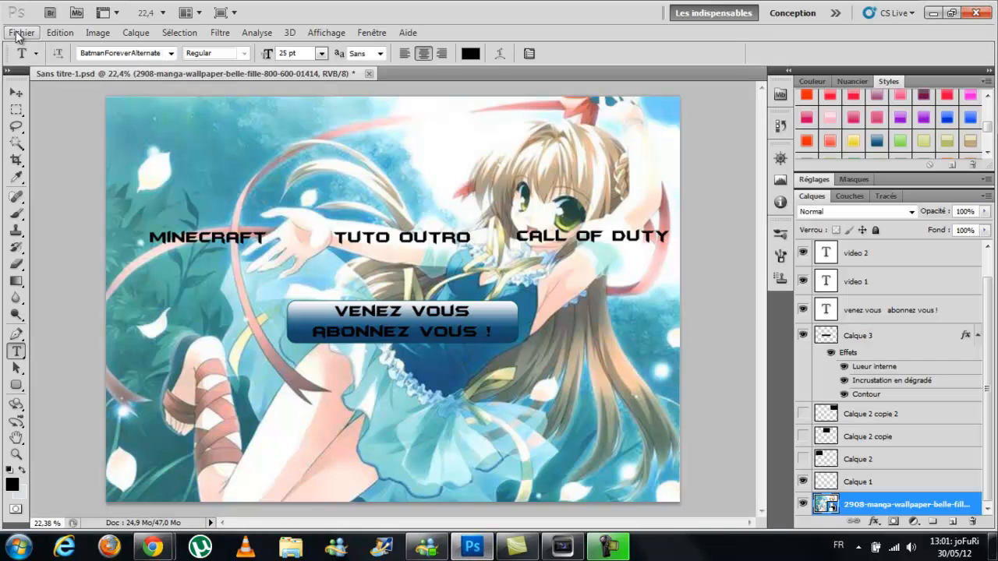
# - Save a JPEG copy of the document to the desktop as Sans titre-1.jpg at maximum quality 12
pyautogui.click(21, 33)
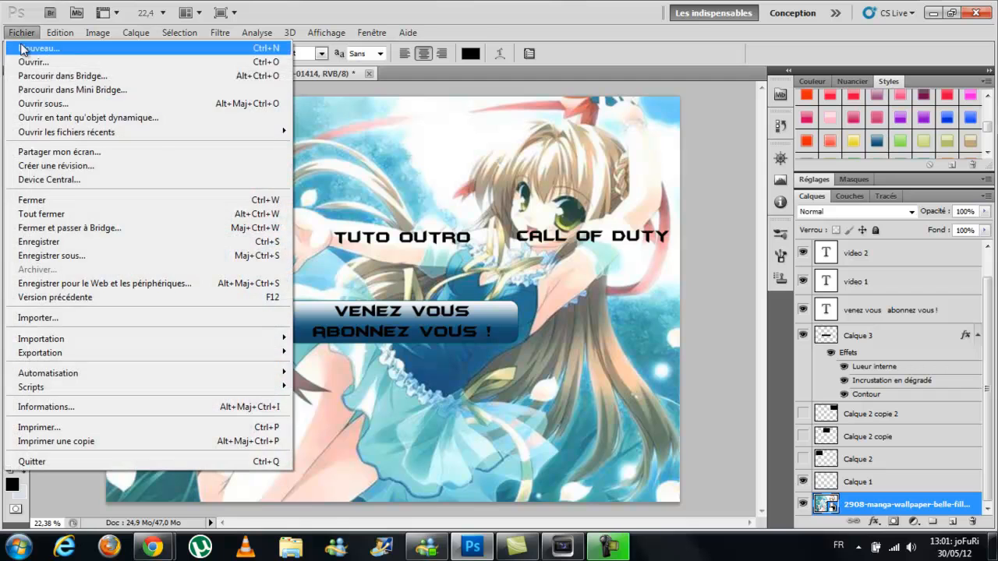
pyautogui.click(68, 257)
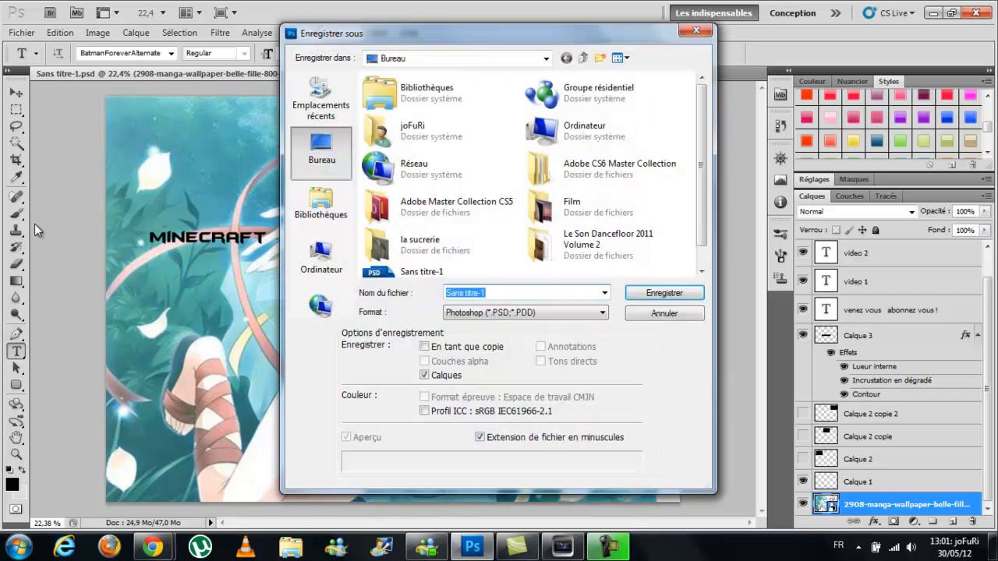
pyautogui.click(513, 315)
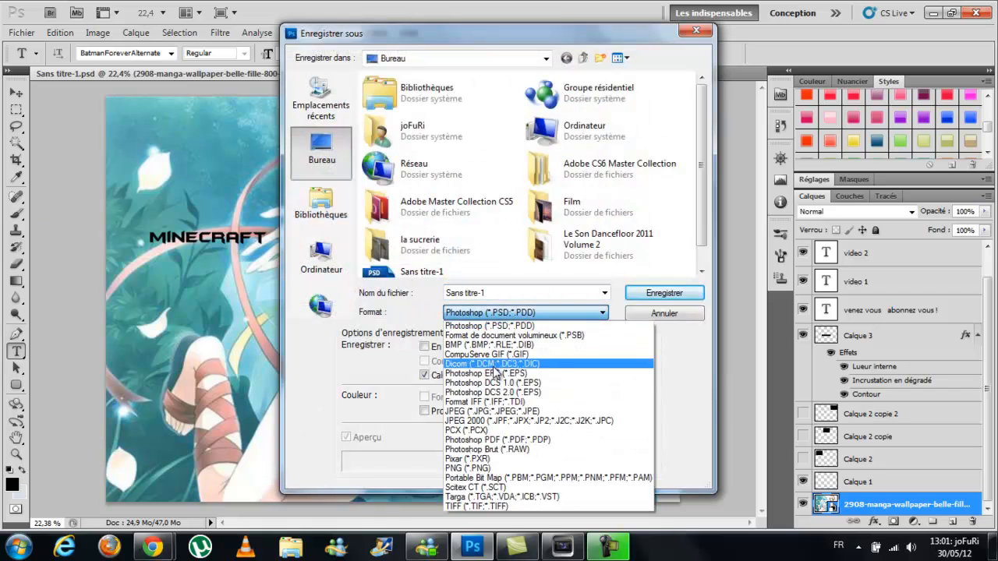
pyautogui.click(490, 411)
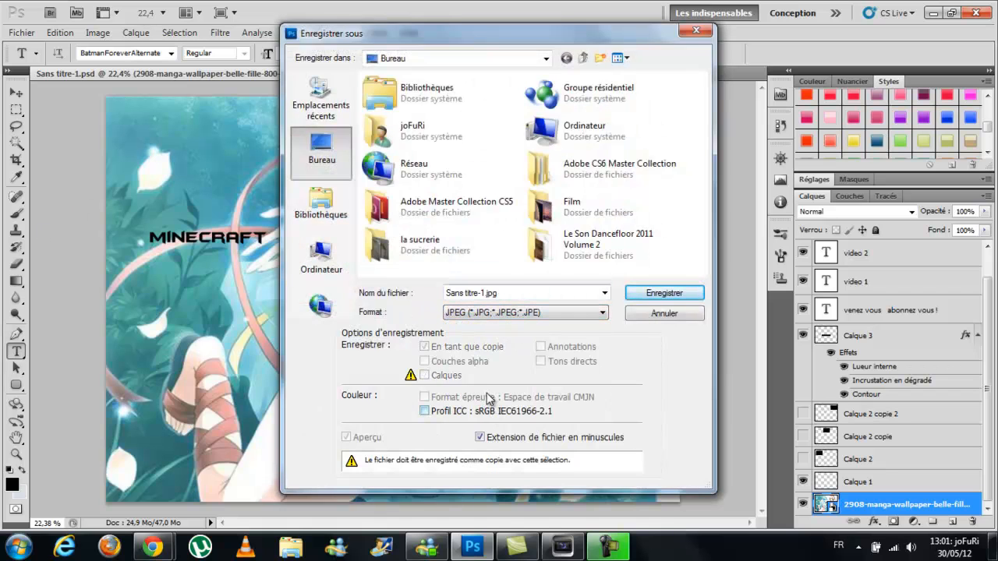
pyautogui.click(659, 295)
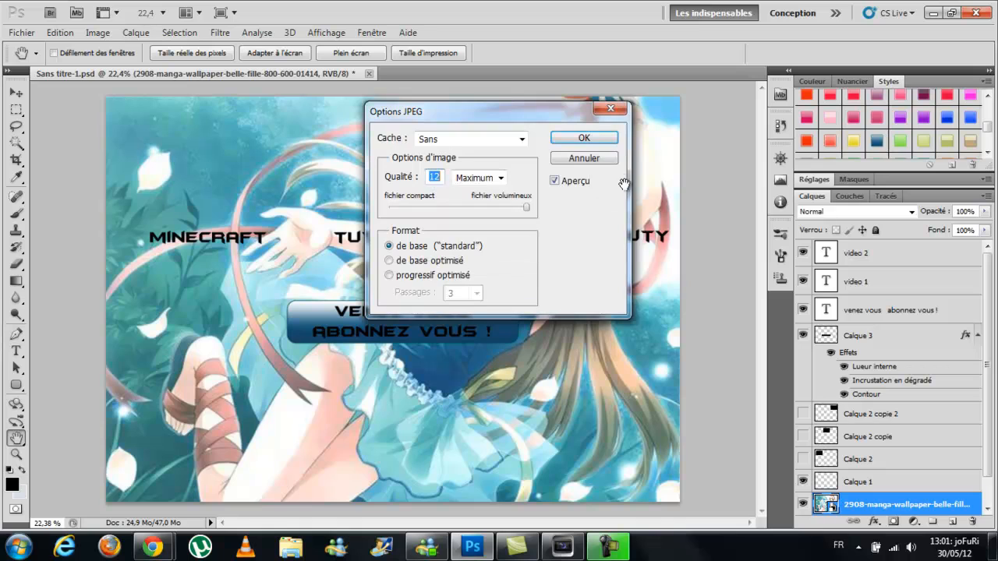
pyautogui.click(585, 138)
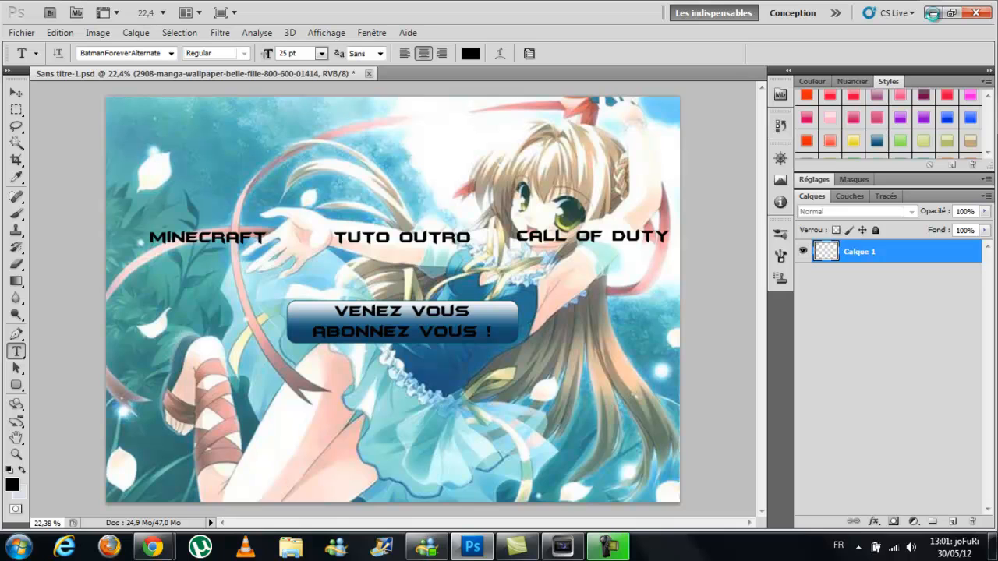
# - Switch to Vegas Pro 10.0, close its untitled project without saving, and restart Vegas Pro 10.0 from the desktop
pyautogui.click(932, 13)
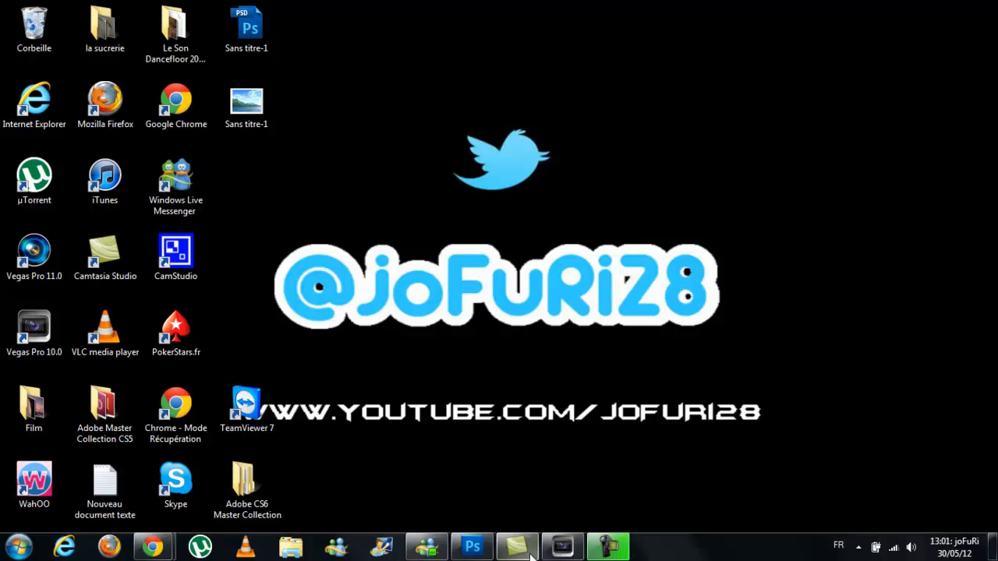
pyautogui.click(563, 550)
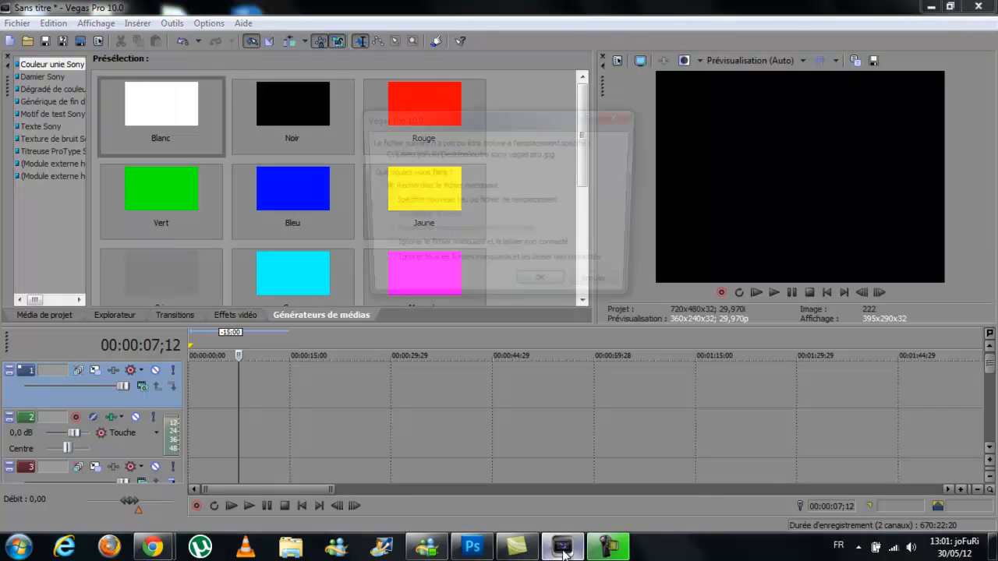
pyautogui.click(595, 293)
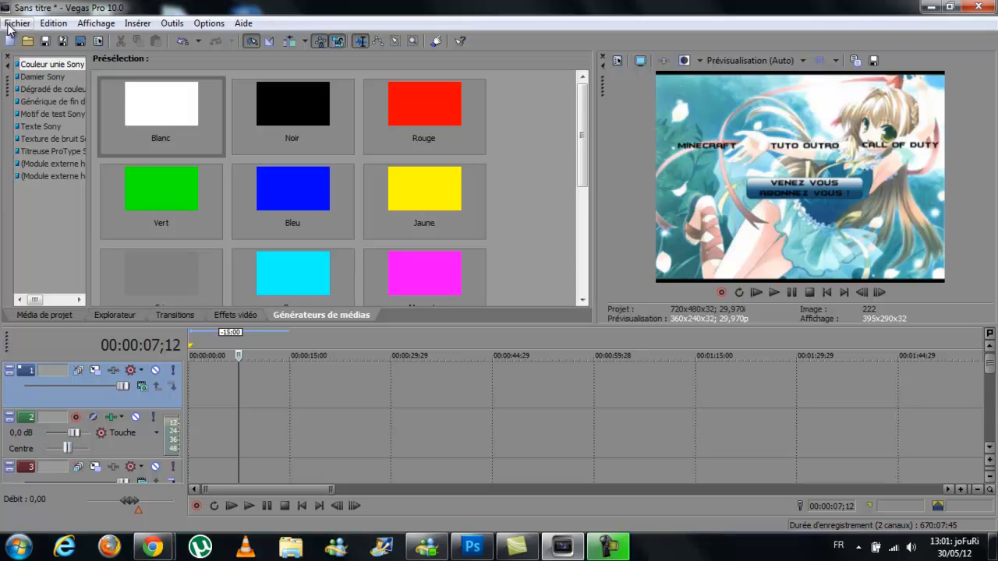
pyautogui.click(976, 7)
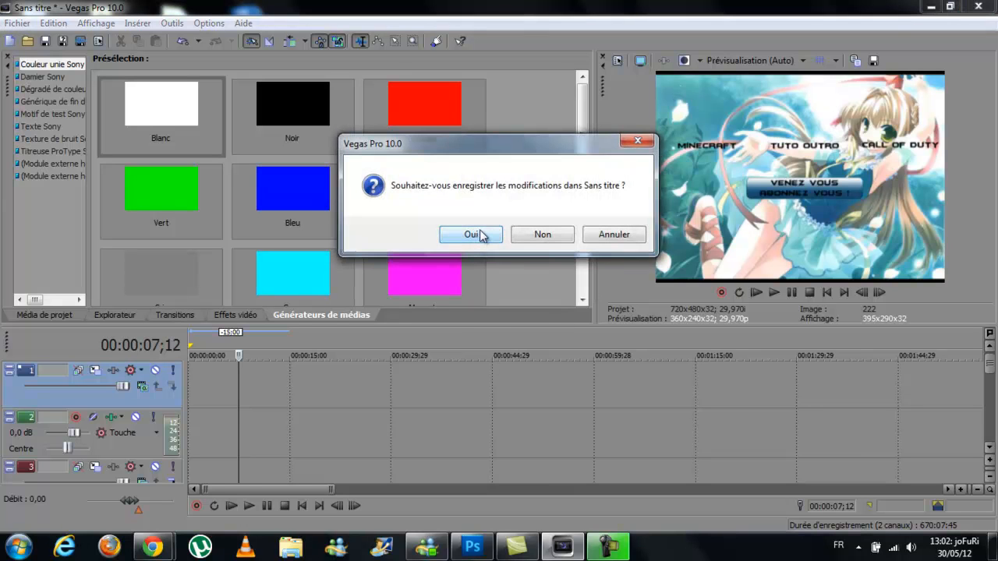
pyautogui.click(471, 234)
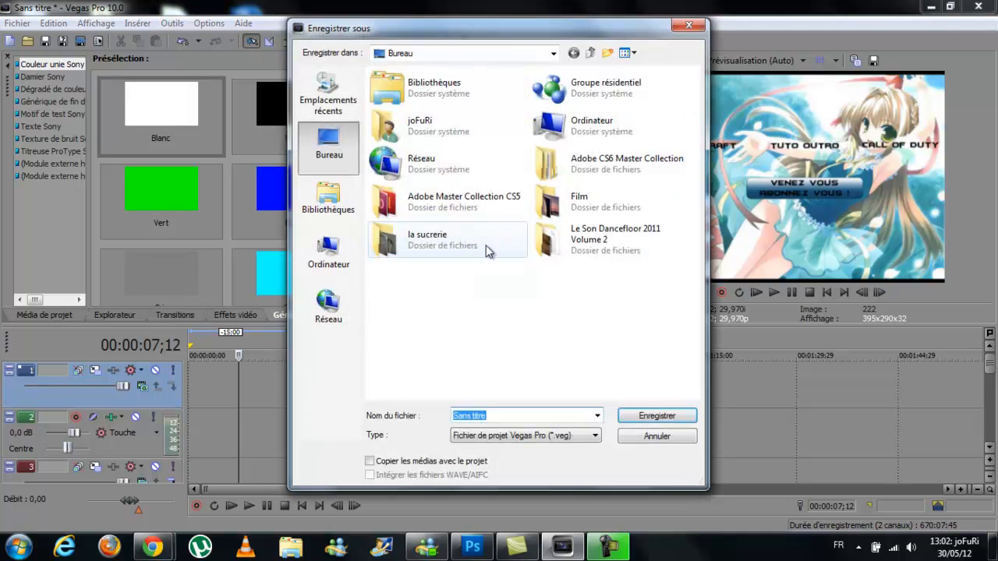
pyautogui.click(663, 437)
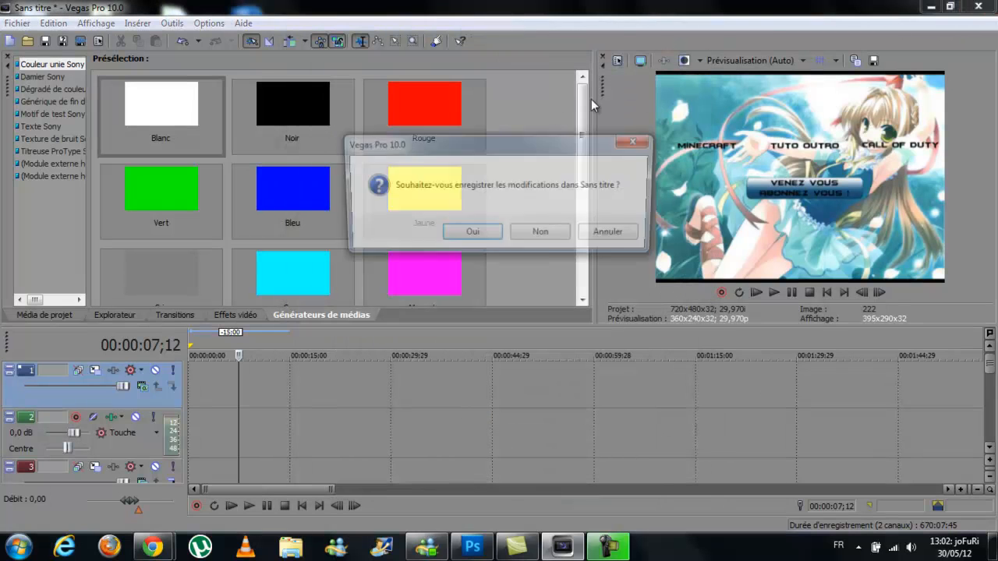
pyautogui.click(549, 234)
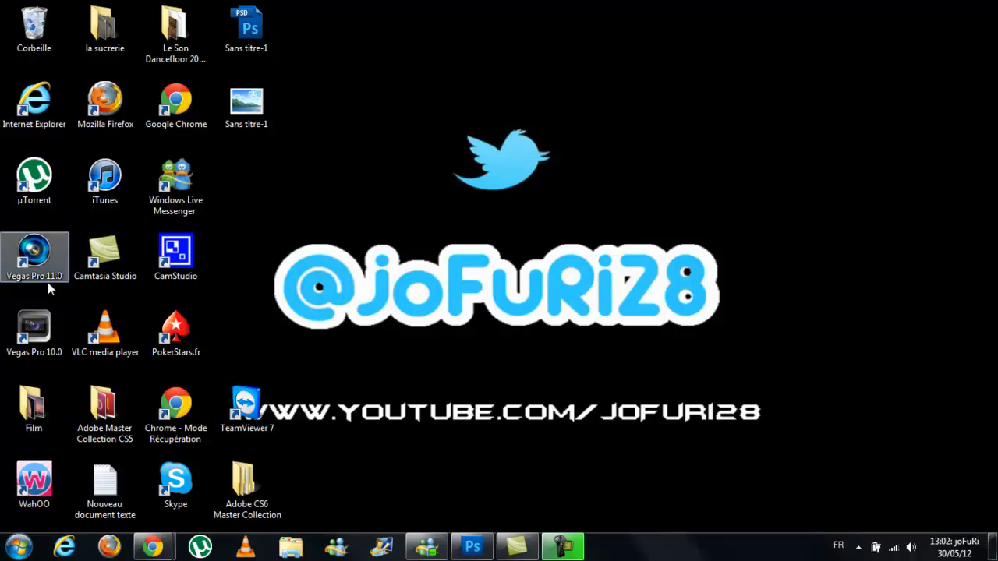
pyautogui.doubleClick(42, 334)
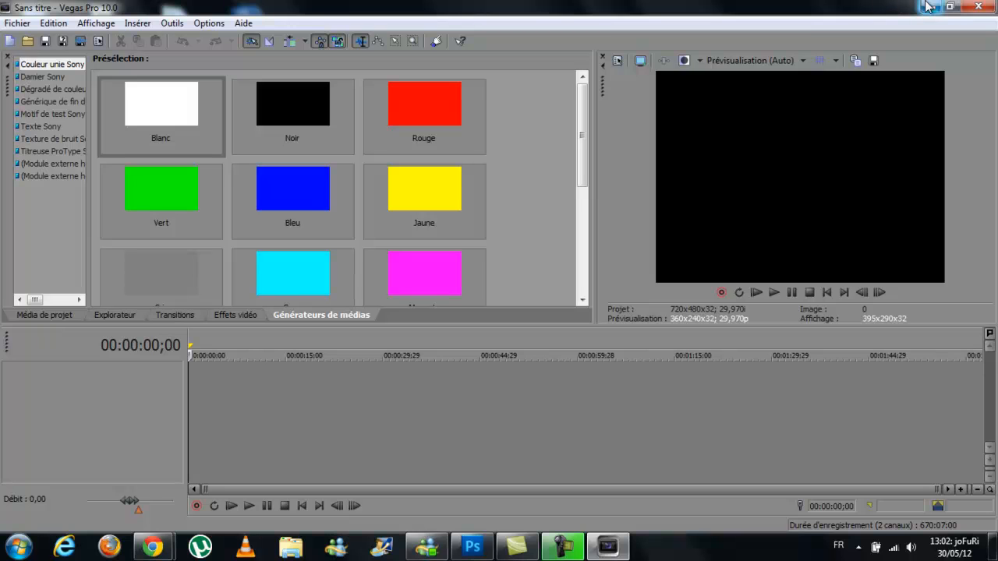
pyautogui.click(574, 554)
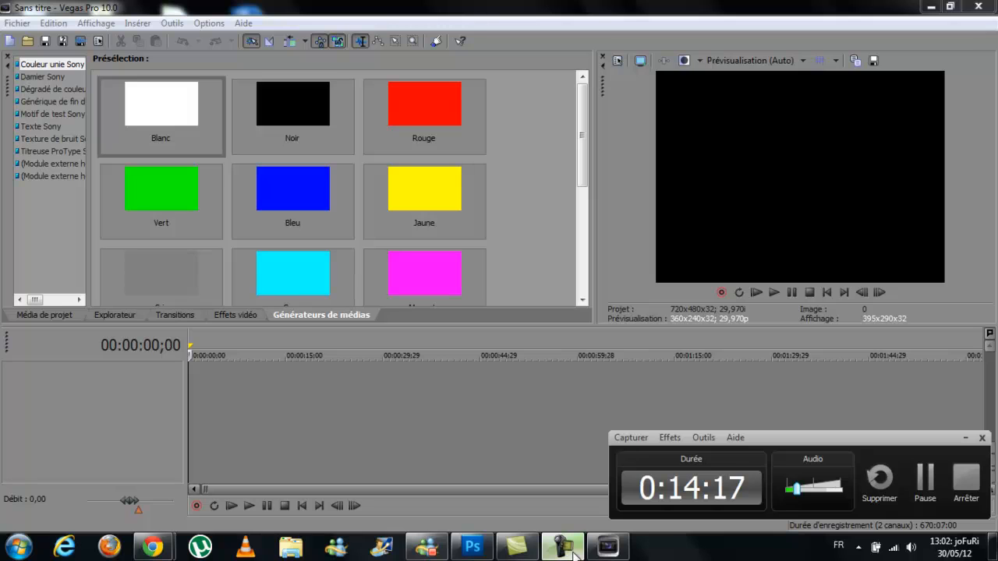
pyautogui.click(575, 552)
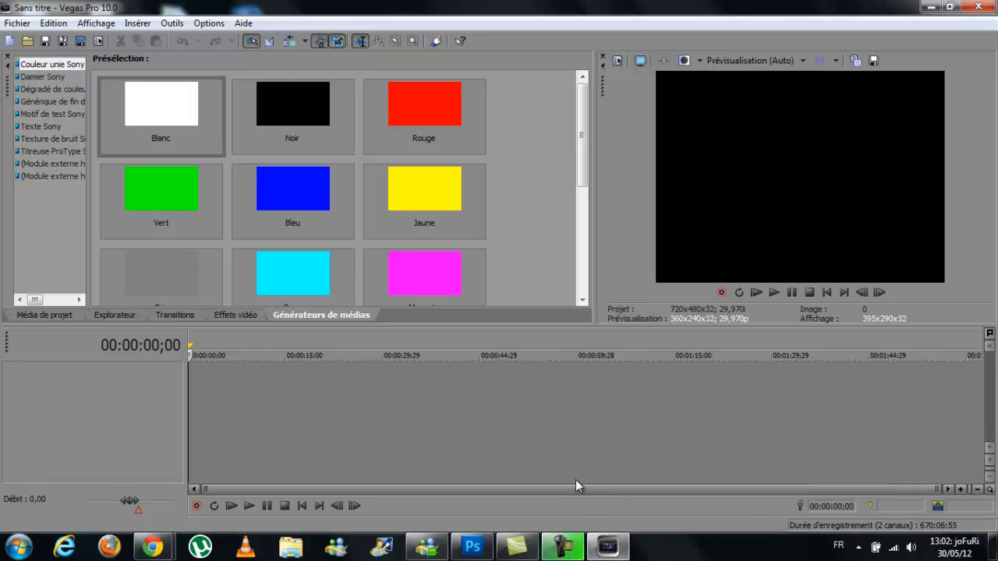
# - Place the desktop image Sans titre-1 at the start of the Vegas timeline and extend it to about 47 seconds
pyautogui.click(933, 7)
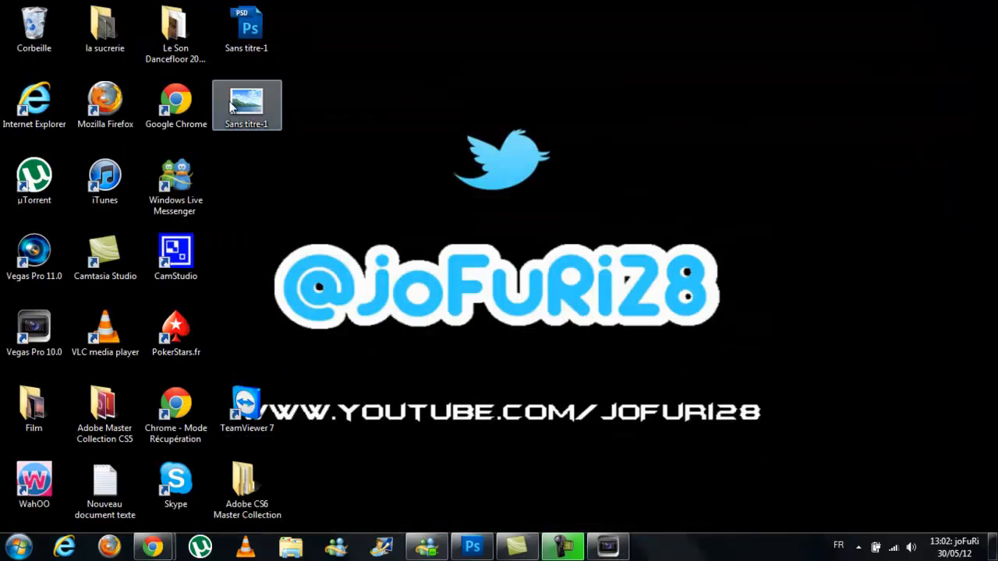
pyautogui.moveTo(281, 109); pyautogui.dragTo(342, 392)
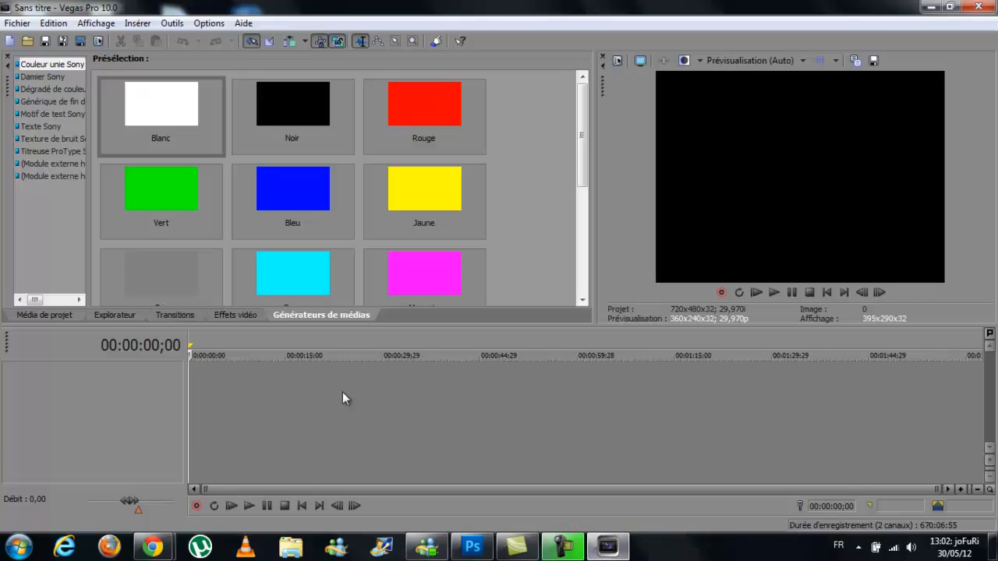
pyautogui.moveTo(208, 377); pyautogui.dragTo(492, 381)
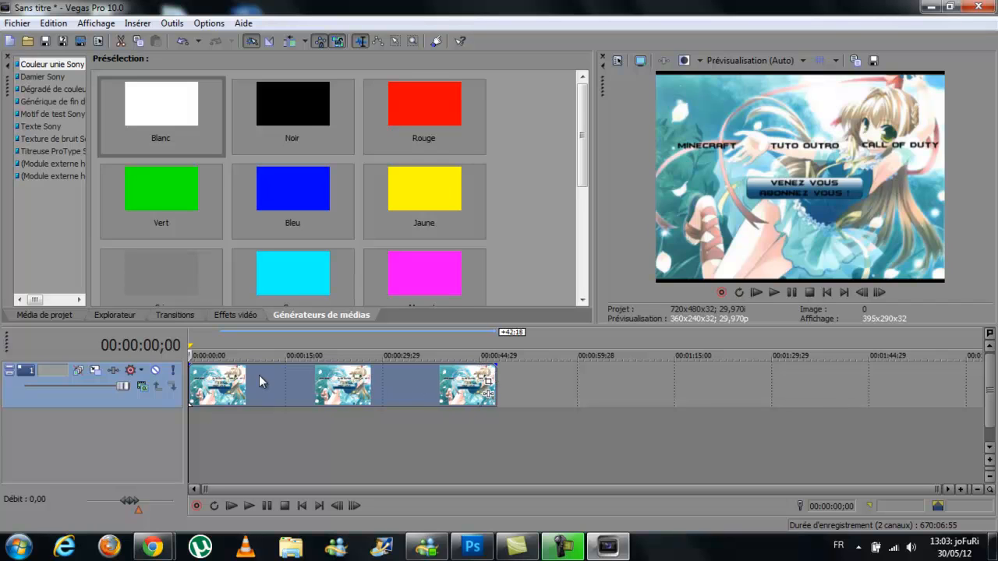
# - Move the end-screen image down to track 10, keeping its start at the beginning of the timeline
pyautogui.moveTo(258, 374); pyautogui.dragTo(254, 467)
pyautogui.moveTo(263, 428); pyautogui.dragTo(267, 464)
pyautogui.moveTo(266, 422)
pyautogui.mouseDown()
pyautogui.moveTo(265, 458)
pyautogui.moveTo(264, 441)
pyautogui.mouseUp()
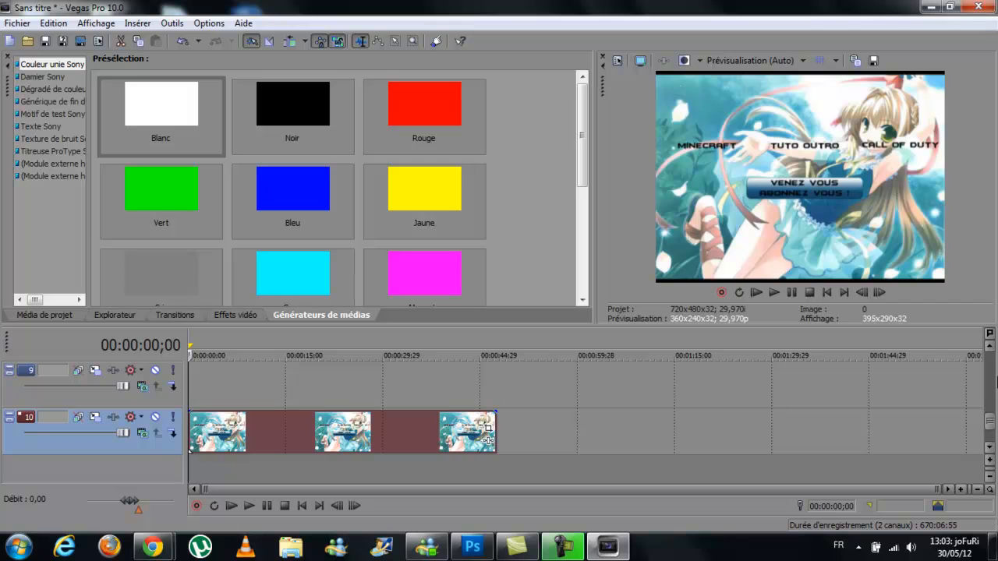
# - Open the tutorial folder on drive G:, inside Disque dur and Chaine joFuRi
pyautogui.moveTo(988, 425); pyautogui.dragTo(995, 359)
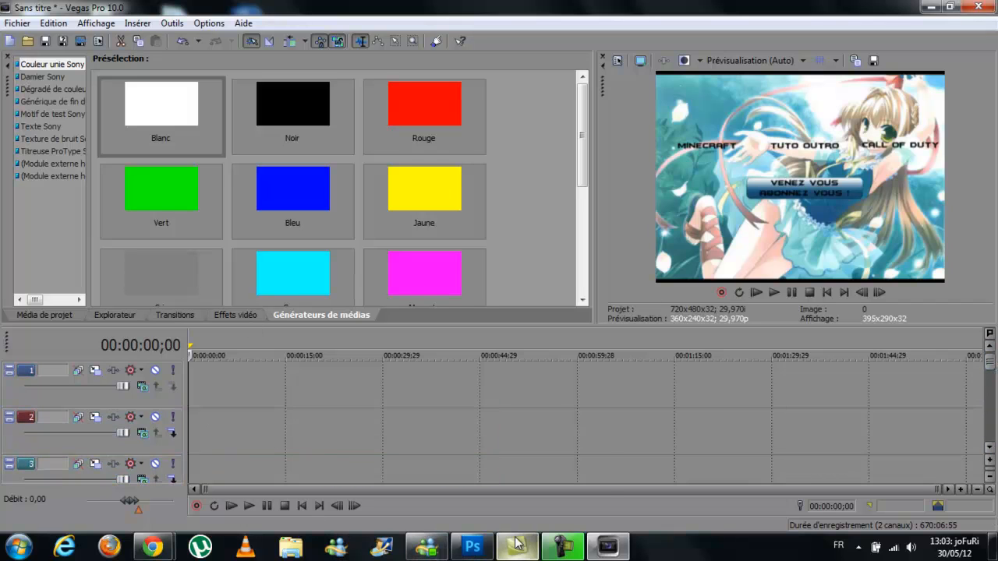
pyautogui.moveTo(509, 542)
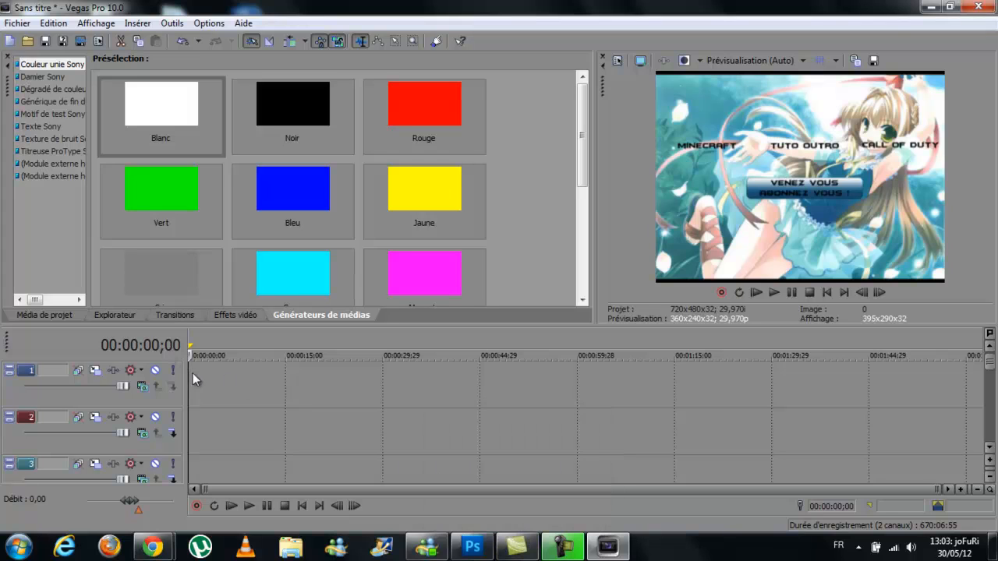
pyautogui.click(293, 550)
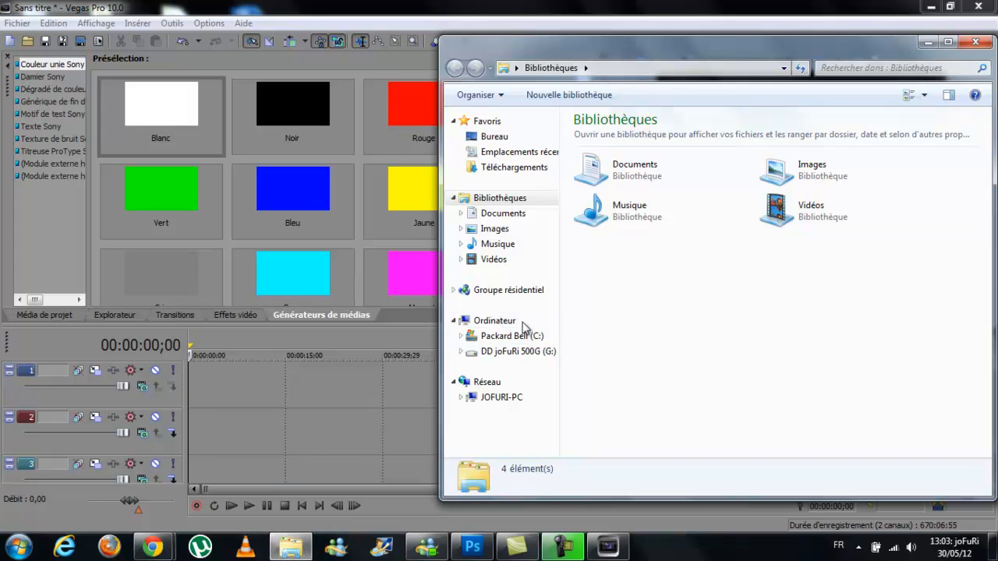
pyautogui.click(524, 353)
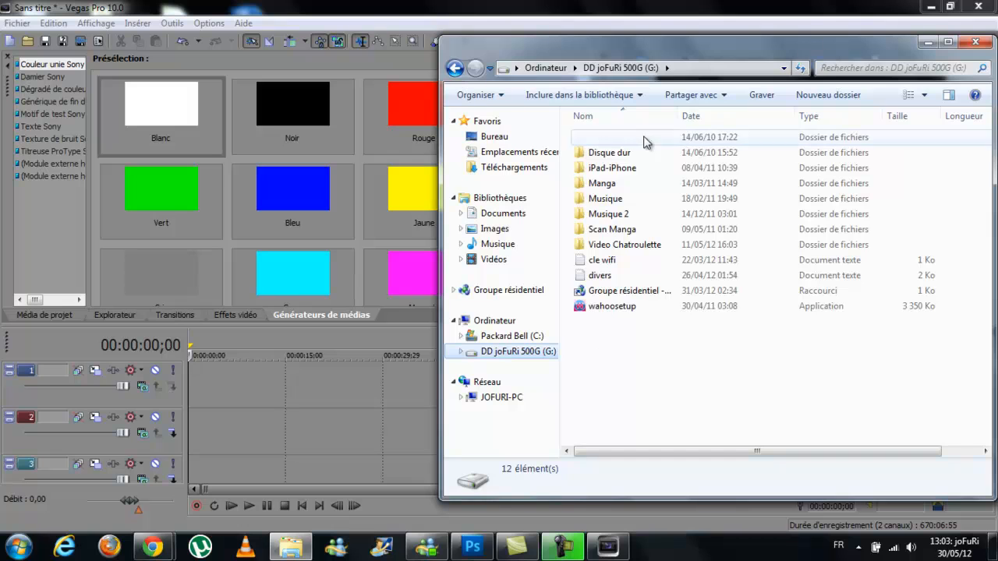
pyautogui.click(627, 151)
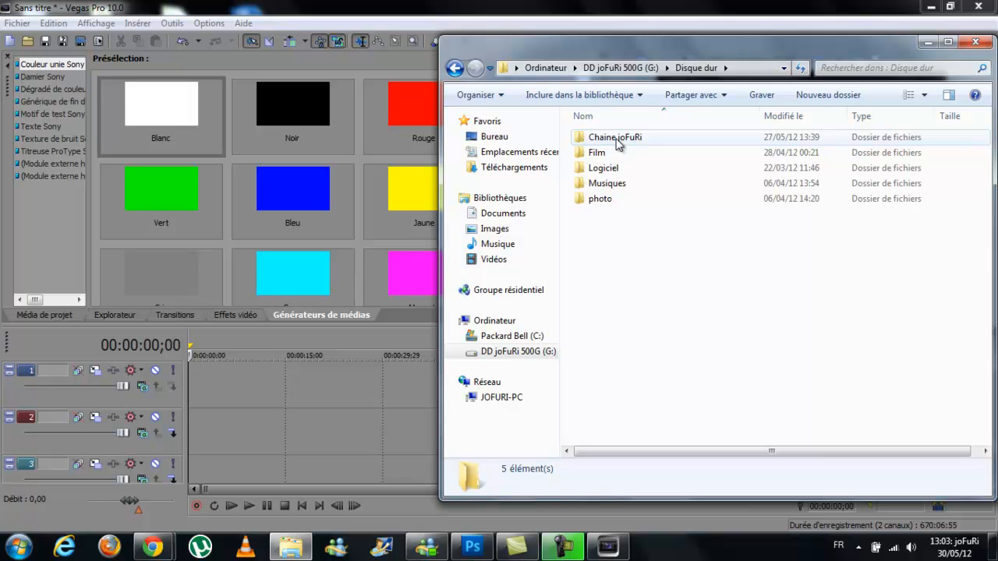
pyautogui.click(618, 138)
pyautogui.doubleClick(618, 138)
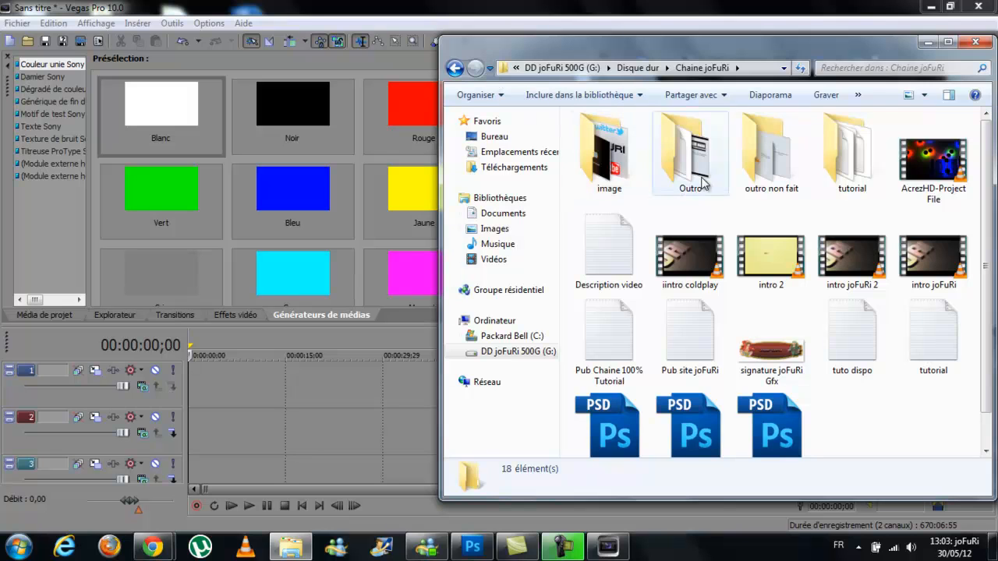
pyautogui.click(863, 159)
pyautogui.doubleClick(864, 158)
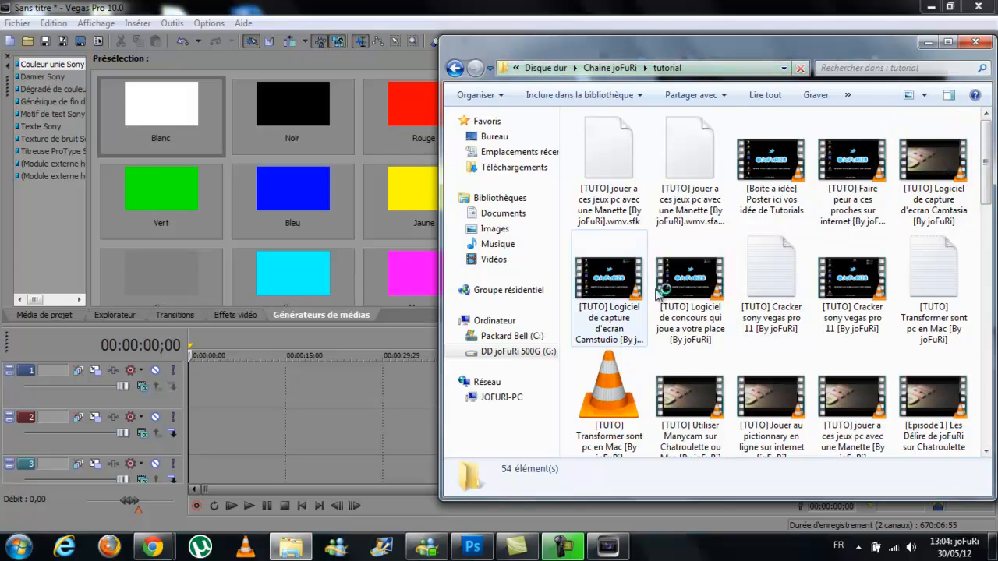
# - Add the video [TUTO] Logiciel de concours qui joue a votre place [By joFuRi].mp4 at the start of track 1
pyautogui.click(683, 282)
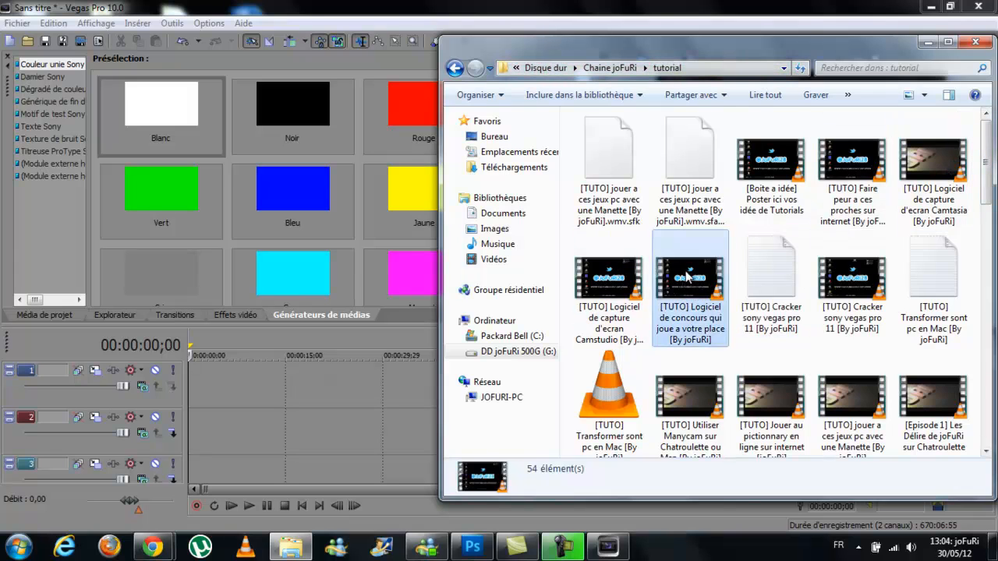
pyautogui.moveTo(234, 332); pyautogui.dragTo(200, 384)
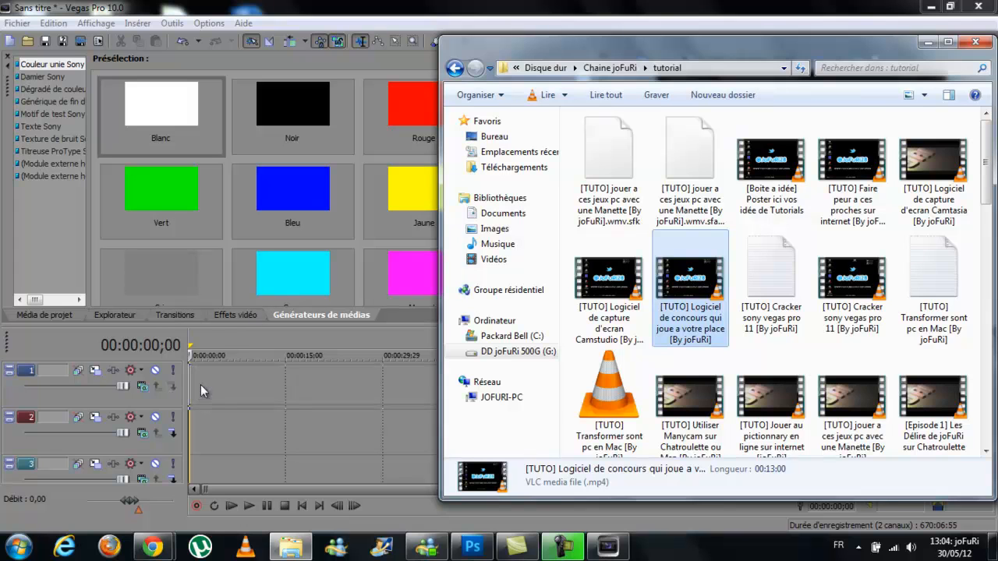
pyautogui.click(417, 6)
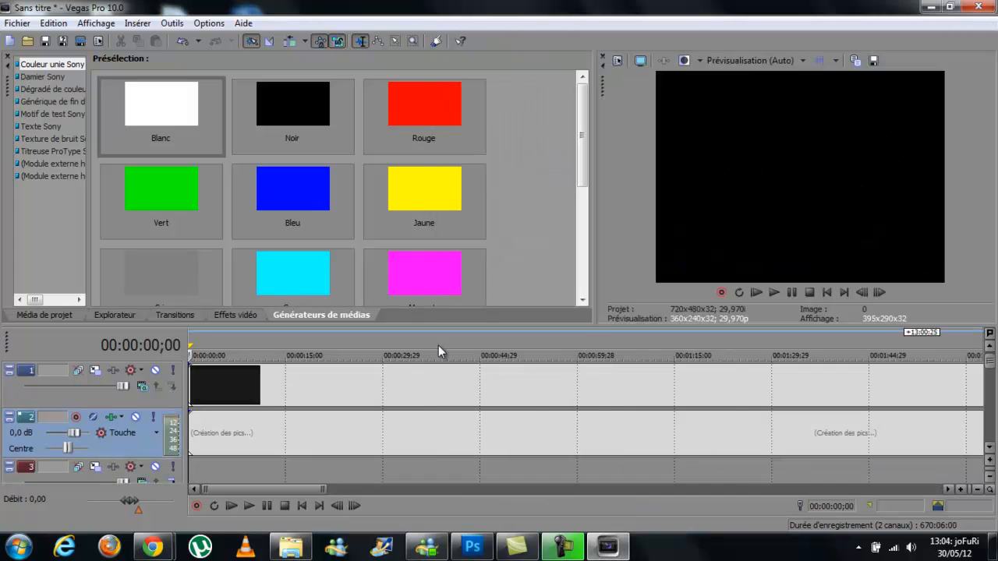
pyautogui.click(400, 437)
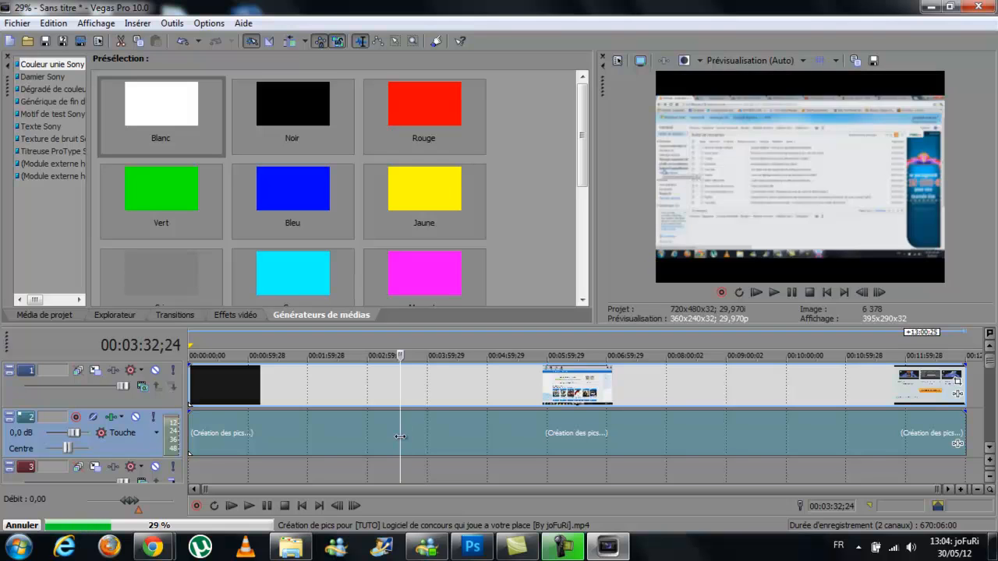
# - Delete the tutorial video's audio on track 2 and trim the video on track 1 to about 5 min 36 s
pyautogui.press('Delete')
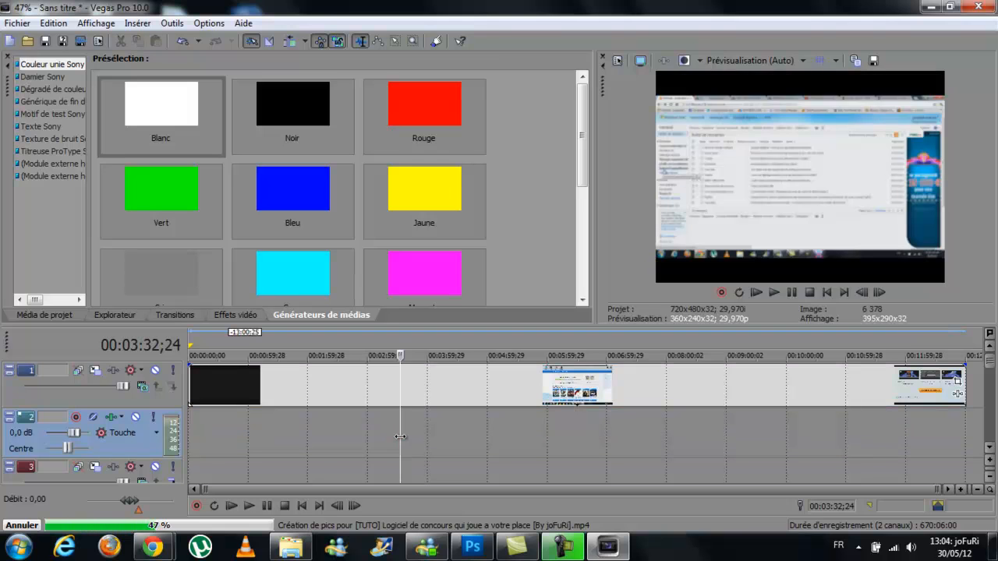
pyautogui.moveTo(394, 489); pyautogui.dragTo(746, 410)
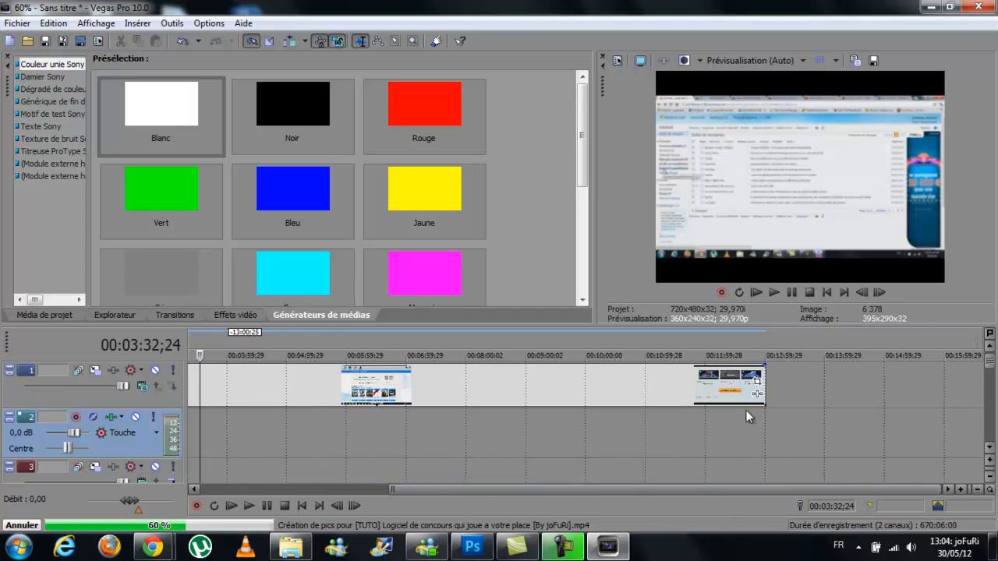
pyautogui.moveTo(765, 376); pyautogui.dragTo(440, 384)
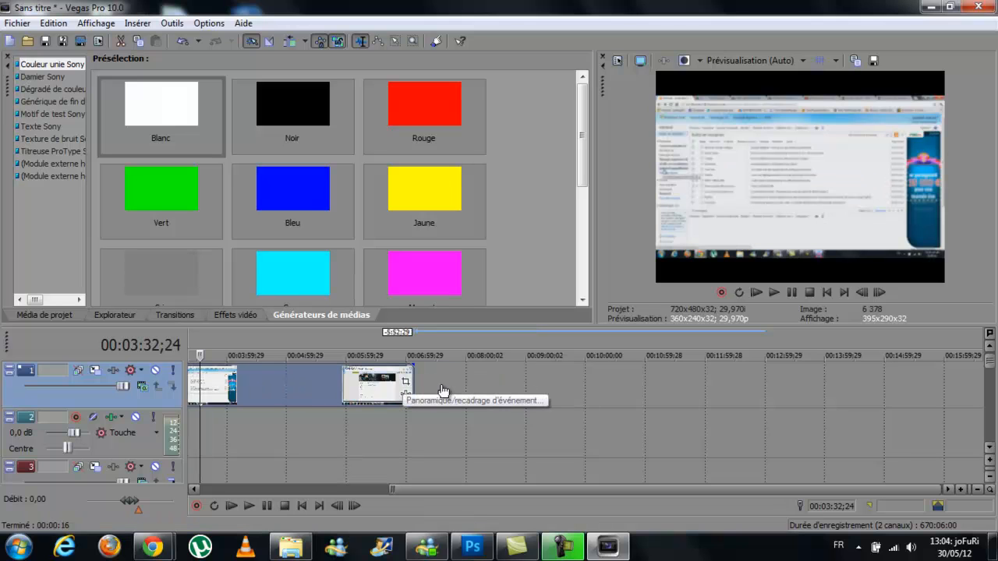
pyautogui.moveTo(439, 385); pyautogui.dragTo(439, 384)
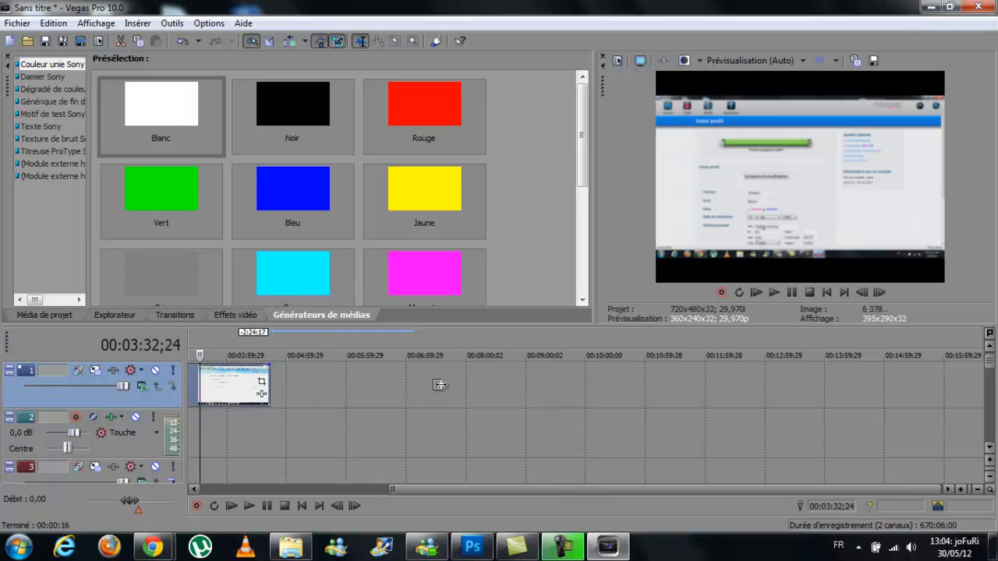
pyautogui.moveTo(269, 384); pyautogui.dragTo(321, 384)
# - Mute and unmute track 1 to compare the preview with and without the tutorial video
pyautogui.click(155, 370)
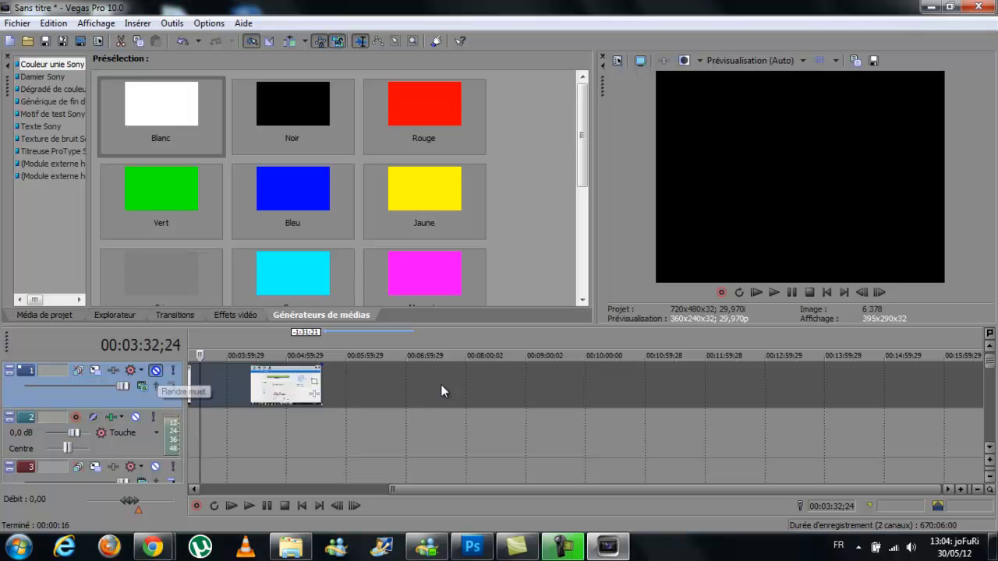
pyautogui.click(156, 370)
pyautogui.click(155, 370)
pyautogui.click(155, 370)
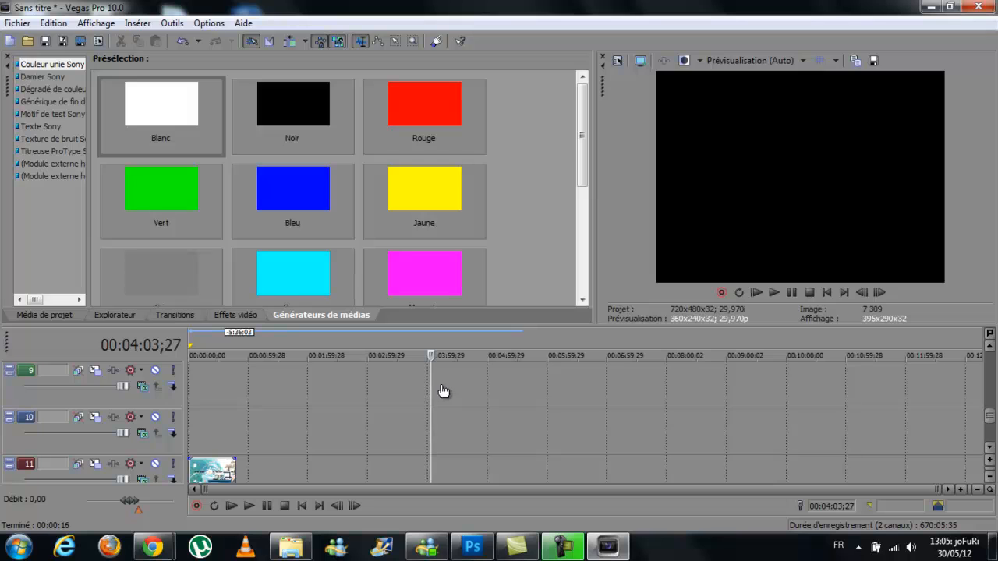
# - Extend the end-screen image on track 11 to about 7 min 50 s and add the Logiciel de concours video at the start of track 1
pyautogui.moveTo(235, 469); pyautogui.dragTo(656, 469)
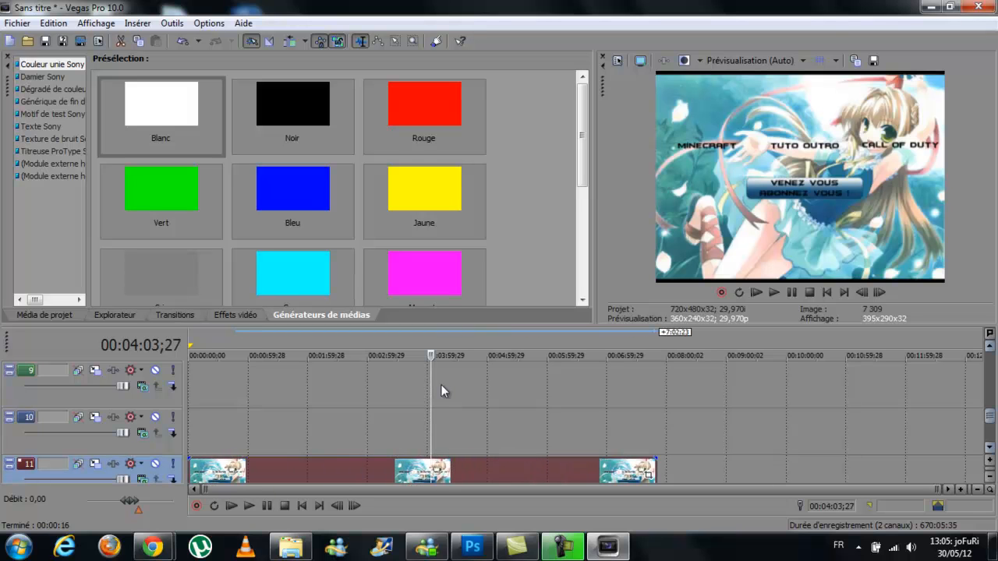
pyautogui.scroll(3, 441, 384)
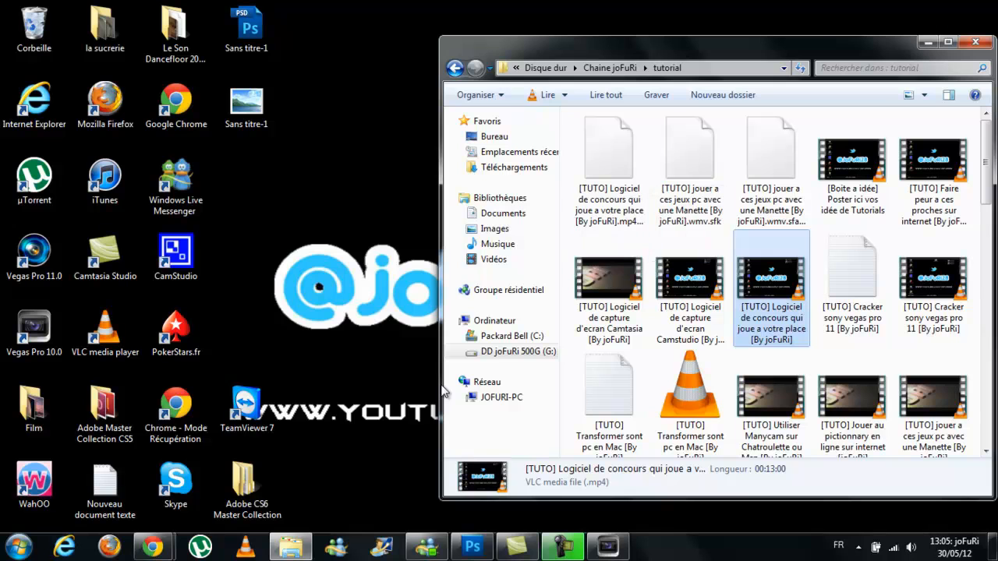
pyautogui.moveTo(771, 287)
pyautogui.mouseDown()
pyautogui.moveTo(405, 496)
pyautogui.moveTo(623, 537)
pyautogui.moveTo(613, 543)
pyautogui.moveTo(441, 385)
pyautogui.mouseUp()
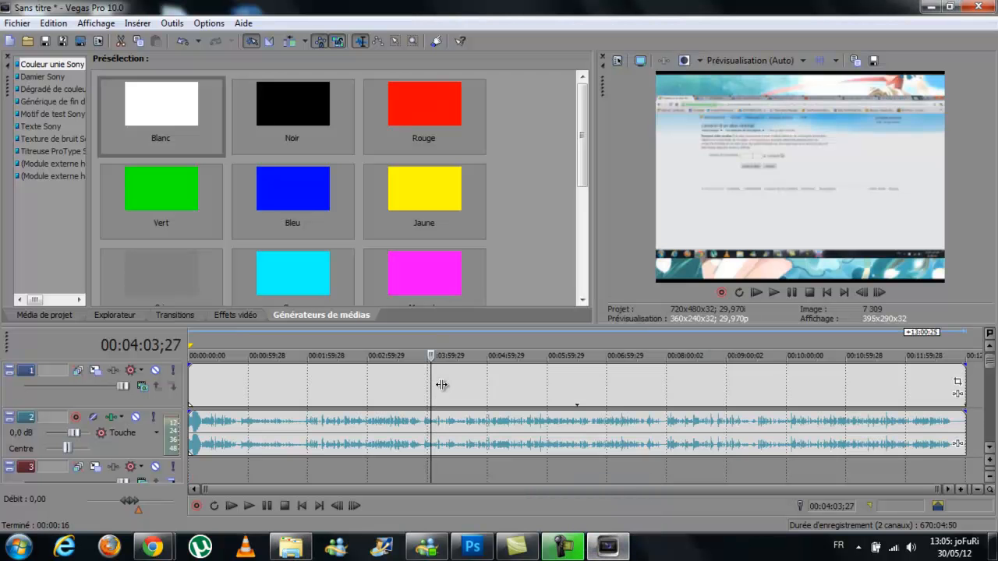
# - Delete the added video's audio from track 2 and shorten the video on track 1 to about 1 min 41 s
pyautogui.click(306, 431)
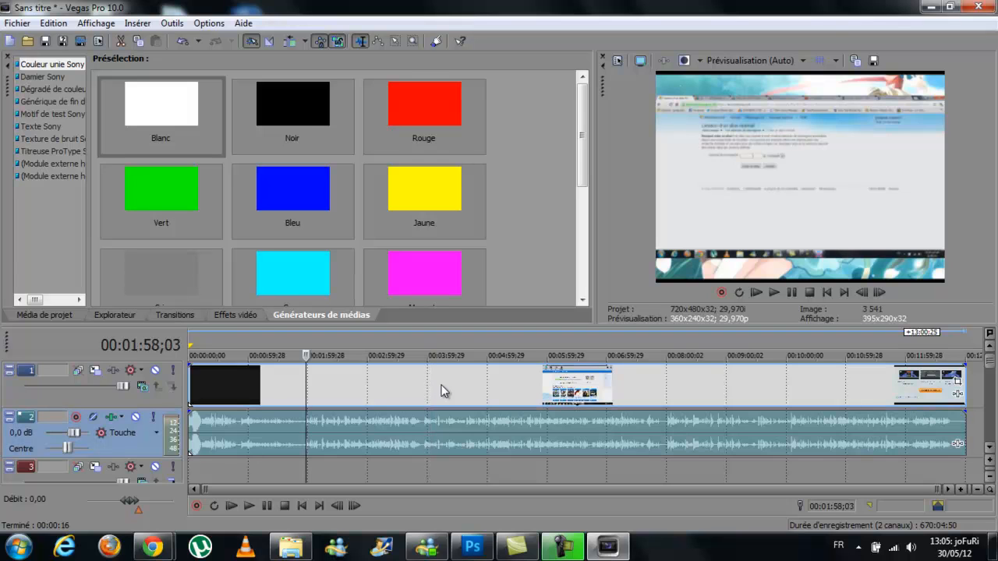
pyautogui.press('Delete')
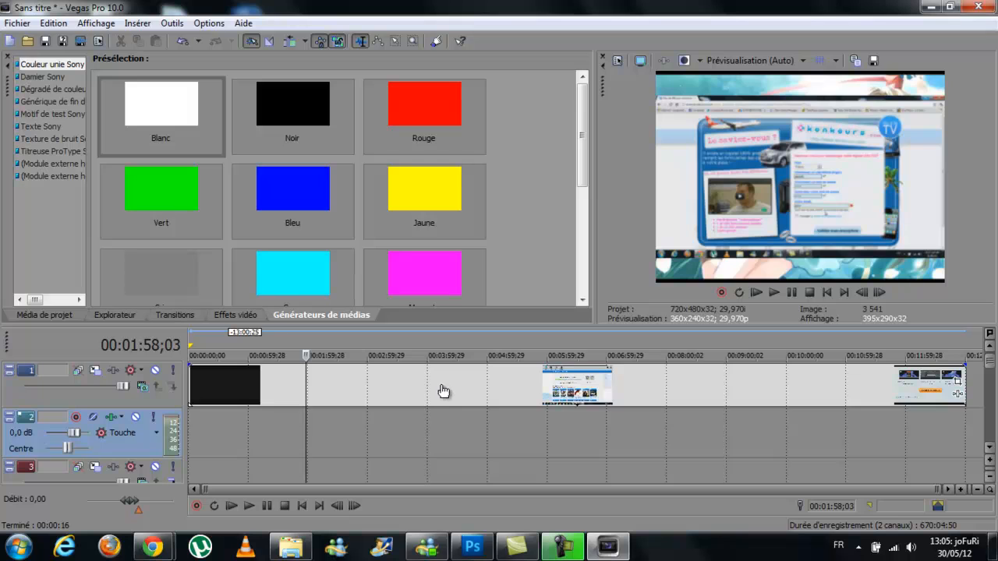
pyautogui.click(440, 385)
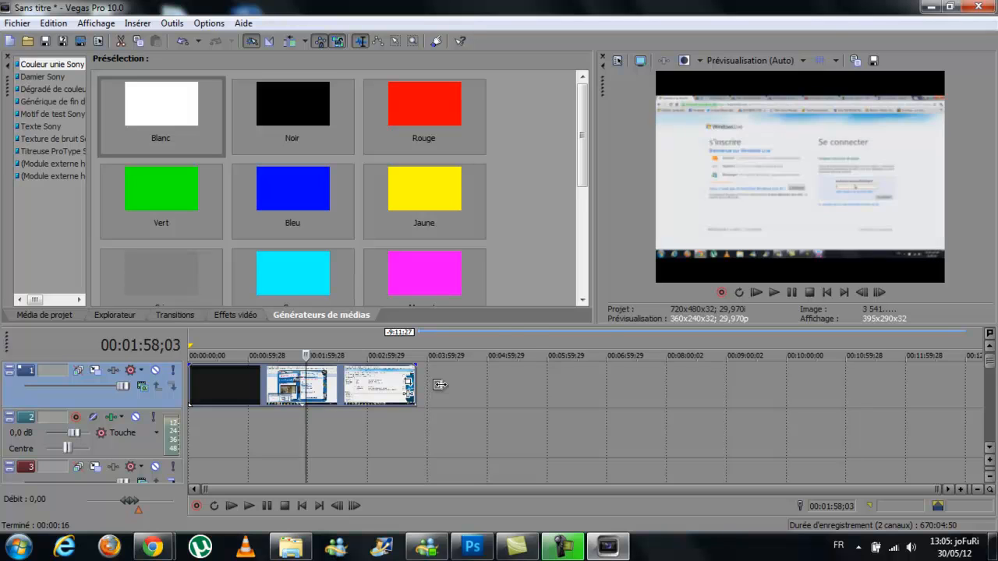
pyautogui.moveTo(440, 384)
pyautogui.mouseDown()
pyautogui.moveTo(909, 384)
pyautogui.moveTo(245, 384)
pyautogui.moveTo(288, 385)
pyautogui.mouseUp()
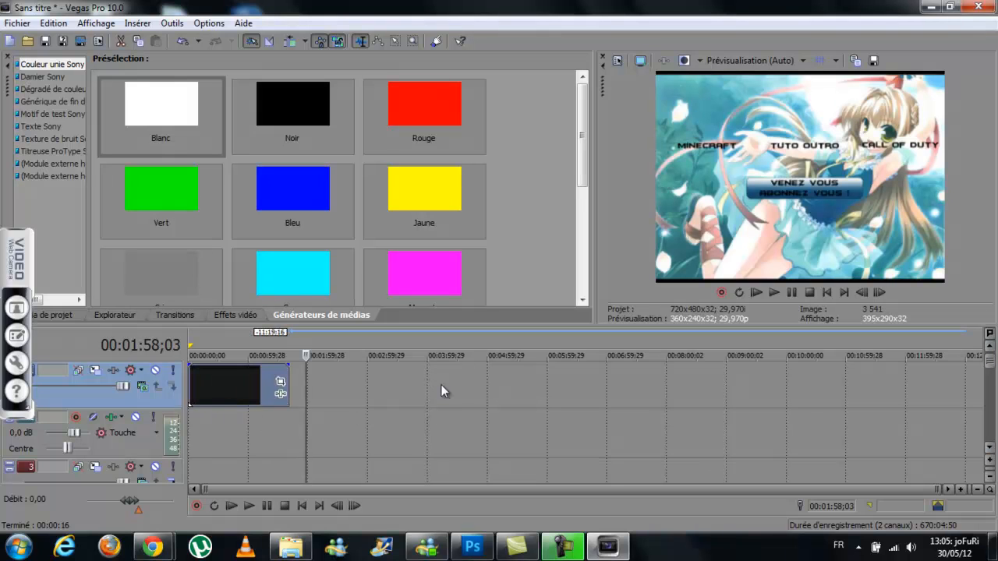
# - Move the playhead to 00:01:17;01 over the video on track 1
pyautogui.moveTo(306, 385); pyautogui.dragTo(298, 384)
pyautogui.press('Left')
pyautogui.press('Left')
pyautogui.press('Left')
pyautogui.press('Left')
pyautogui.press('Left')
pyautogui.press('Left')
pyautogui.press('Left')
pyautogui.press('Left')
pyautogui.press('Left')
pyautogui.press('Left')
pyautogui.press('Left')
pyautogui.press('Left')
pyautogui.press('Left')
pyautogui.press('Left')
pyautogui.press('Left')
pyautogui.press('Left')
pyautogui.press('Left')
pyautogui.press('Left')
pyautogui.press('Left')
pyautogui.press('Left')
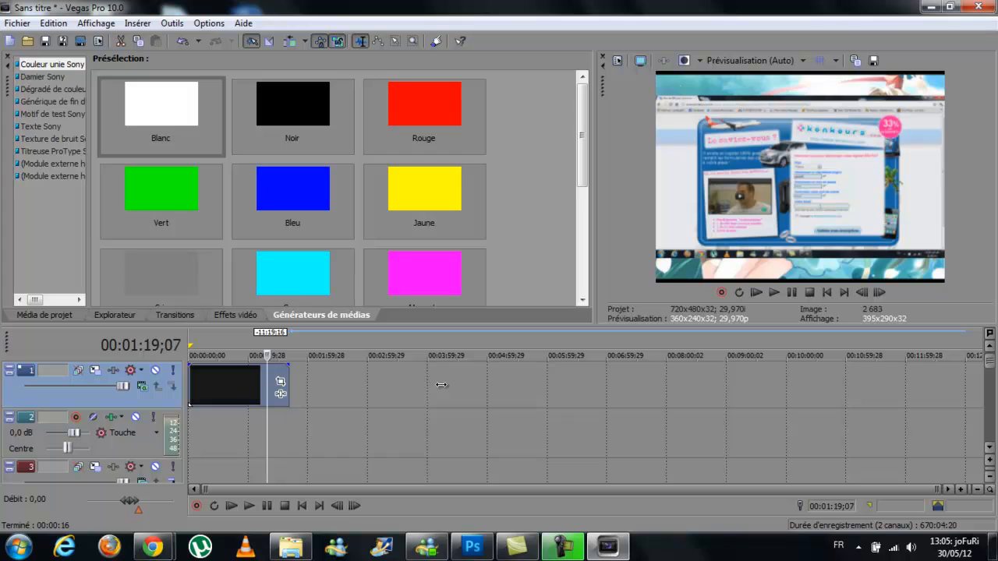
pyautogui.press('Right')
pyautogui.press('Right')
pyautogui.press('Right')
pyautogui.press('Right')
pyautogui.press('Left')
pyautogui.press('Left')
pyautogui.press('Left')
pyautogui.press('Left')
pyautogui.press('Left')
pyautogui.press('Left')
pyautogui.press('Left')
pyautogui.press('Left')
pyautogui.press('Left')
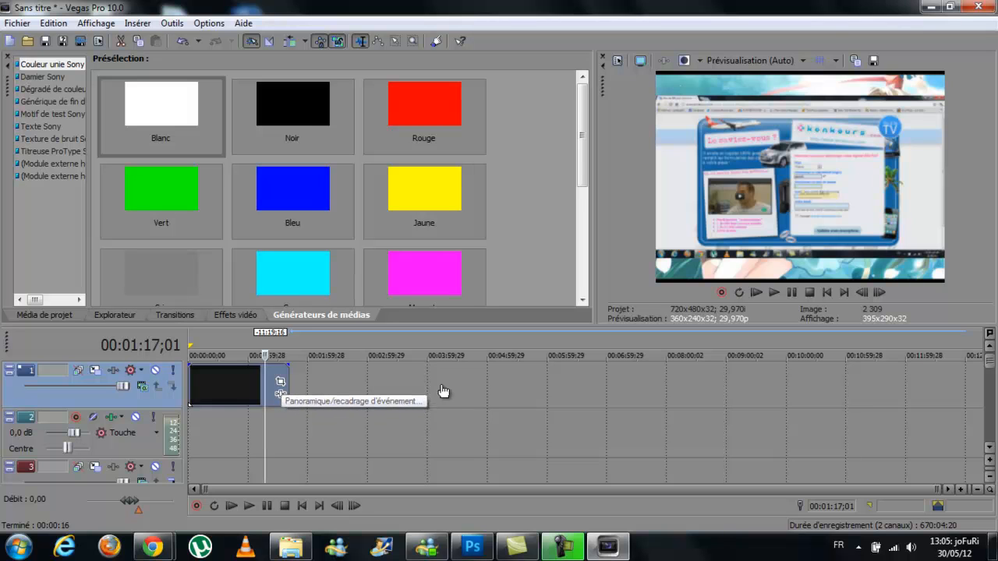
# - Pan/Crop the track 1 video to a small preview above the MINECRAFT caption: width 4 680,5, height 2 632,8, centre X 2 130,2, centre Y 1 325,5
pyautogui.click(443, 391)
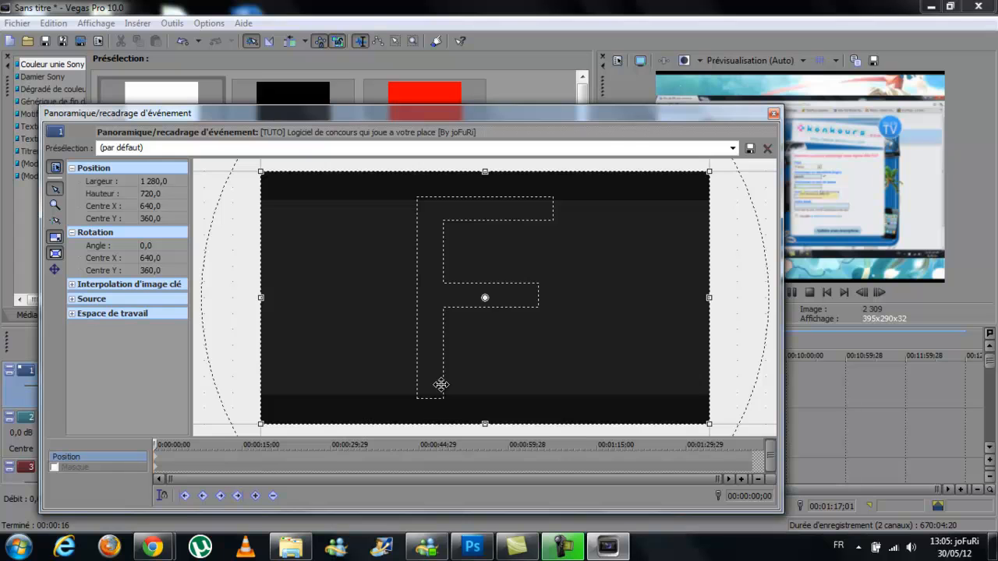
pyautogui.scroll(-5, 441, 384)
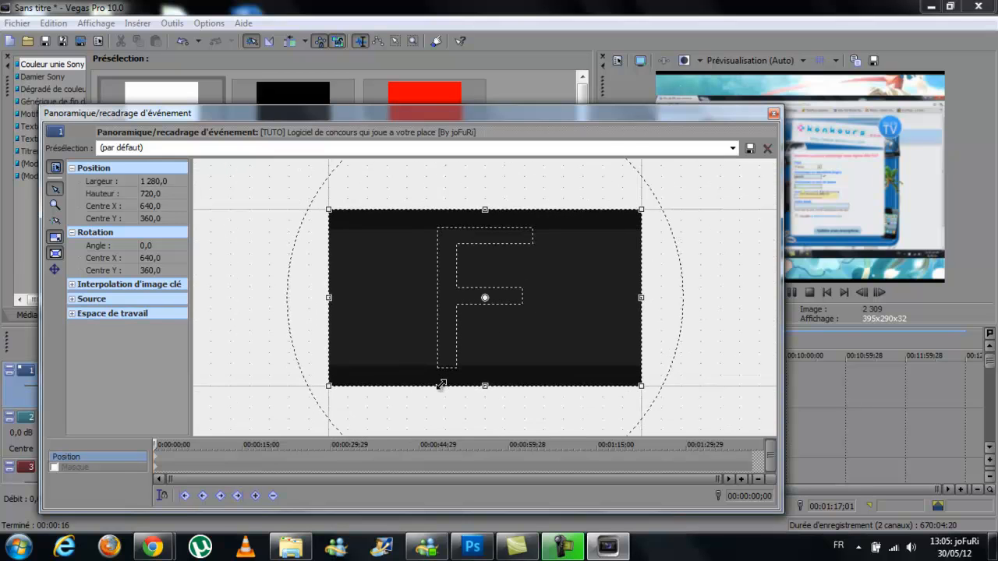
pyautogui.moveTo(440, 384)
pyautogui.mouseDown()
pyautogui.moveTo(441, 405)
pyautogui.moveTo(441, 385)
pyautogui.mouseUp()
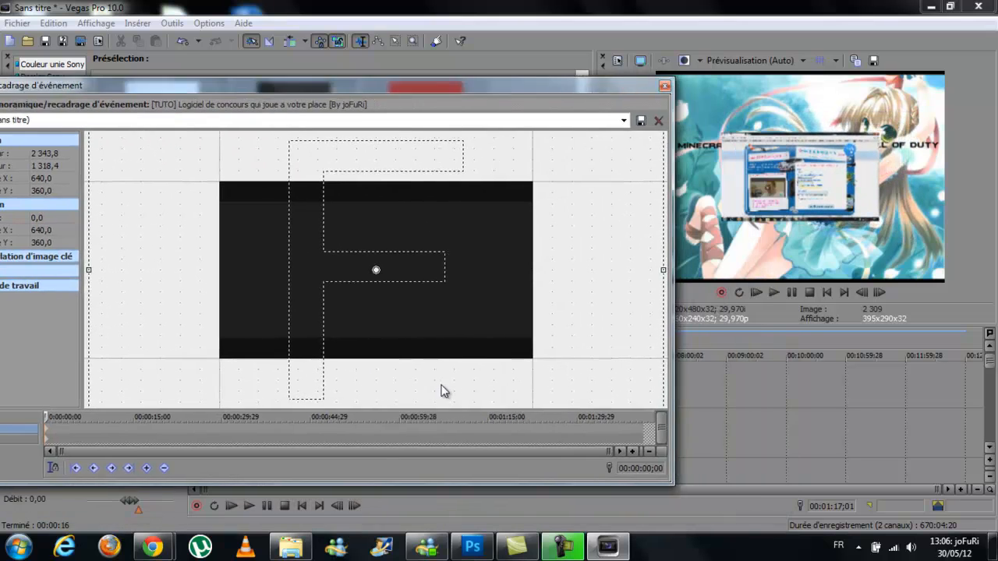
pyautogui.scroll(-5, 442, 384)
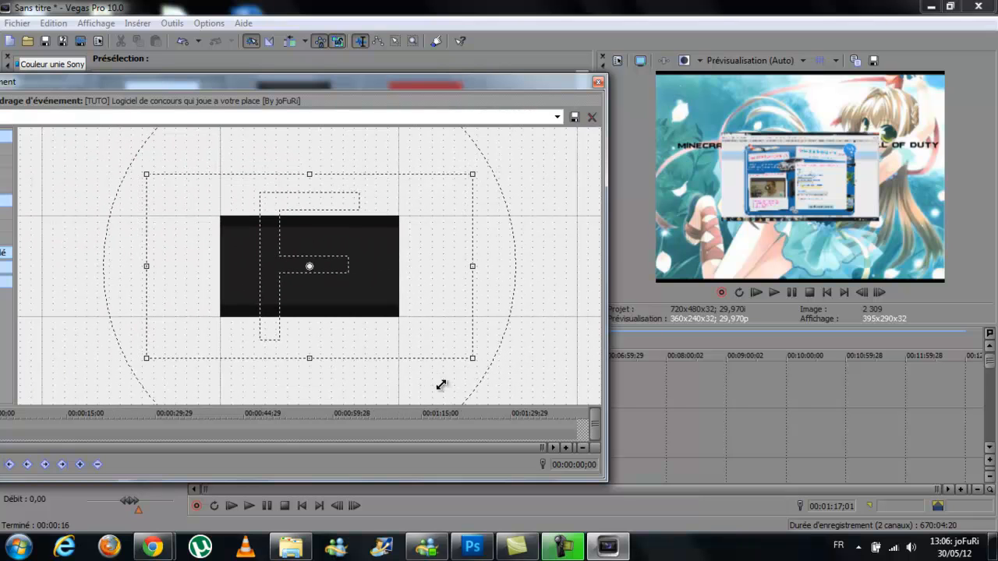
pyautogui.moveTo(441, 384); pyautogui.dragTo(442, 384)
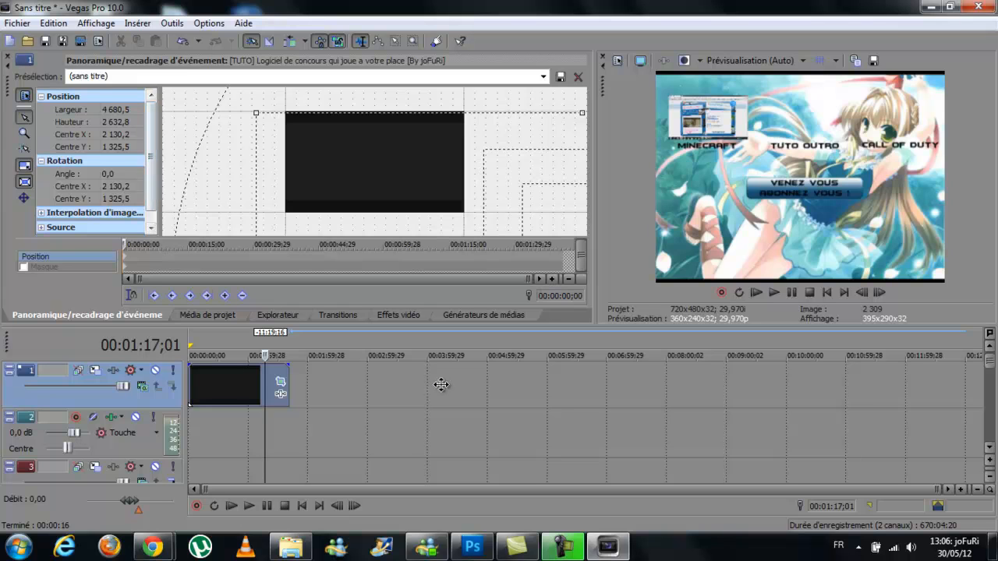
pyautogui.scroll(1, 441, 385)
pyautogui.scroll(-2, 441, 385)
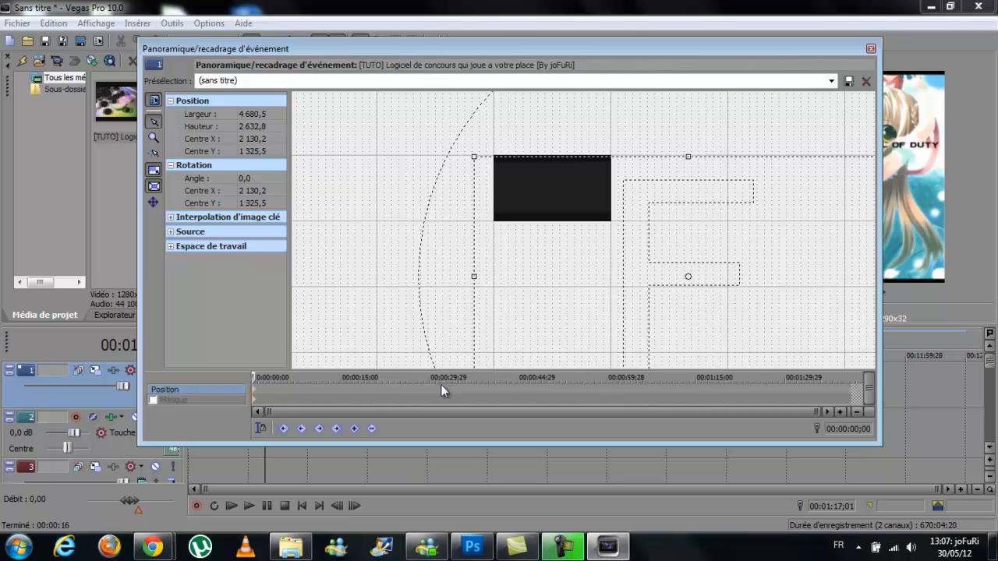
# - Switch to the file explorer and open the text file .Centre X et Y in the Outro folder of Chaine joFuRi
pyautogui.hotkey('alt', 'Tab')
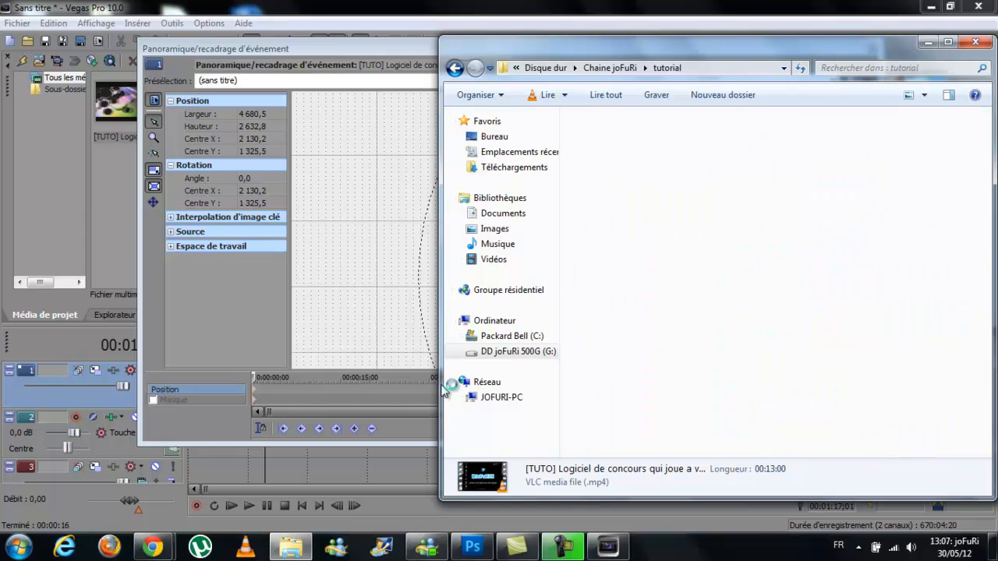
pyautogui.press('BackSpace')
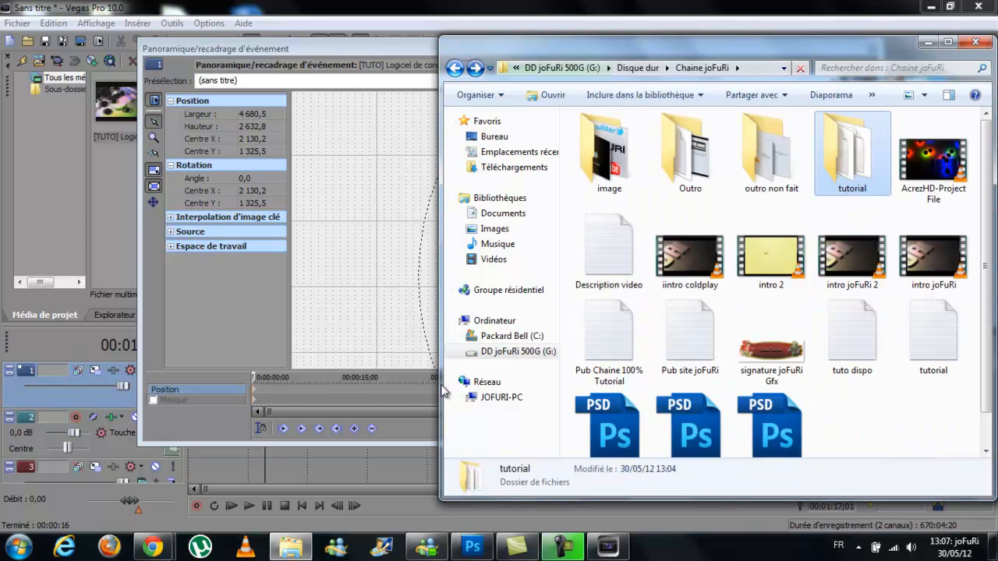
pyautogui.press('Left')
pyautogui.press('Left')
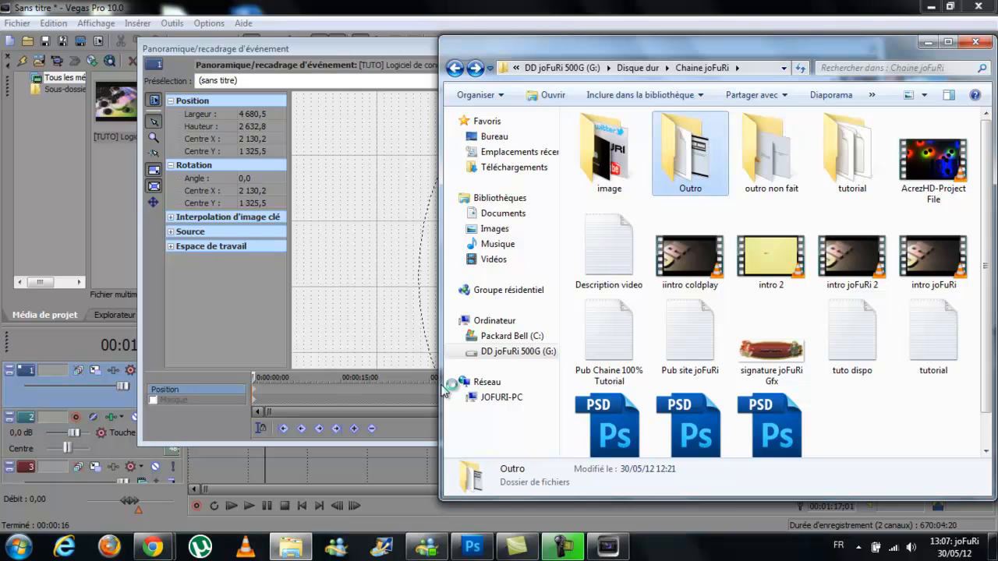
pyautogui.press('Return')
pyautogui.press('Left')
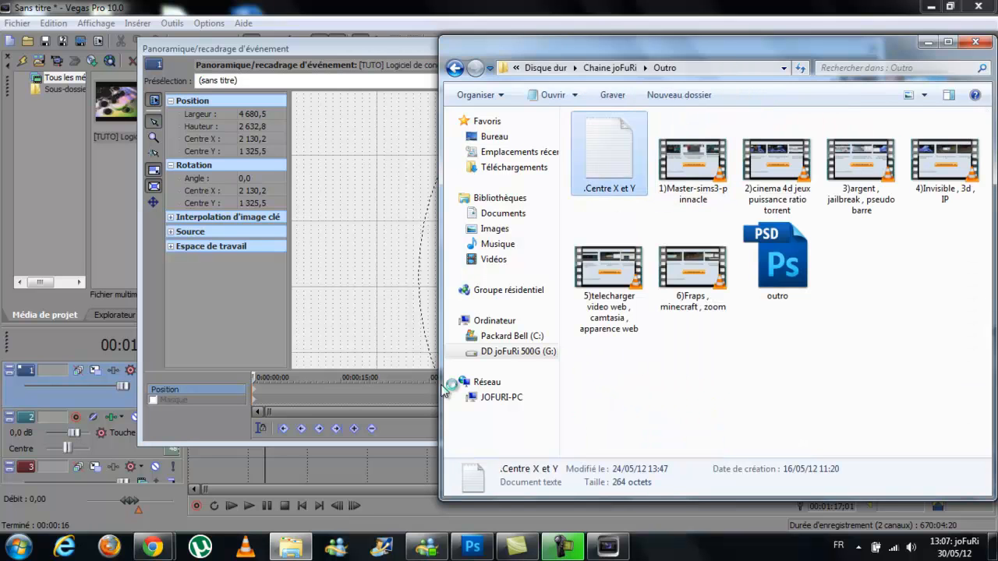
pyautogui.press('Return')
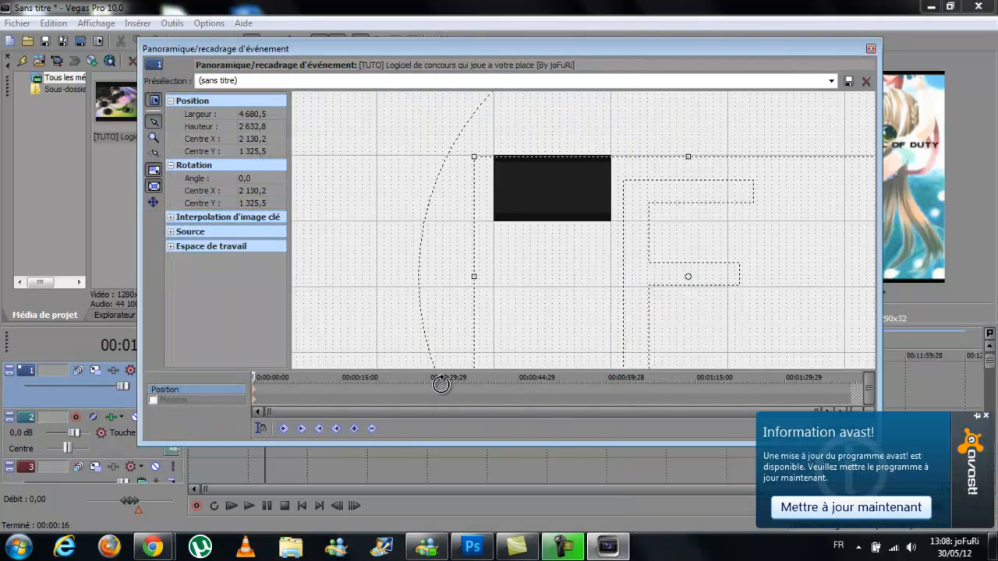
# - Close the Pan/Crop window and extend the video on track 1 to about 4 min 56 s
pyautogui.hotkey('alt', 'F4')
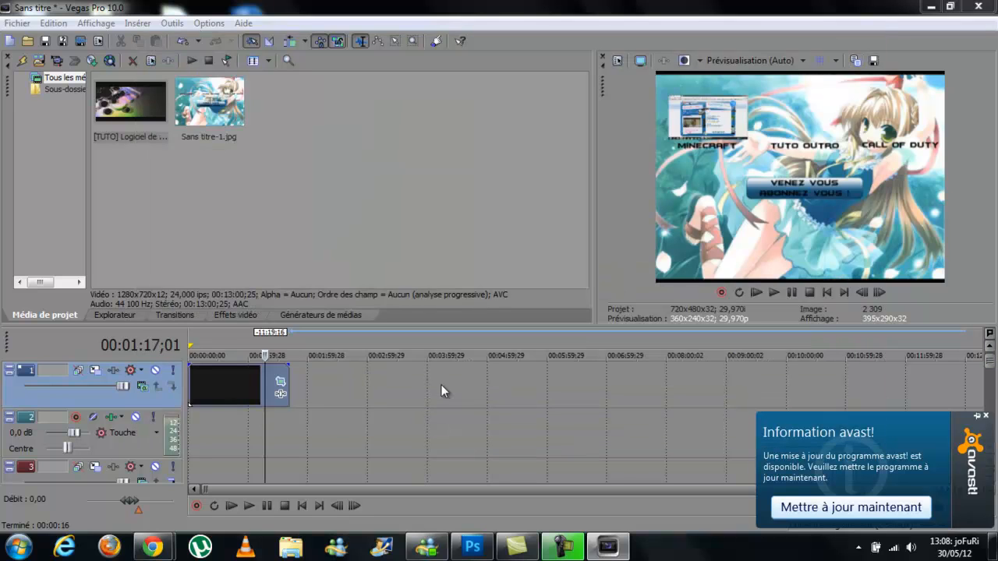
pyautogui.click(251, 386)
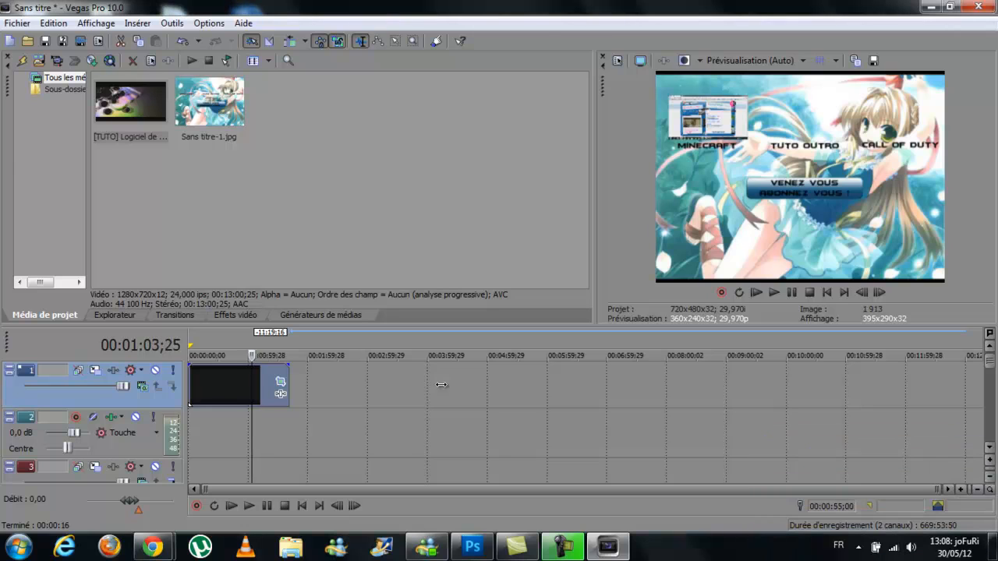
pyautogui.press('Left')
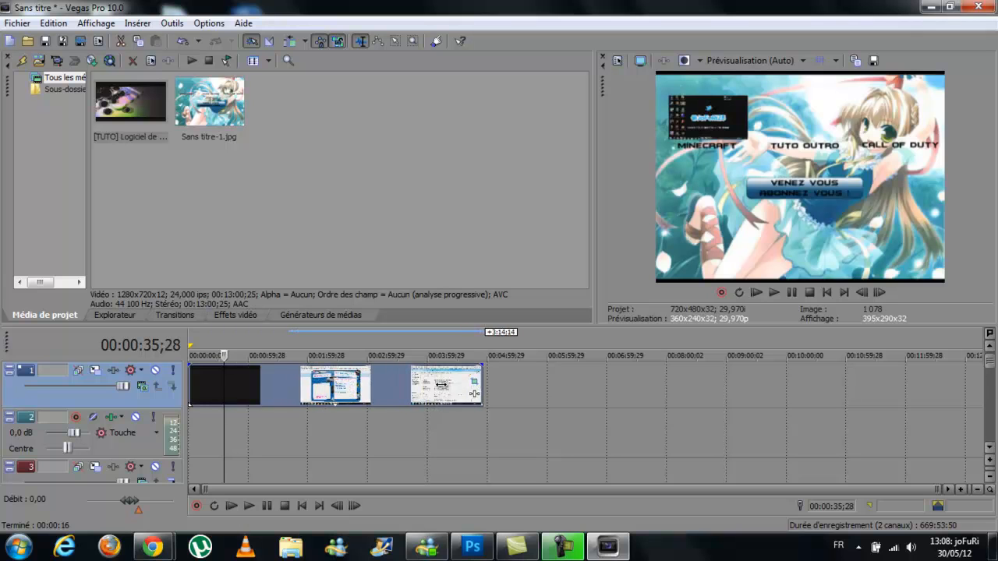
# - Scrub through the extended video on track 1 to examine the small preview over the end screen, stopping at 00:01:24;11
pyautogui.press('Right')
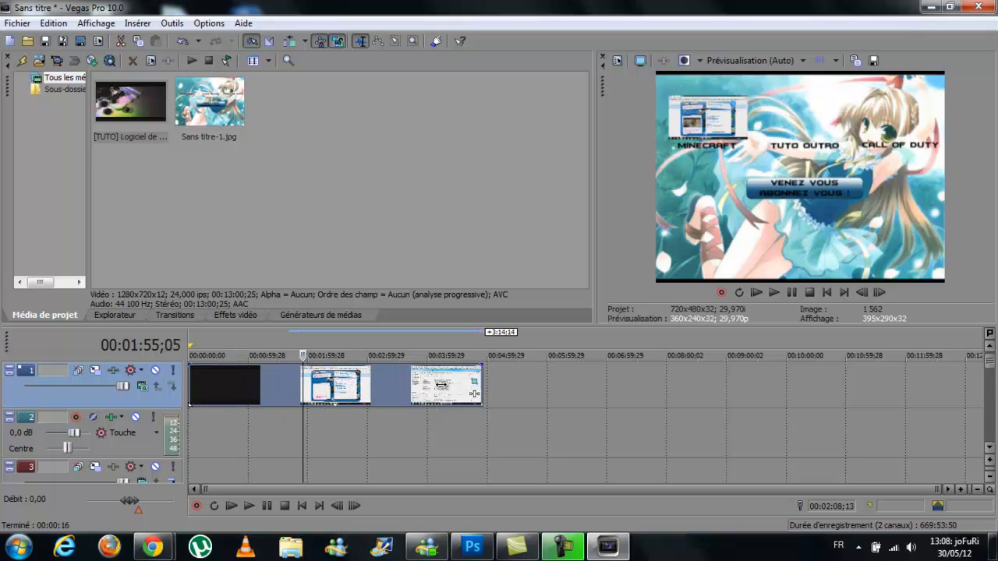
pyautogui.press('Right')
pyautogui.press('Left')
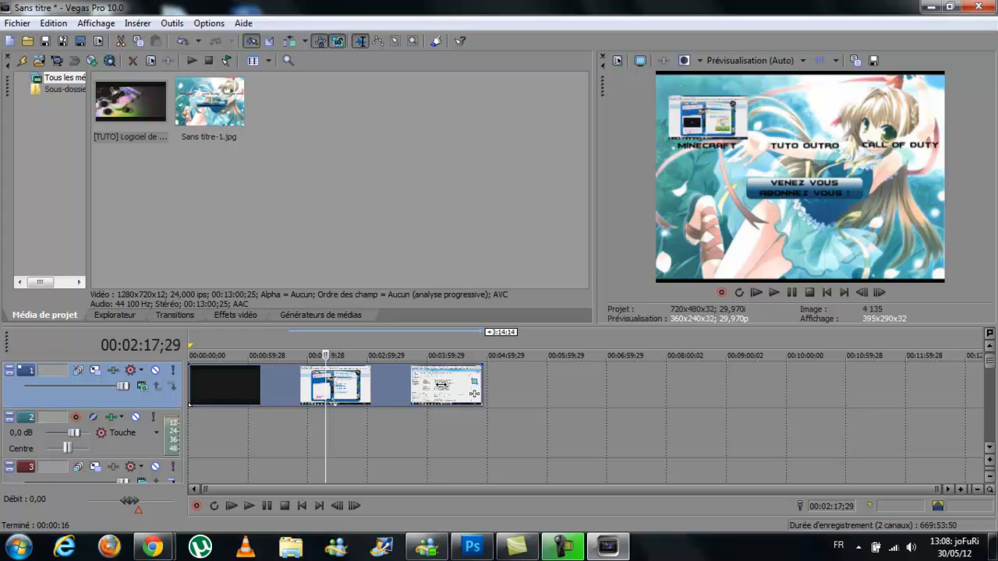
pyautogui.press('Left')
pyautogui.press('Left')
pyautogui.press('Left')
pyautogui.press('Left')
pyautogui.press('Left')
pyautogui.press('Left')
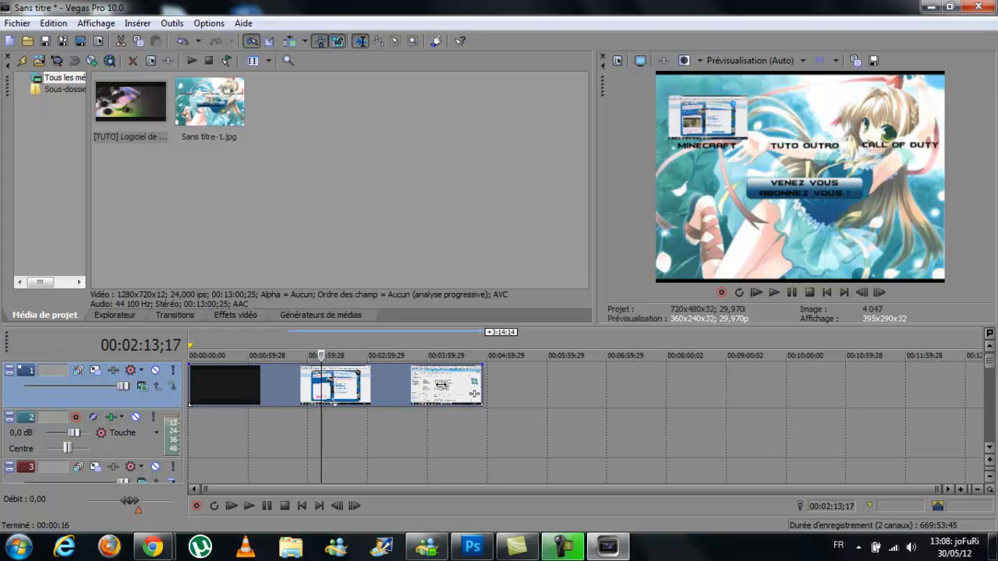
pyautogui.press('Left')
pyautogui.press('Left')
pyautogui.press('Left')
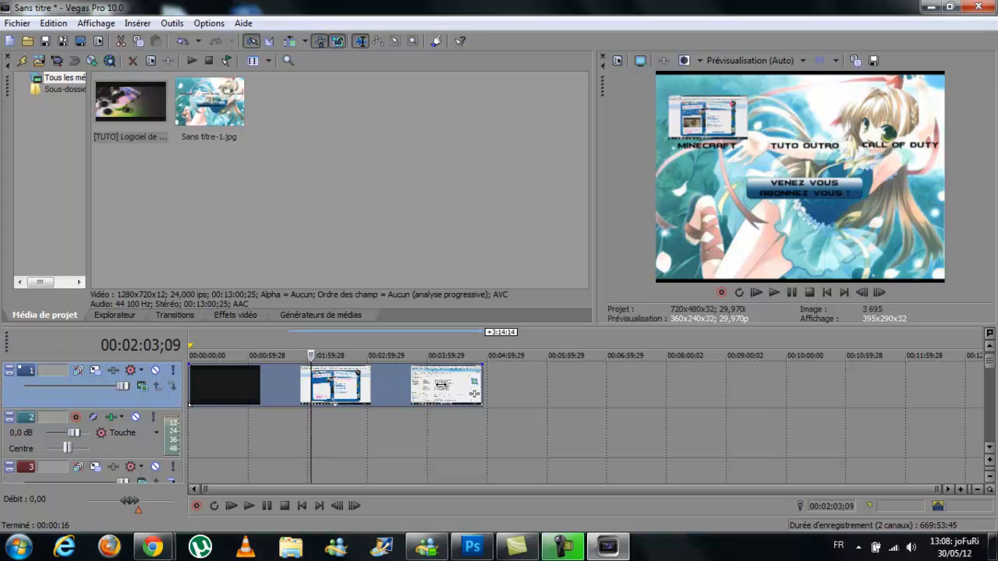
pyautogui.press('Left')
pyautogui.press('Left')
pyautogui.press('Left')
pyautogui.press('Left')
pyautogui.press('Left')
pyautogui.press('Left')
pyautogui.press('Left')
pyautogui.press('Left')
pyautogui.press('Left')
pyautogui.press('Left')
pyautogui.press('Left')
pyautogui.press('Left')
pyautogui.press('Left')
pyautogui.press('Left')
pyautogui.press('Left')
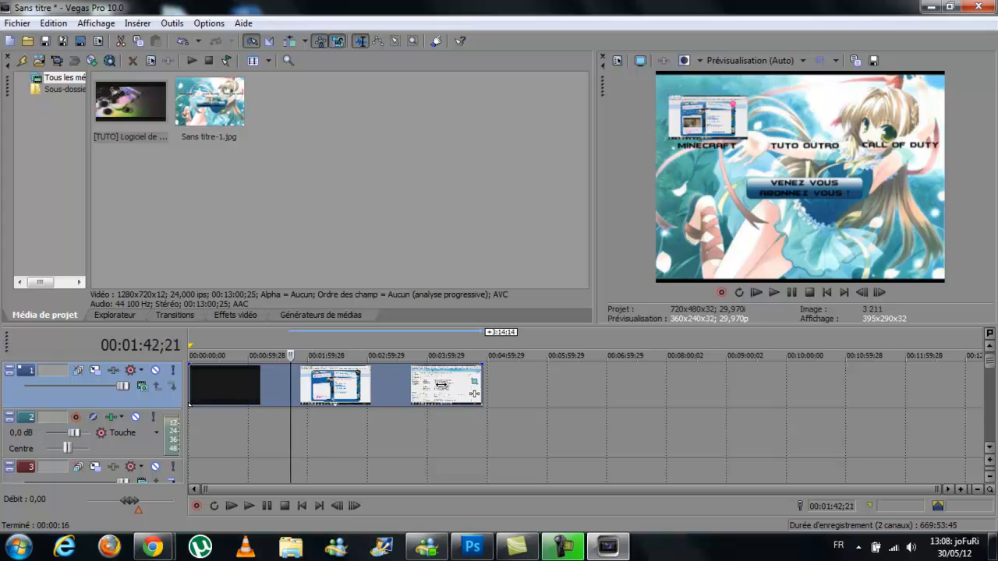
pyautogui.press('Left')
pyautogui.press('Left')
pyautogui.press('Left')
pyautogui.press('Left')
pyautogui.press('Left')
pyautogui.press('Left')
pyautogui.press('Left')
pyautogui.press('Left')
pyautogui.press('Left')
pyautogui.press('Left')
pyautogui.press('Left')
pyautogui.press('Left')
pyautogui.press('Left')
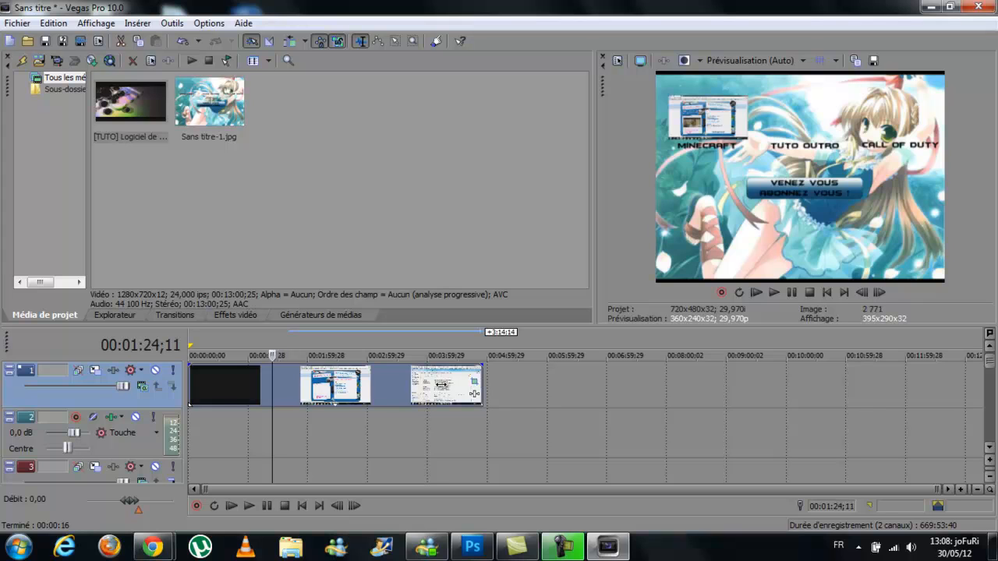
# - Split the video on track 1 at 00:01:10;13, at the start of the section showing the web page
pyautogui.press('Left')
pyautogui.press('Left')
pyautogui.press('Left')
pyautogui.press('Left')
pyautogui.press('Left')
pyautogui.press('Left')
pyautogui.press('Left')
pyautogui.press('Left')
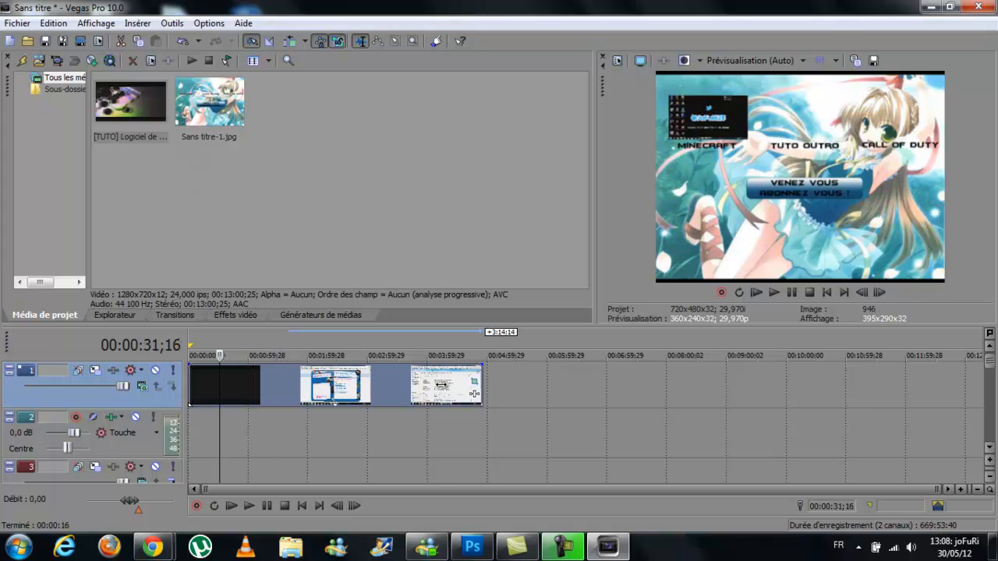
pyautogui.press('Right')
pyautogui.press('Right')
pyautogui.press('Right')
pyautogui.press('Right')
pyautogui.press('Right')
pyautogui.press('Right')
pyautogui.press('Right')
pyautogui.press('Right')
pyautogui.press('Right')
pyautogui.press('Right')
pyautogui.press('Right')
pyautogui.press('Right')
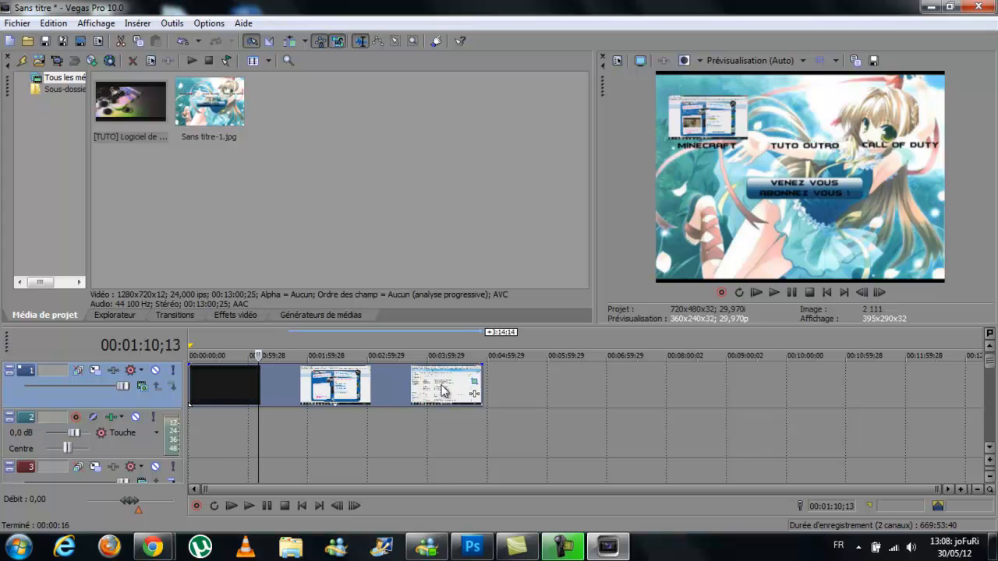
pyautogui.press('s')
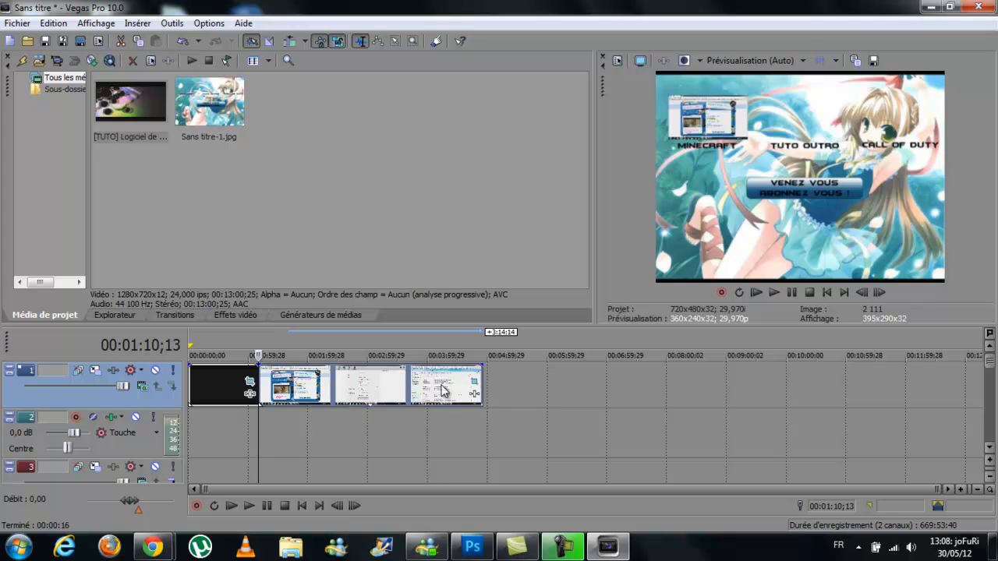
# - Delete the part of the track 1 video before the split and move the remaining part to the start of the timeline
pyautogui.moveTo(441, 390)
pyautogui.mouseDown()
pyautogui.moveTo(477, 390)
pyautogui.moveTo(442, 390)
pyautogui.mouseUp()
pyautogui.click(208, 385)
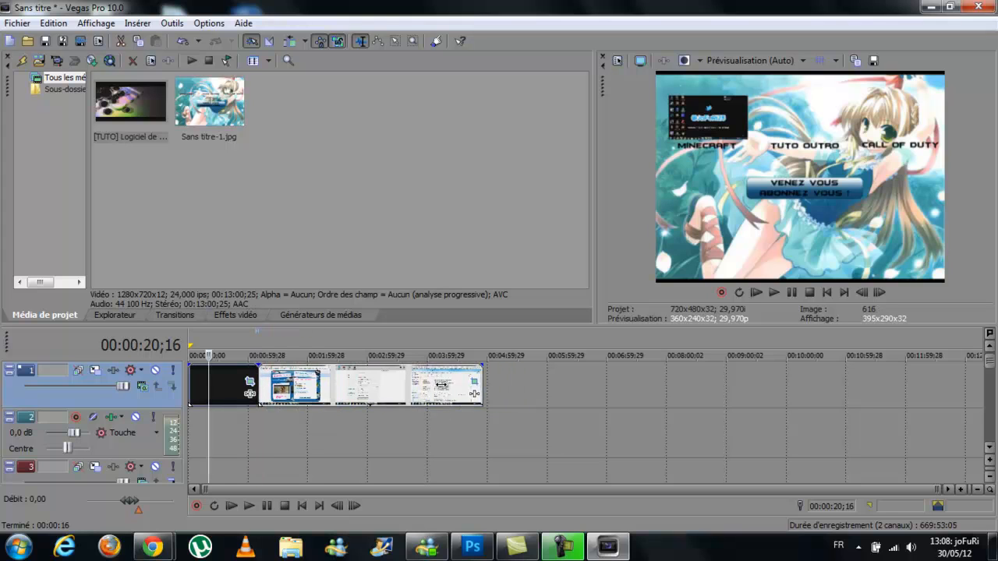
pyautogui.press('Delete')
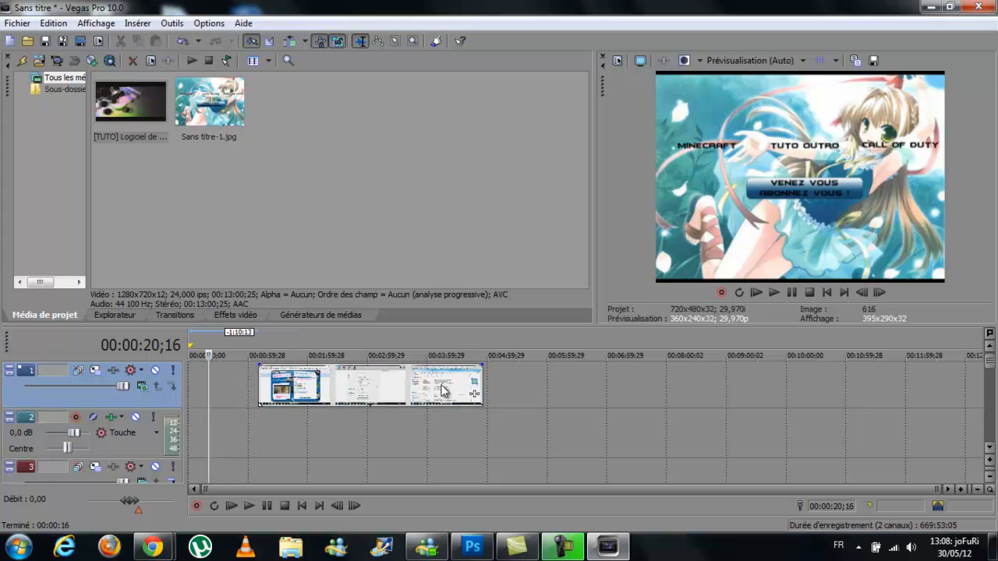
pyautogui.click(442, 390)
pyautogui.press('f')
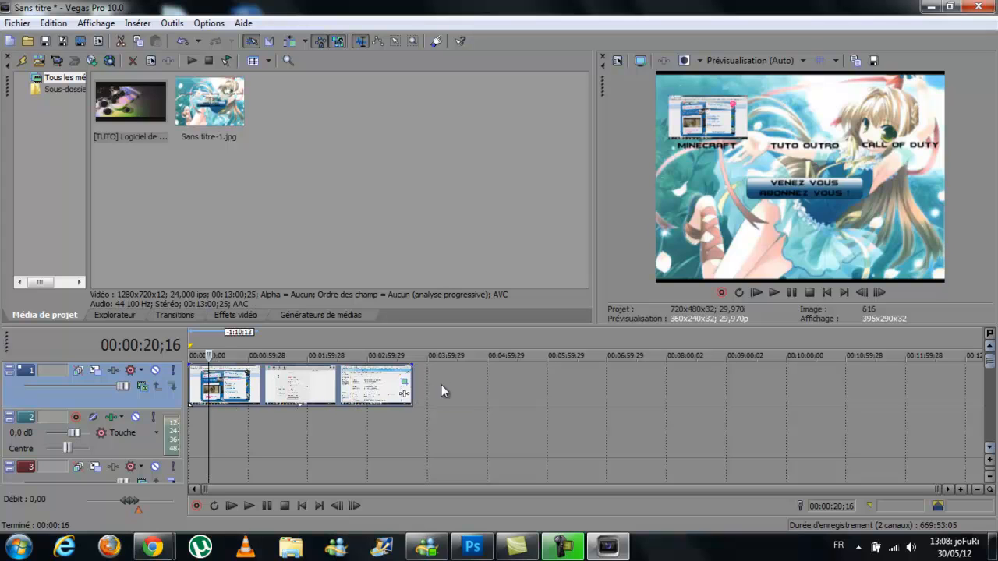
# - Shorten the end screen image on track 11 to about 1 minute
pyautogui.scroll(-4, 442, 390)
pyautogui.scroll(-5, 442, 390)
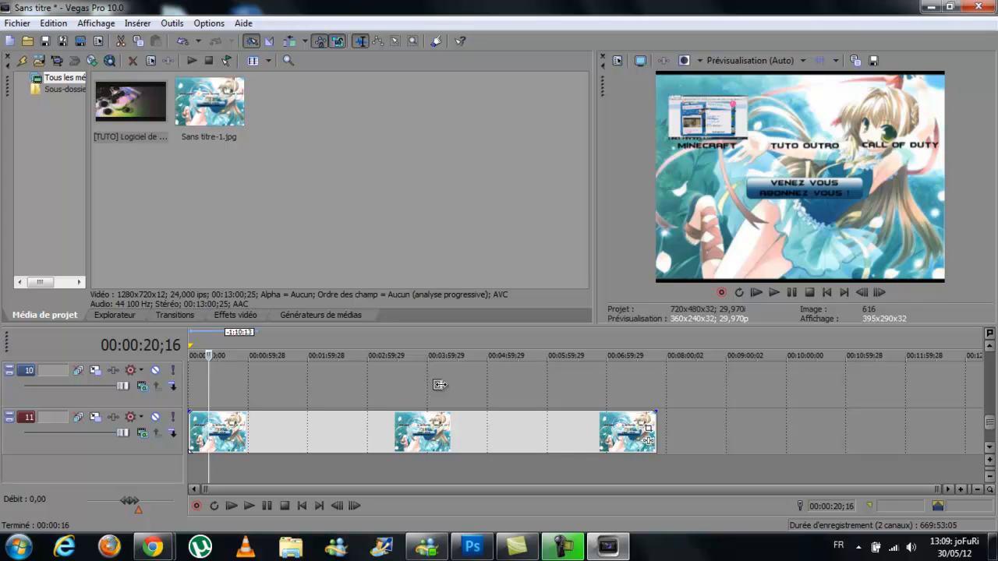
pyautogui.moveTo(656, 431); pyautogui.dragTo(636, 431)
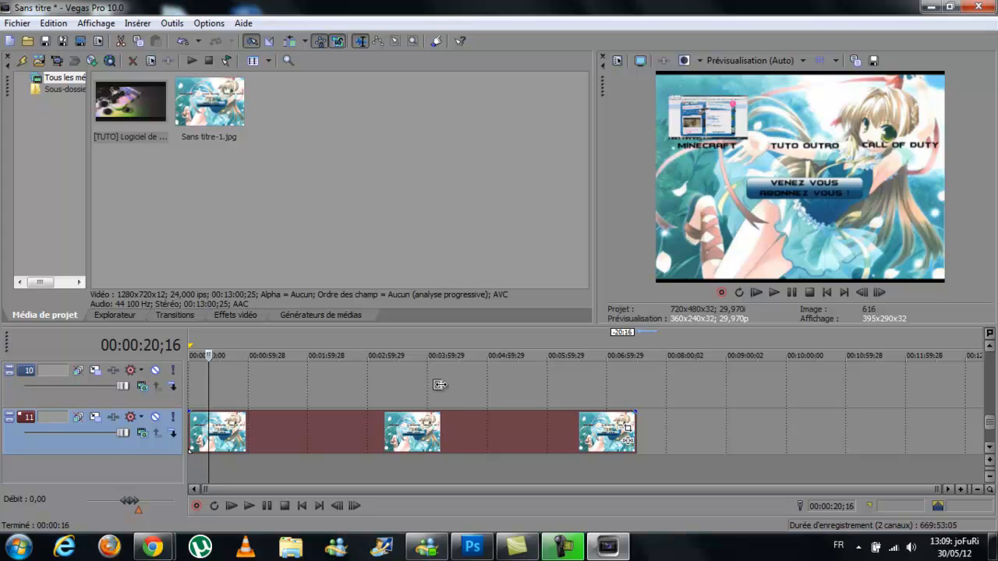
pyautogui.moveTo(636, 431); pyautogui.dragTo(249, 431)
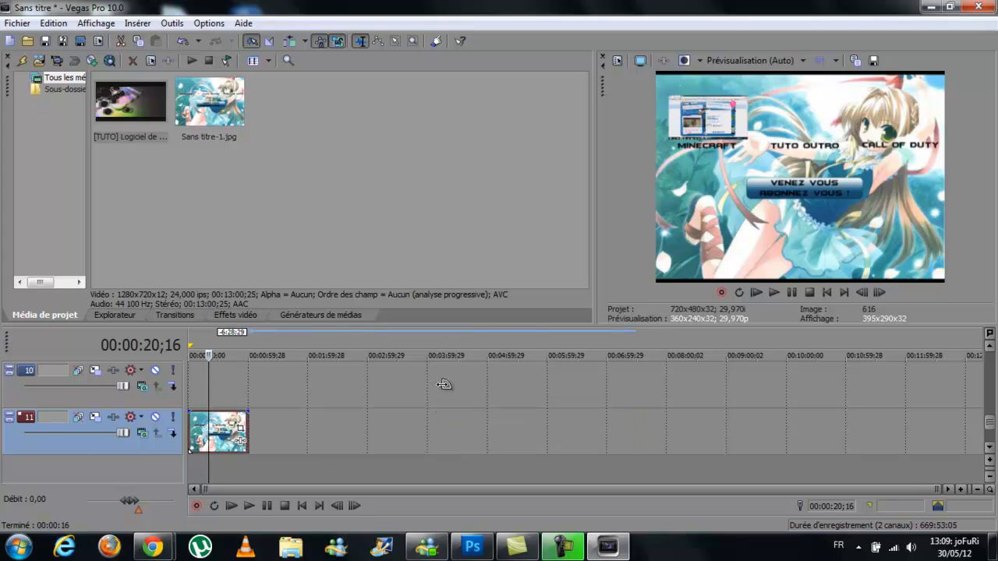
# - Set the playhead to 00:00:15;04 and trim the end of the track 11 image to it
pyautogui.scroll(15, 441, 390)
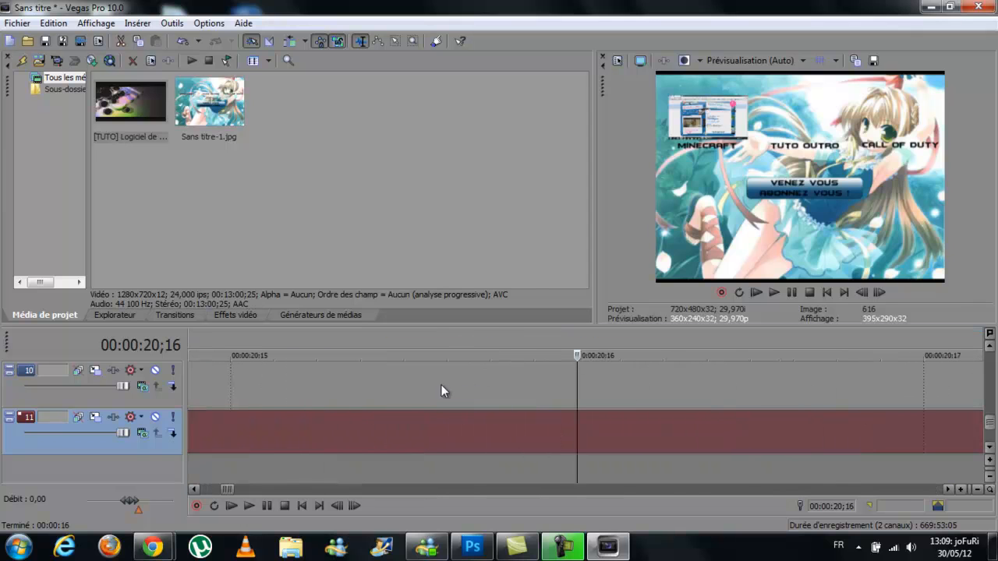
pyautogui.scroll(-3, 442, 390)
pyautogui.scroll(-15, 441, 391)
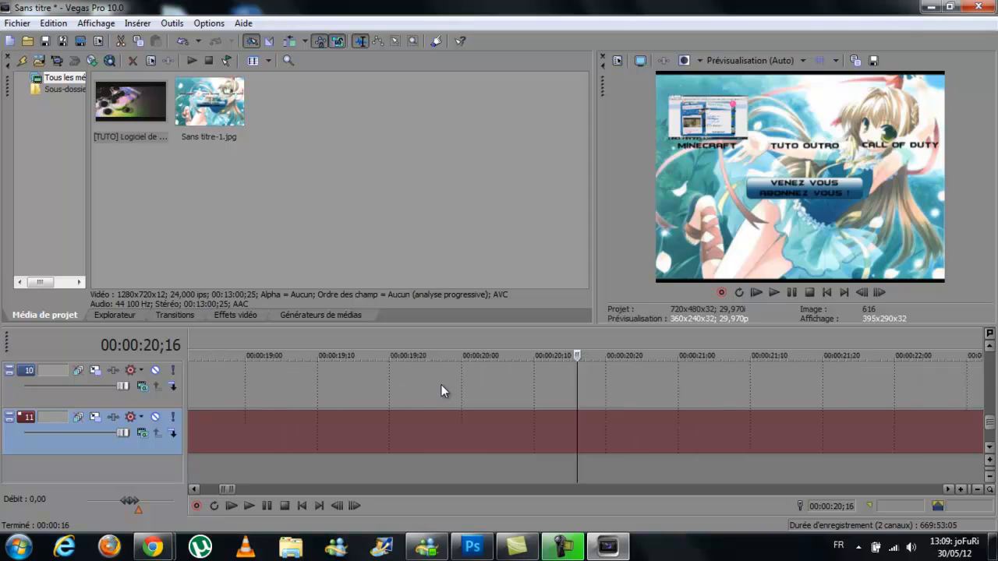
pyautogui.scroll(1, 441, 391)
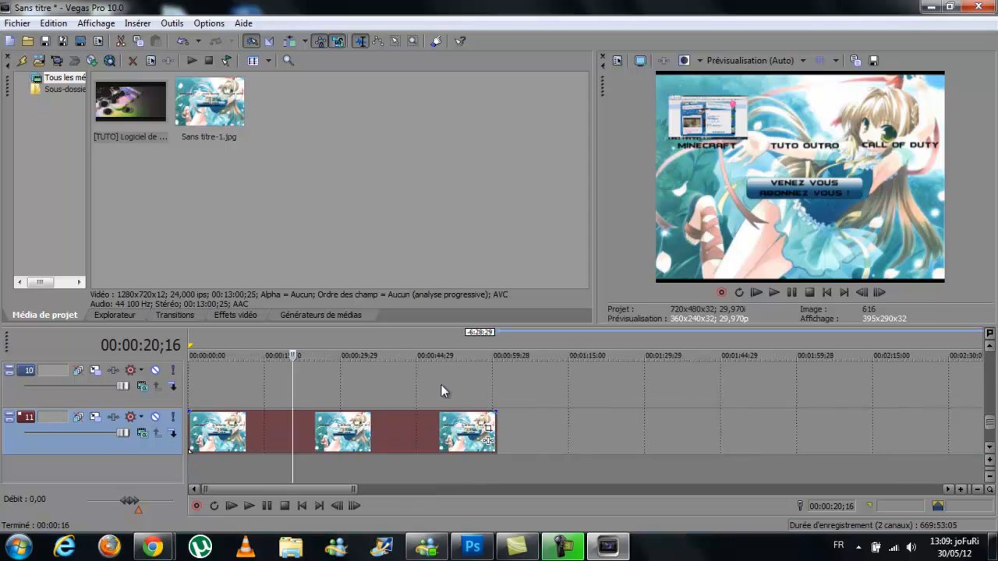
pyautogui.scroll(3, 441, 385)
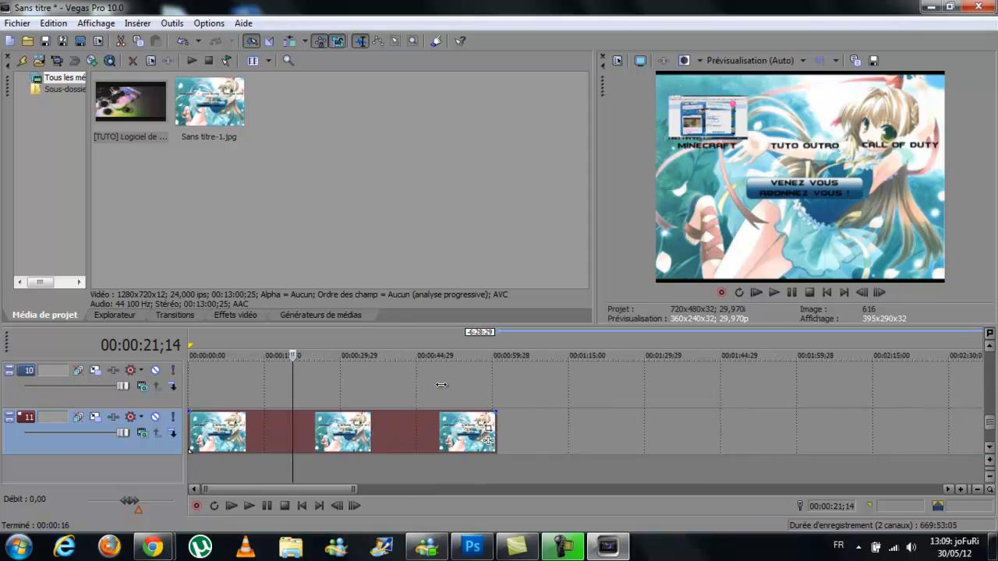
pyautogui.scroll(-4, 441, 385)
pyautogui.scroll(-4, 441, 385)
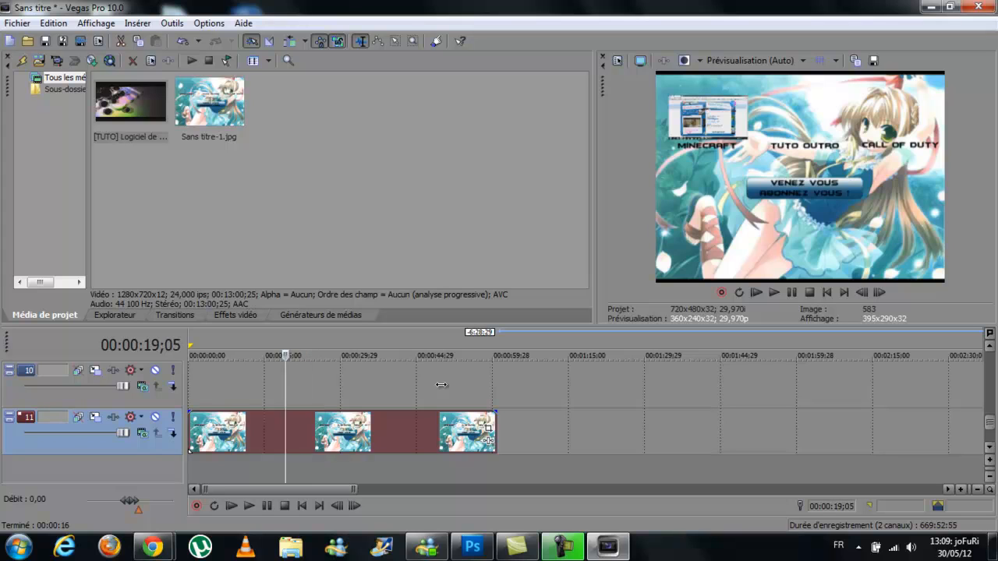
pyautogui.scroll(-2, 442, 385)
pyautogui.scroll(1, 441, 385)
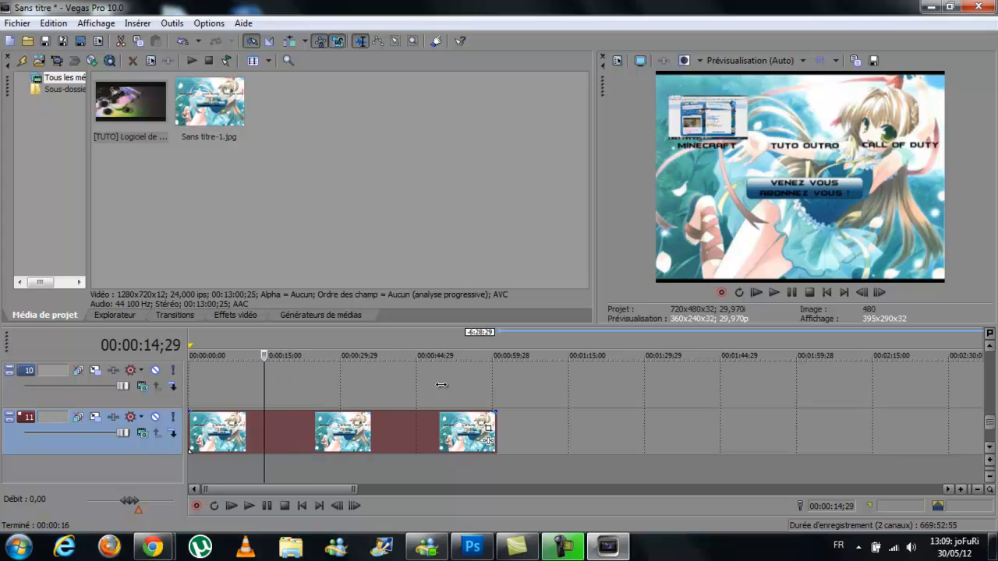
pyautogui.scroll(1, 441, 385)
pyautogui.click(441, 385)
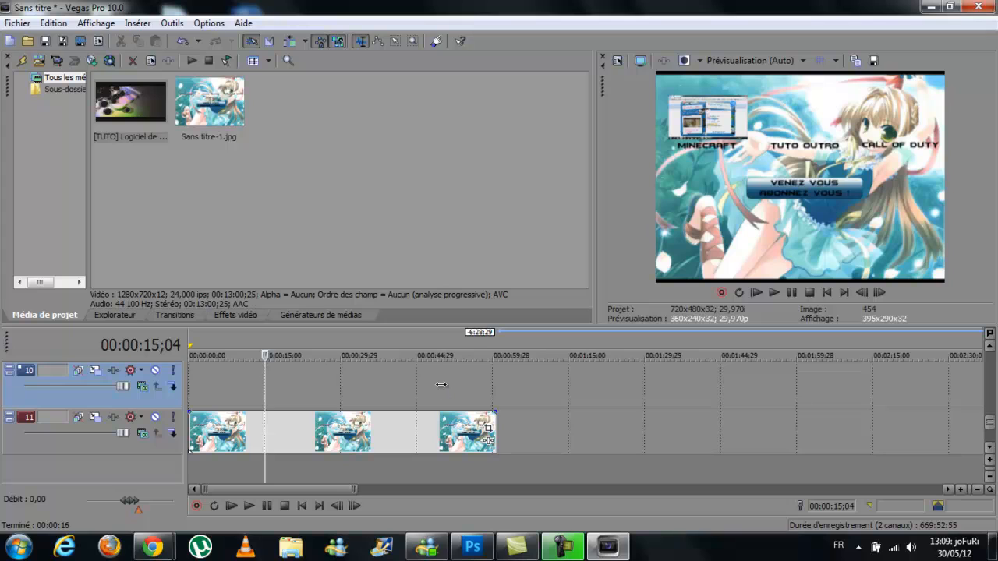
pyautogui.scroll(-1, 442, 385)
pyautogui.scroll(1, 441, 385)
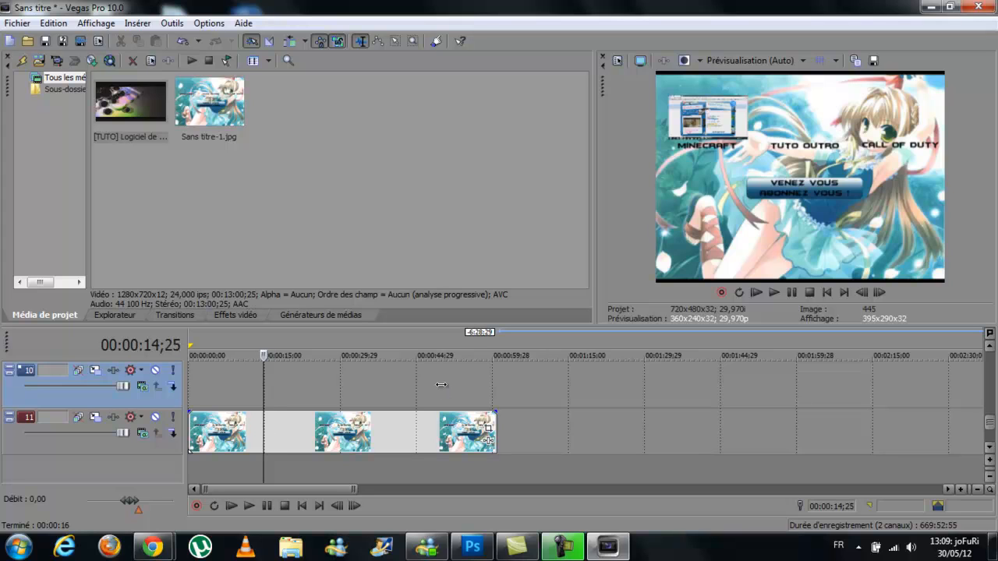
pyautogui.scroll(-1, 442, 385)
pyautogui.scroll(1, 441, 385)
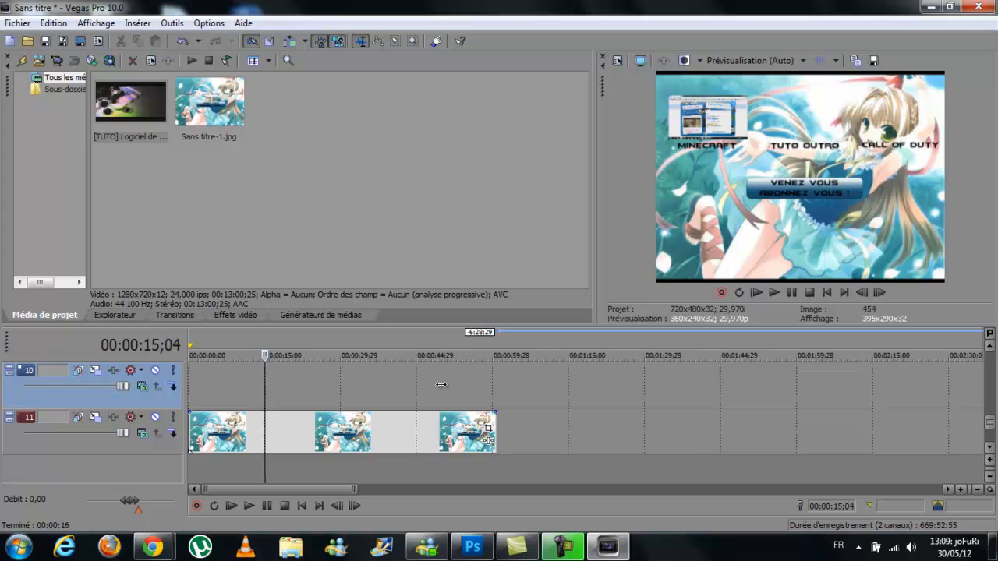
pyautogui.scroll(-1, 441, 385)
pyautogui.scroll(1, 441, 385)
pyautogui.moveTo(495, 431); pyautogui.dragTo(264, 431)
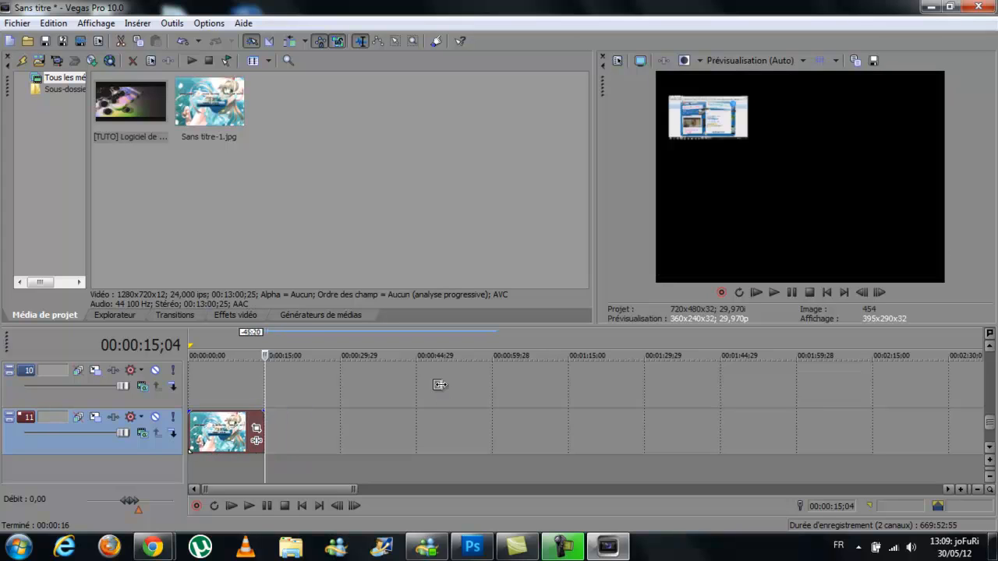
# - Try to shorten the end screen image on track 11 to about 10 seconds and undo that trim
pyautogui.moveTo(257, 432); pyautogui.dragTo(240, 431)
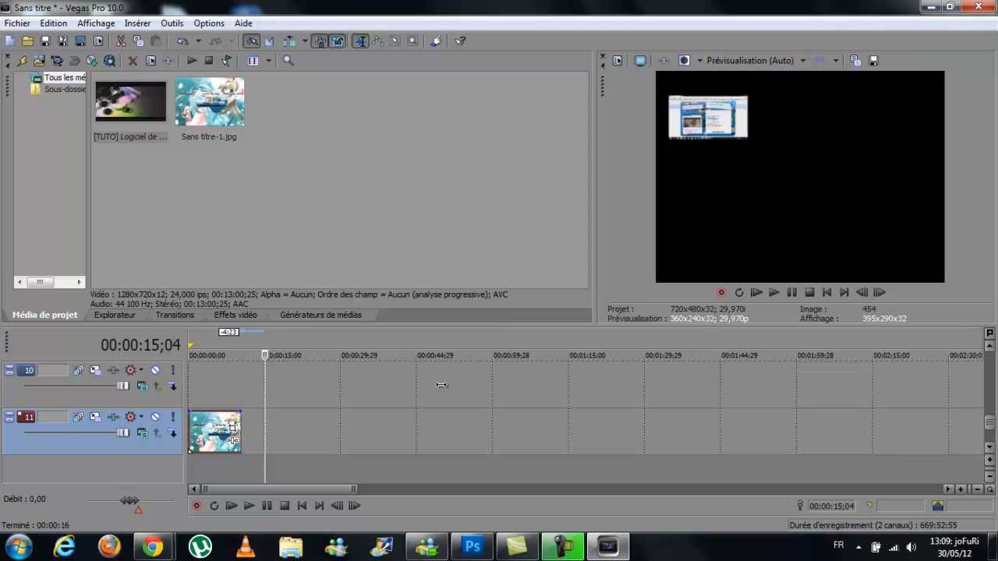
pyautogui.press('Left')
pyautogui.press('Left')
pyautogui.press('Left')
pyautogui.press('Left')
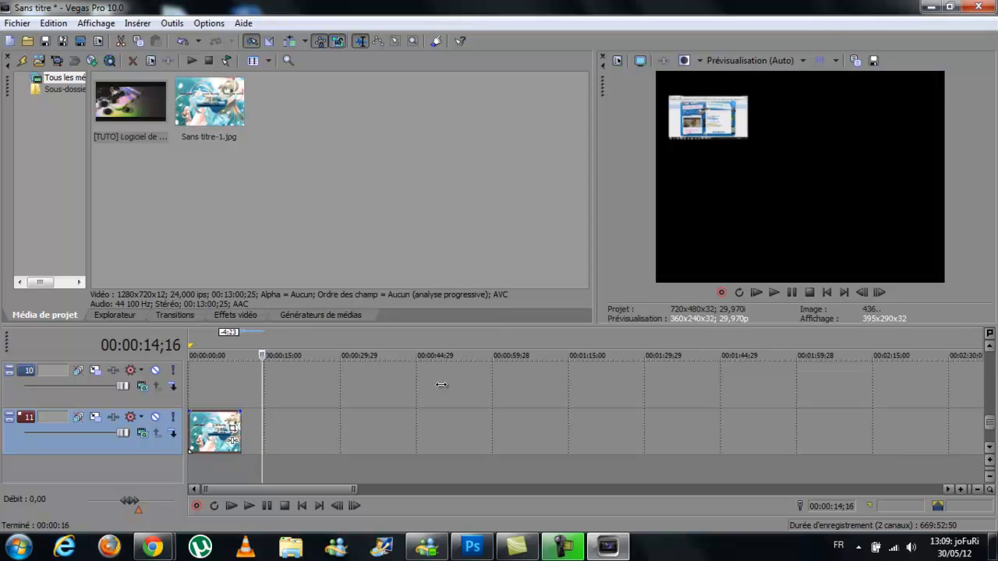
pyautogui.press('Right')
pyautogui.press('Right')
pyautogui.press('Right')
pyautogui.press('Right')
pyautogui.press('Right')
pyautogui.press('Right')
pyautogui.press('Right')
pyautogui.press('Right')
pyautogui.press('Right')
pyautogui.press('Right')
pyautogui.press('Right')
pyautogui.press('Right')
pyautogui.press('Right')
pyautogui.press('Right')
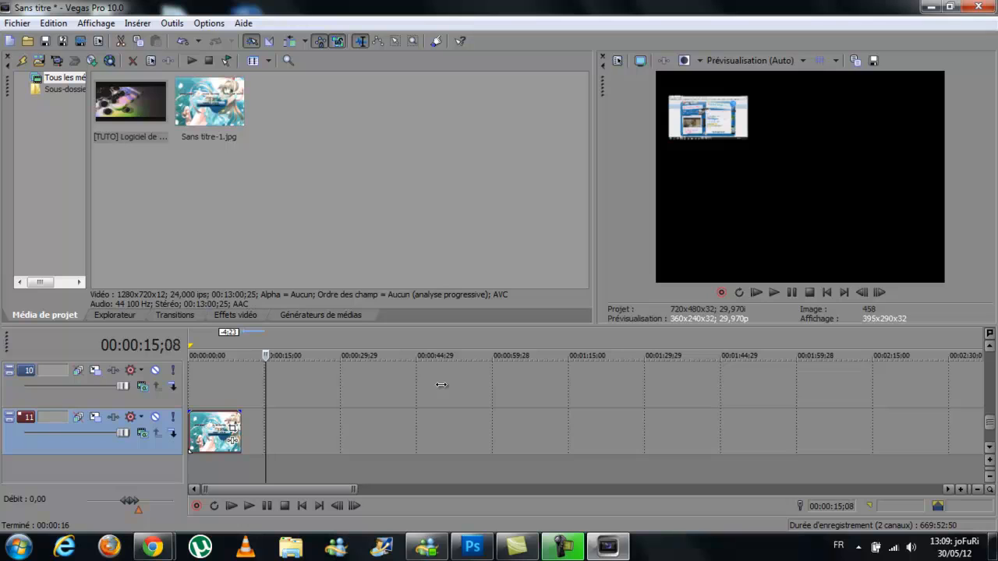
pyautogui.press('Left')
pyautogui.press('Left')
pyautogui.press('Left')
pyautogui.press('Left')
pyautogui.press('Left')
pyautogui.press('Right')
pyautogui.press('Right')
pyautogui.press('Right')
pyautogui.press('Right')
pyautogui.press('Right')
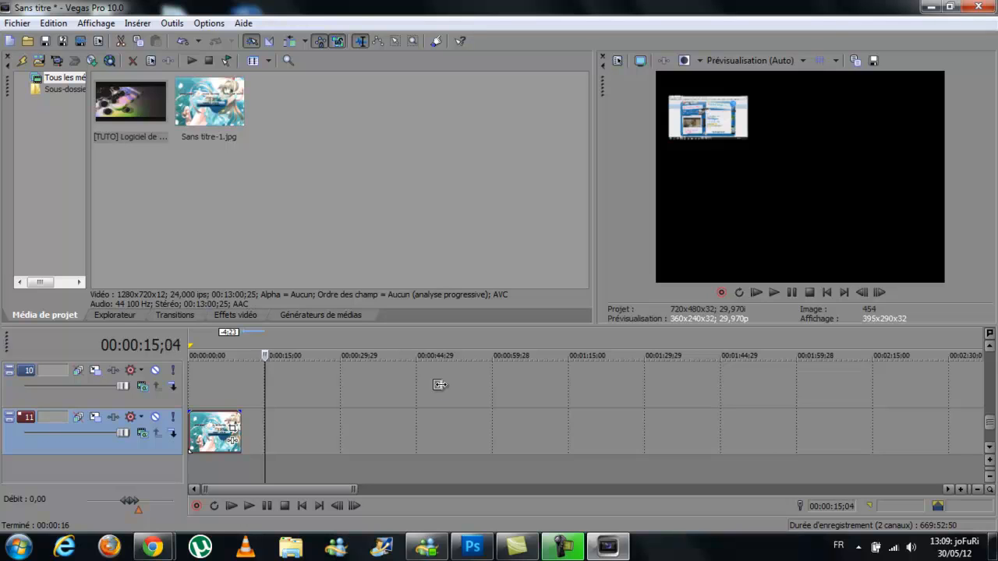
pyautogui.hotkey('ctrl', 'z')
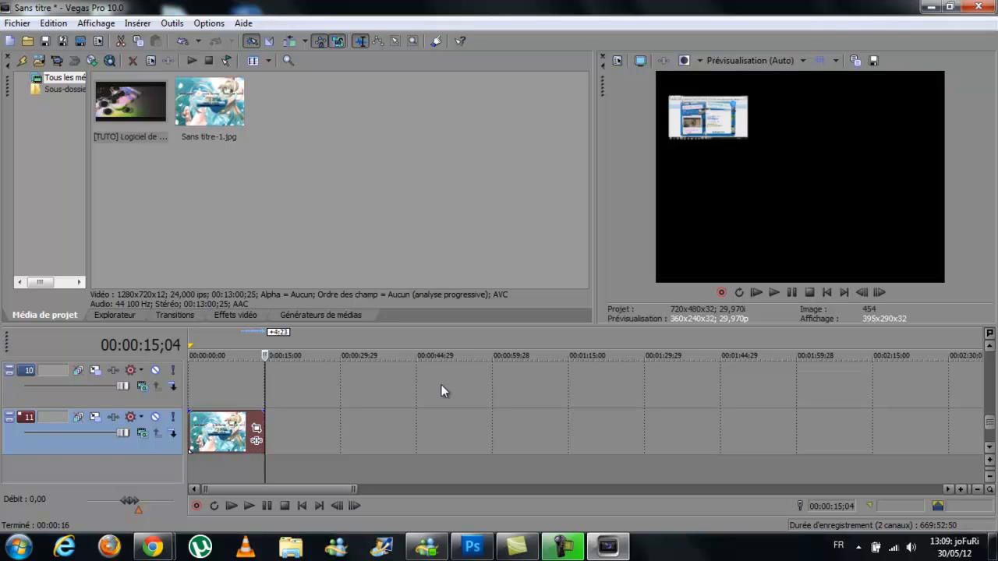
# - Trim the end of the track 1 video to the playhead at 00:00:15;04, matching the end screen image's length
pyautogui.scroll(10, 441, 391)
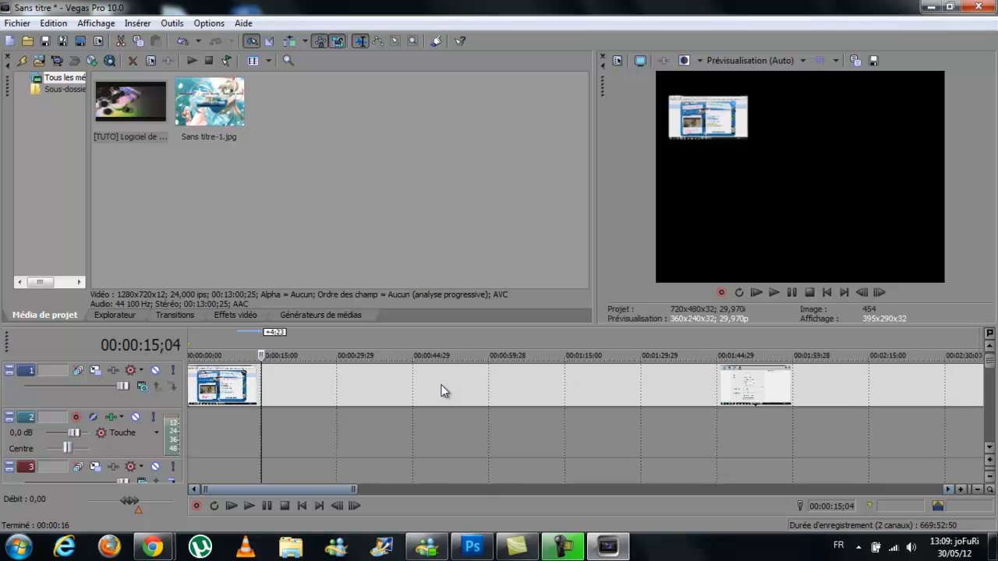
pyautogui.hscroll(10, 442, 390)
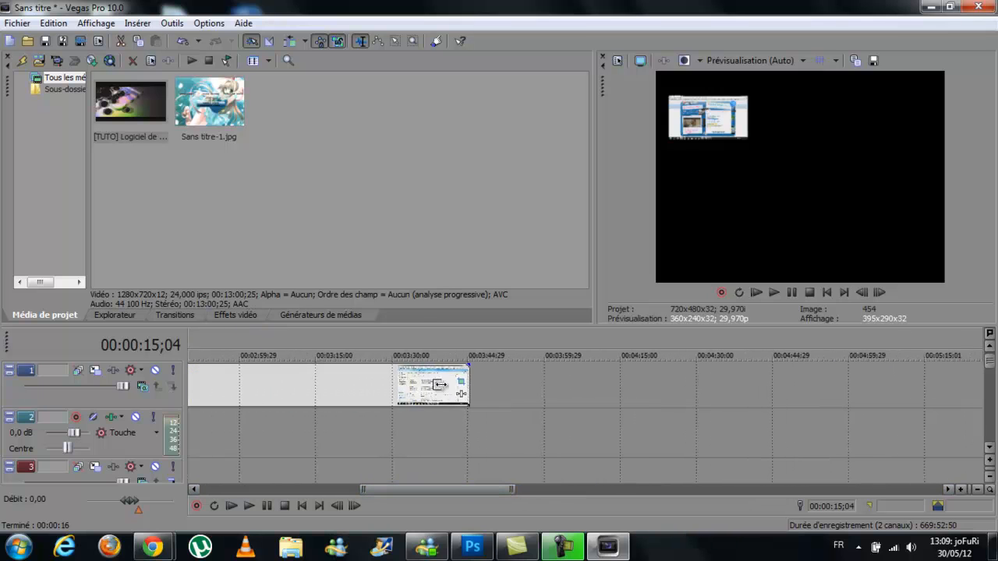
pyautogui.doubleClick(441, 389)
pyautogui.press('Delete')
pyautogui.hscroll(-10, 439, 385)
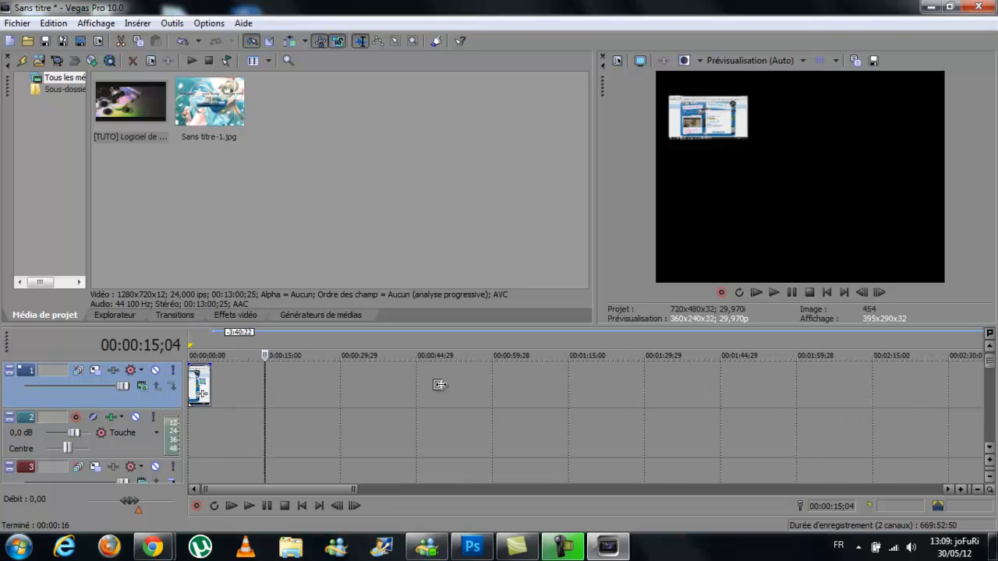
pyautogui.moveTo(207, 393); pyautogui.dragTo(262, 393)
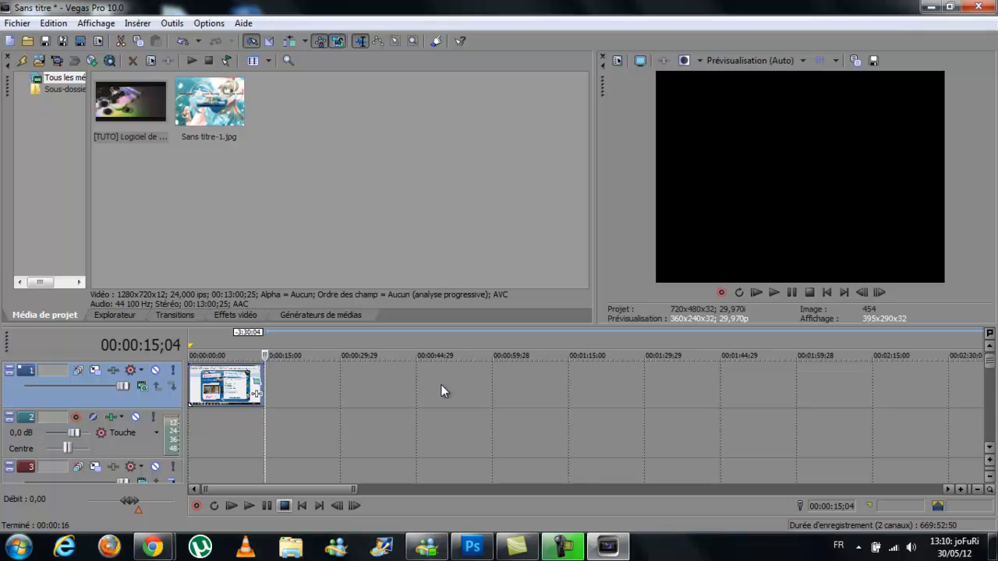
# - Play the end screen from the beginning to check it, pausing at 00:00:08;15
pyautogui.click(302, 506)
pyautogui.click(249, 506)
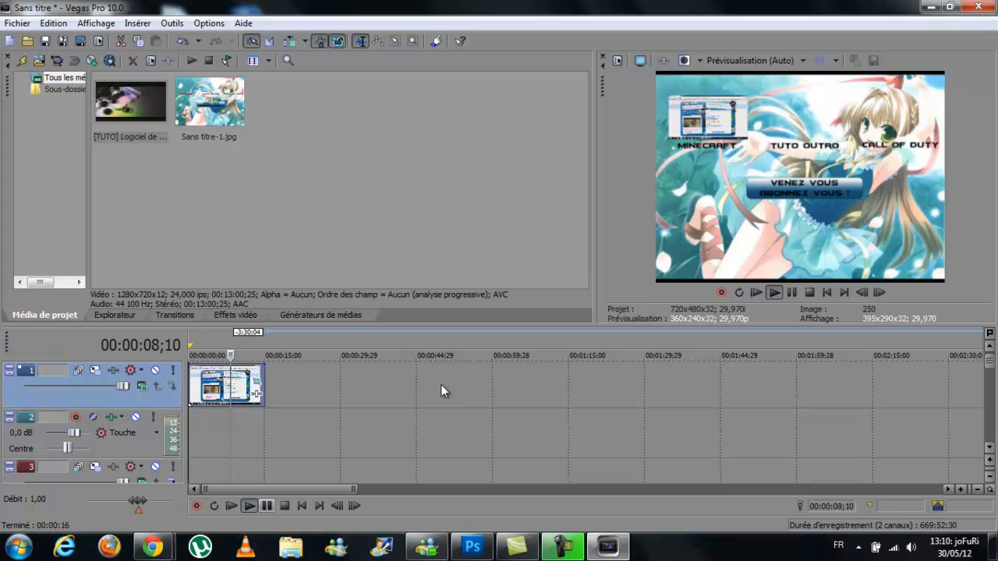
pyautogui.press('Return')
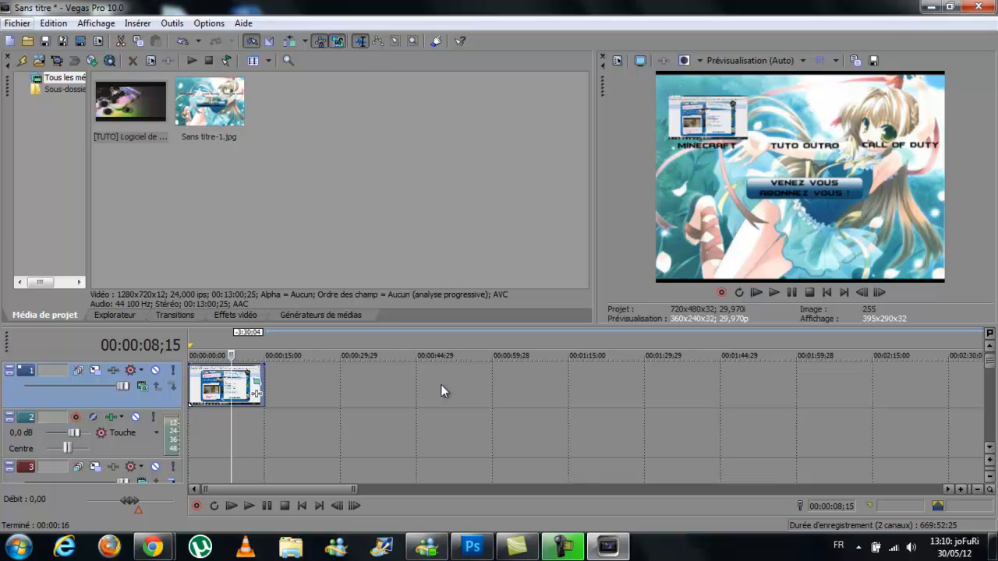
# - Render the project to the desktop as Sans titre in Windows Media Video V11 format with the Vidéo HD 720-24p 5 Mbits/s template
pyautogui.hotkey('alt', 'f')
pyautogui.press('Down')
pyautogui.press('Down')
pyautogui.press('Down')
pyautogui.press('Down')
pyautogui.press('Down')
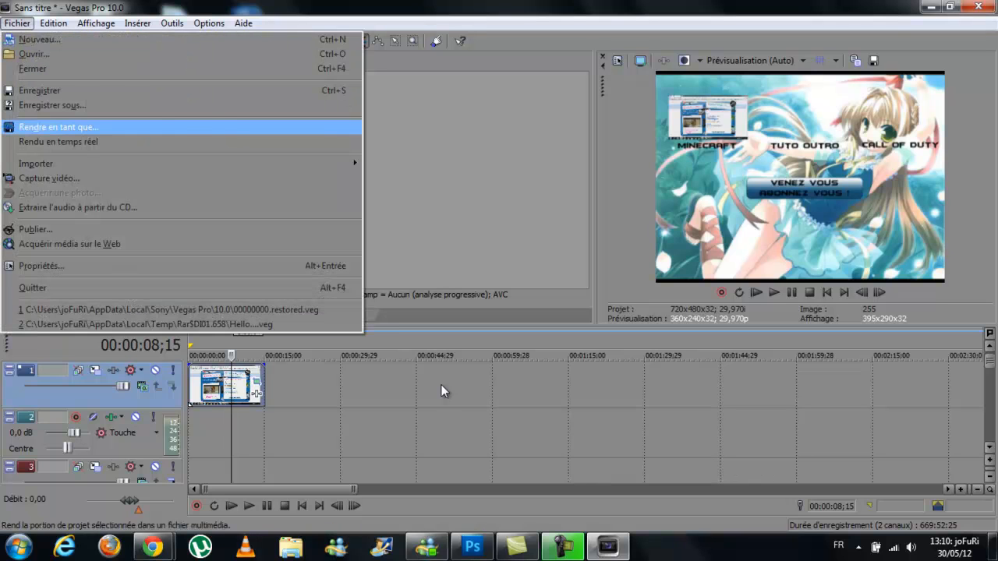
pyautogui.press('Return')
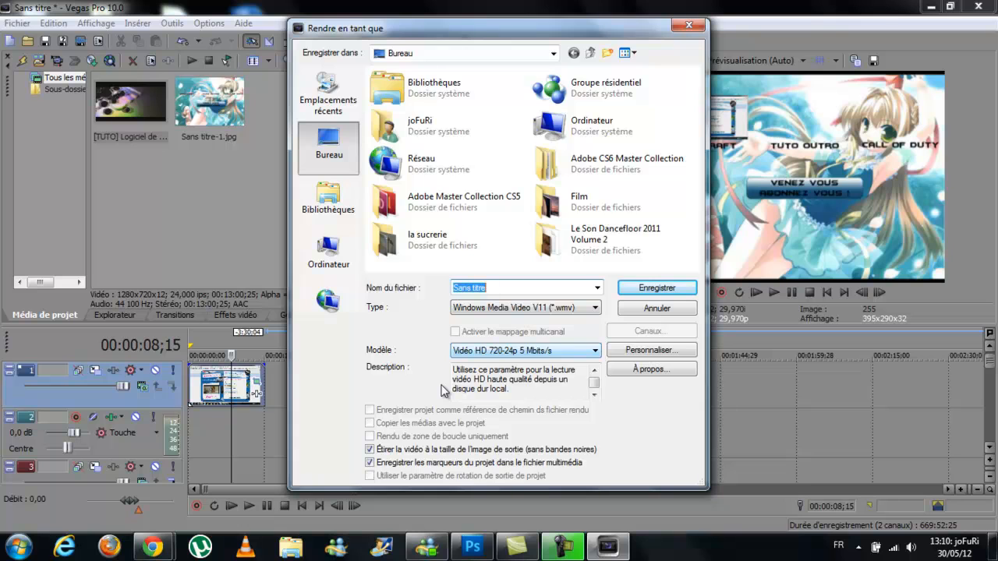
pyautogui.hotkey('alt', 'Down')
pyautogui.press('Escape')
pyautogui.hotkey('alt', 'Down')
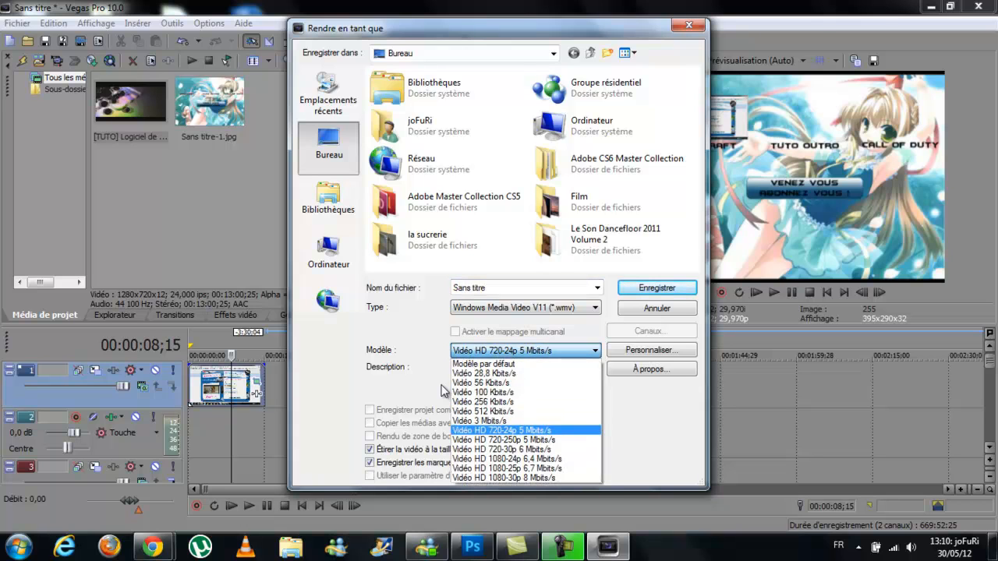
pyautogui.press('Return')
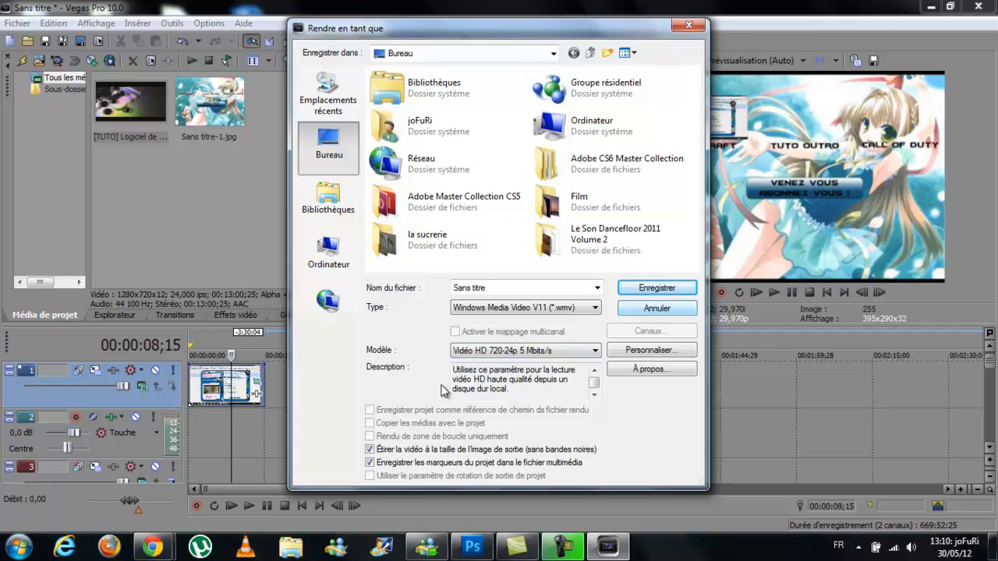
pyautogui.press('Return')
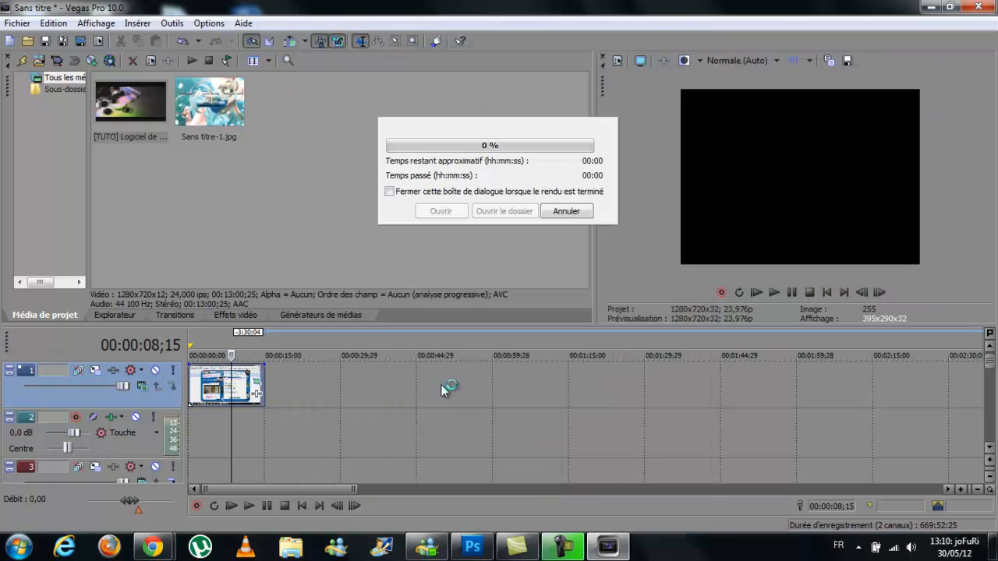
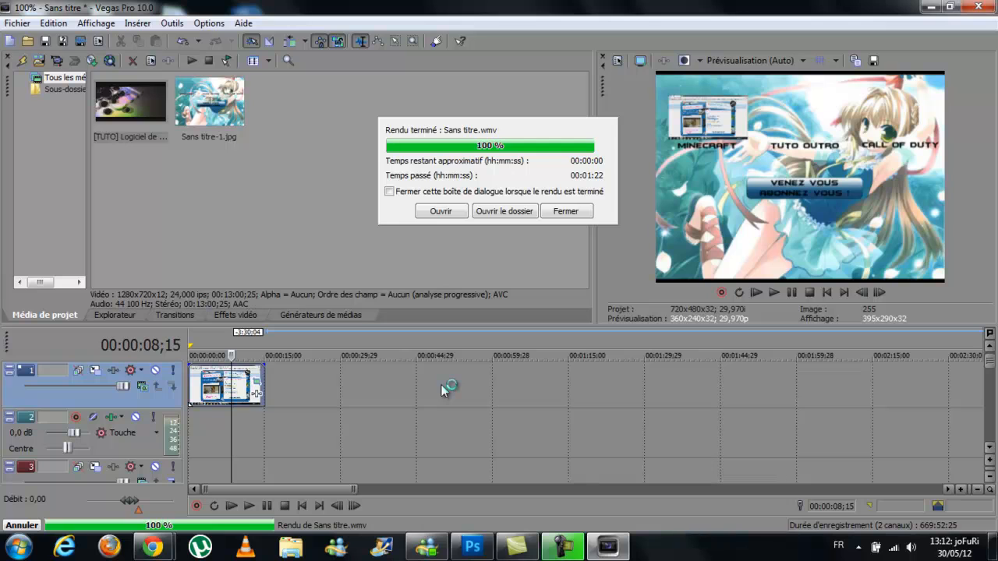
# - Dismiss the finished render dialog and close Vegas Pro without saving the project
pyautogui.press('Return')
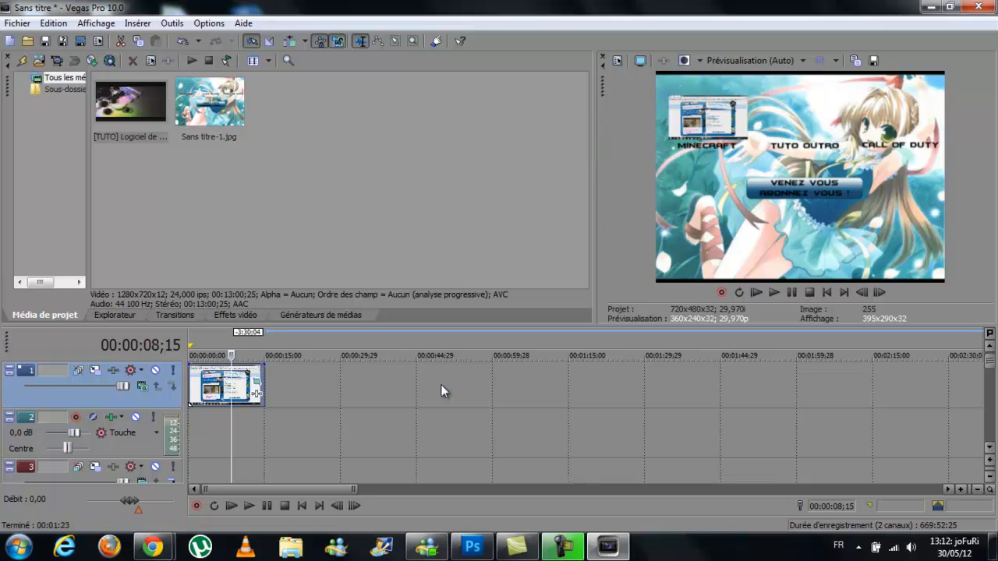
pyautogui.scroll(-4, 442, 390)
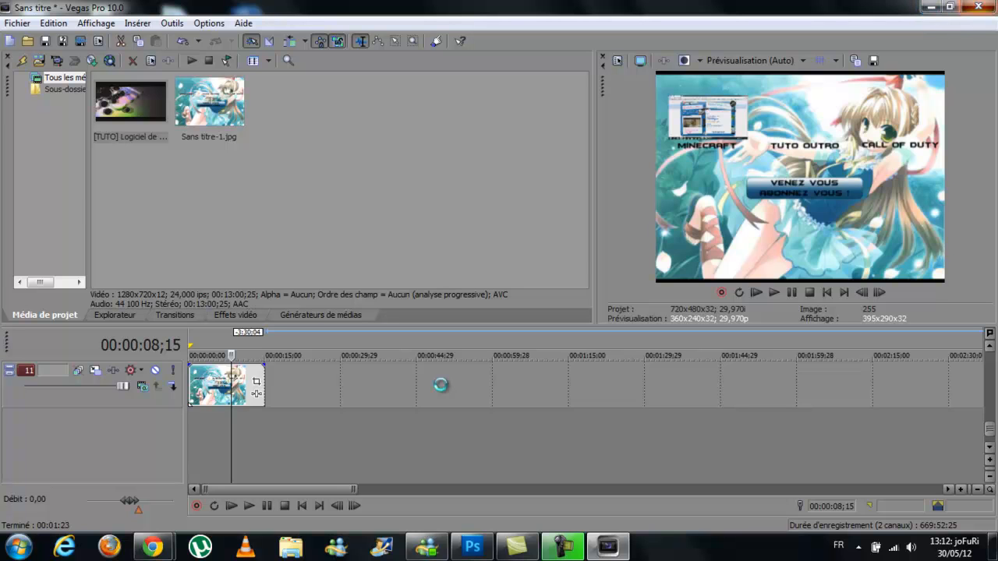
pyautogui.hotkey('alt', 'F4')
pyautogui.press('n')
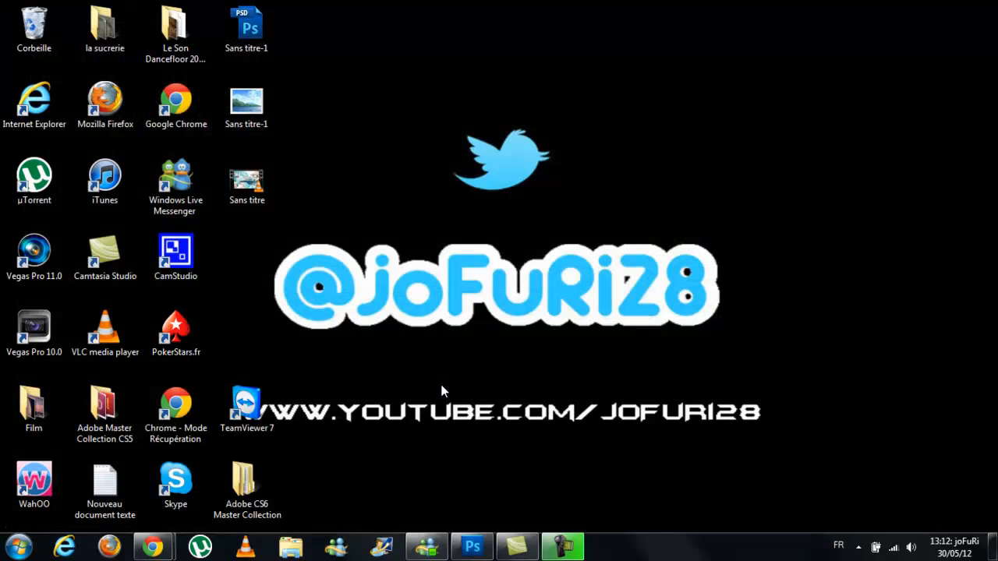
# - Switch to Chrome, open the bookmarked YouTube channel in a new tab and go to its video manager
pyautogui.press('super+3')
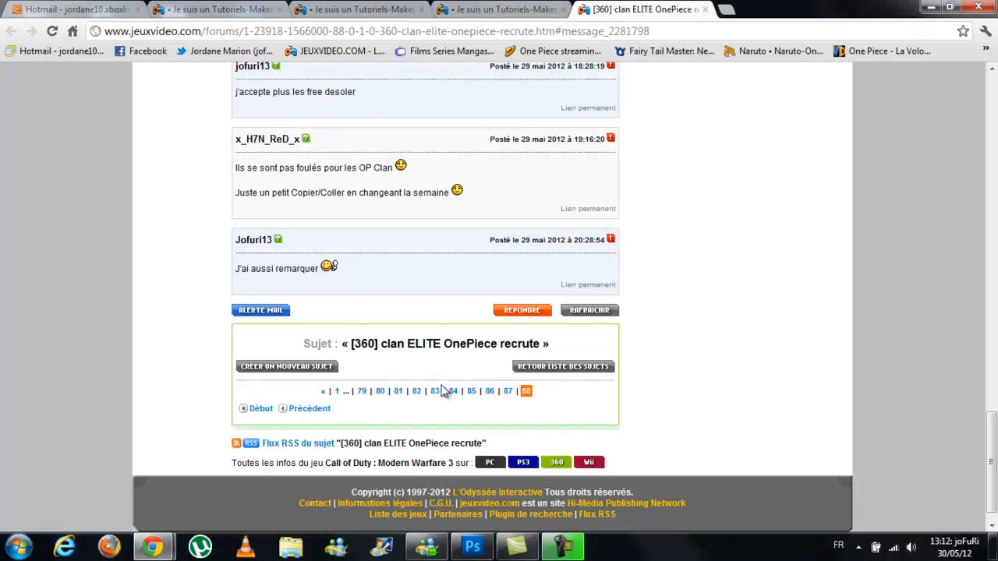
pyautogui.hotkey('ctrl', 't')
pyautogui.click(986, 49)
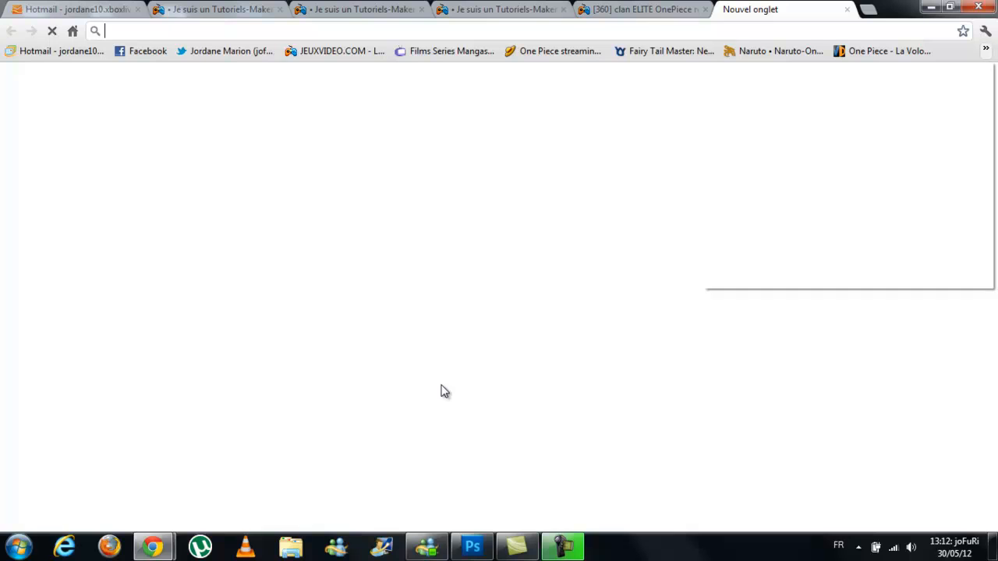
pyautogui.click(767, 69)
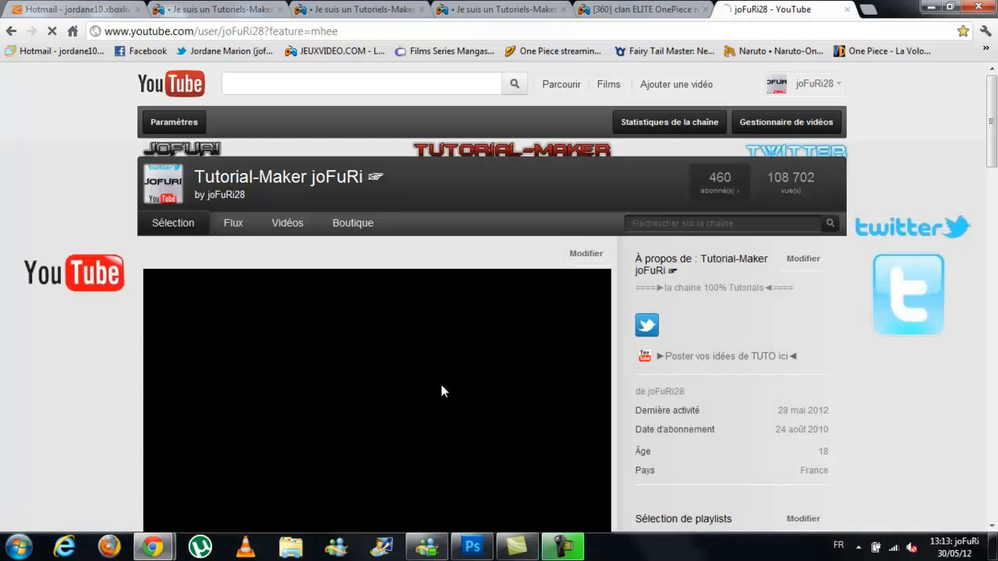
pyautogui.click(814, 83)
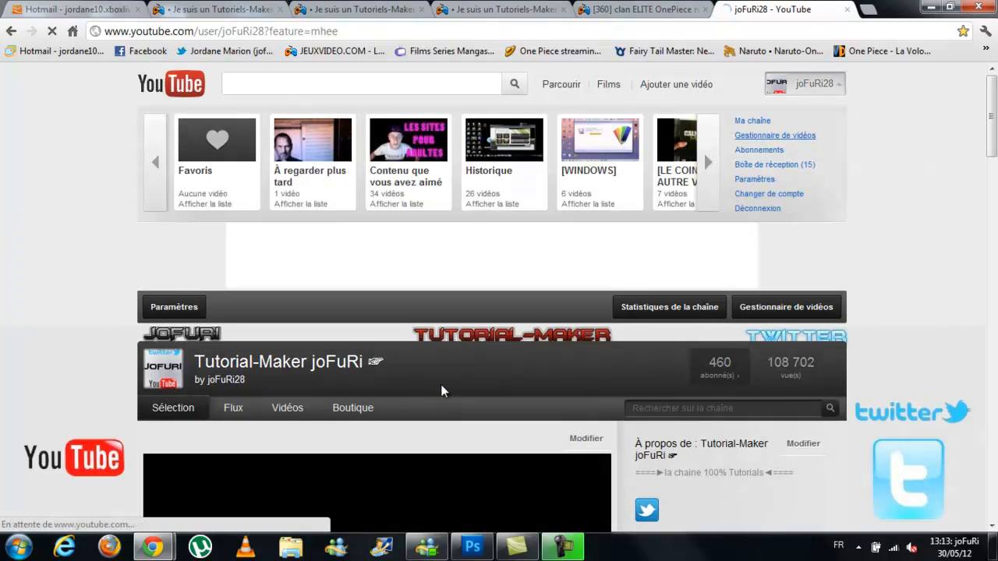
pyautogui.click(775, 135)
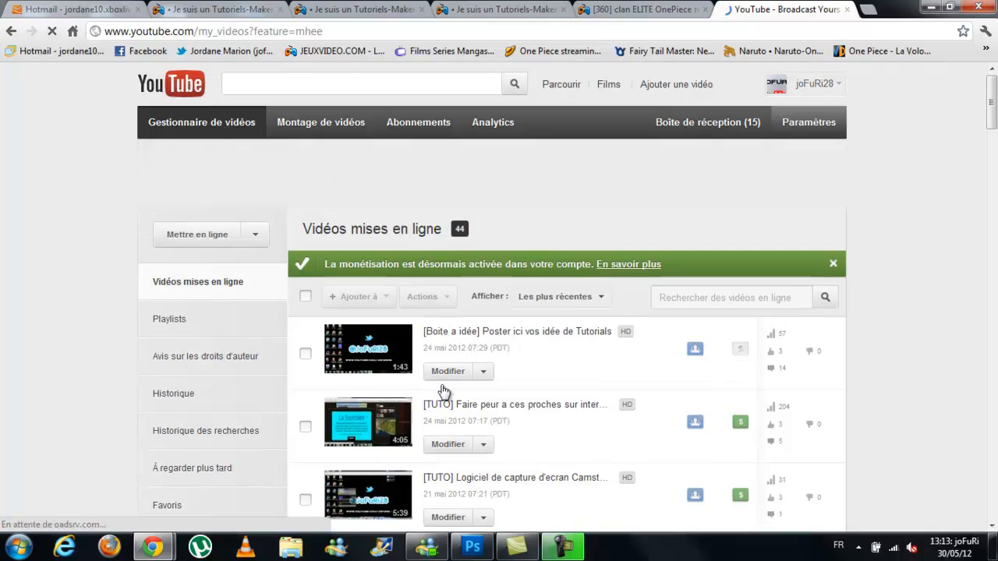
pyautogui.scroll(-1, 442, 389)
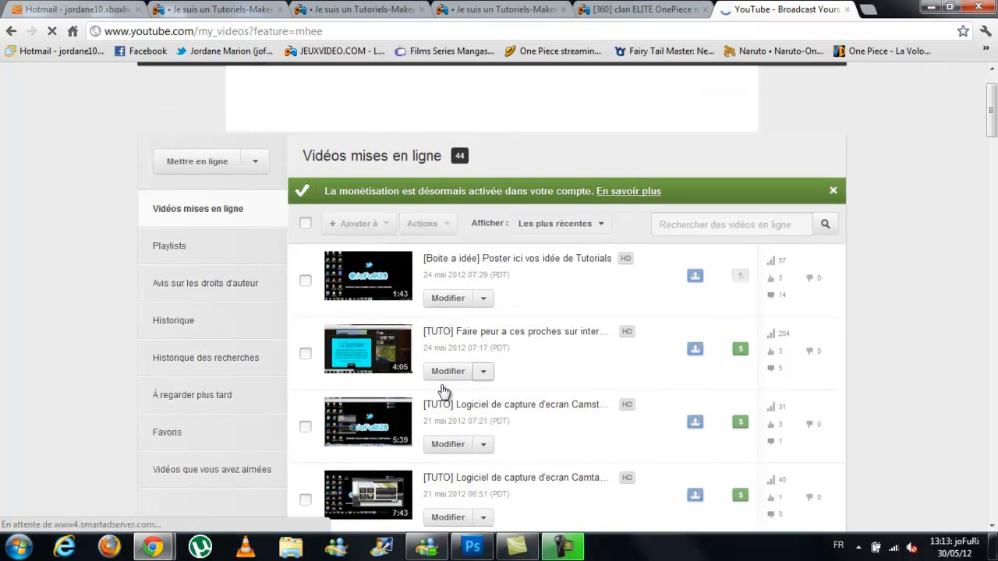
pyautogui.click(442, 390)
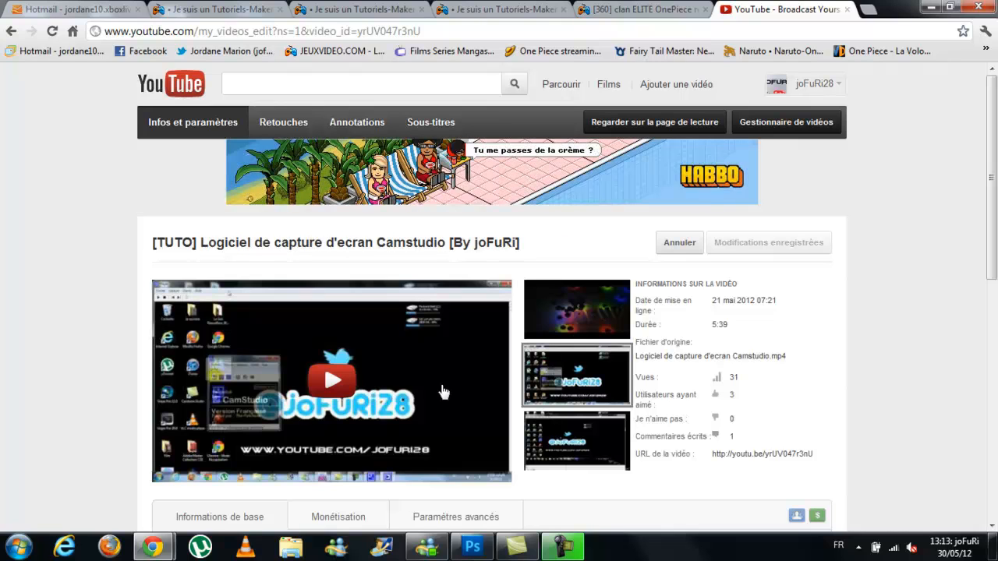
pyautogui.scroll(-5, 442, 391)
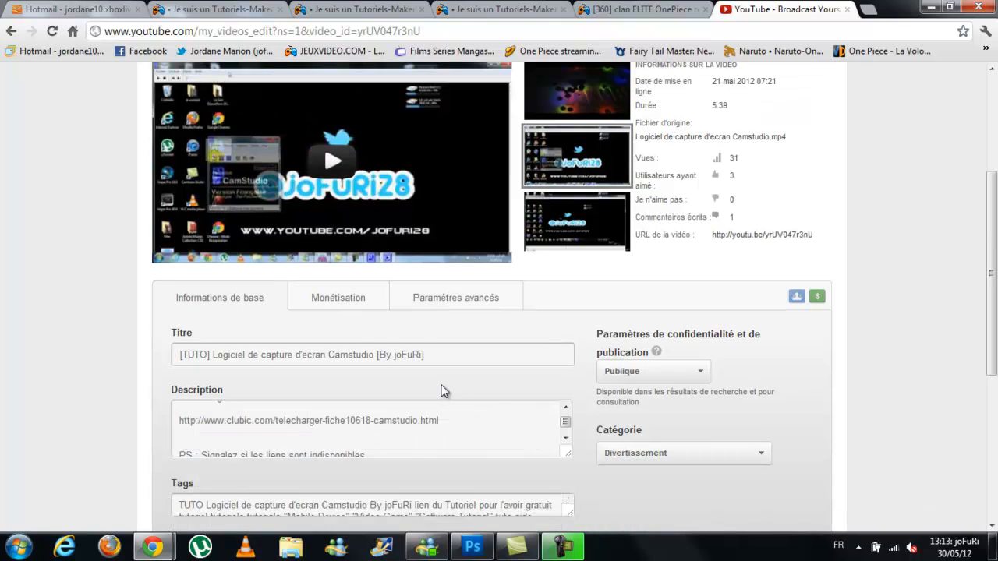
pyautogui.hotkey('alt', 'Left')
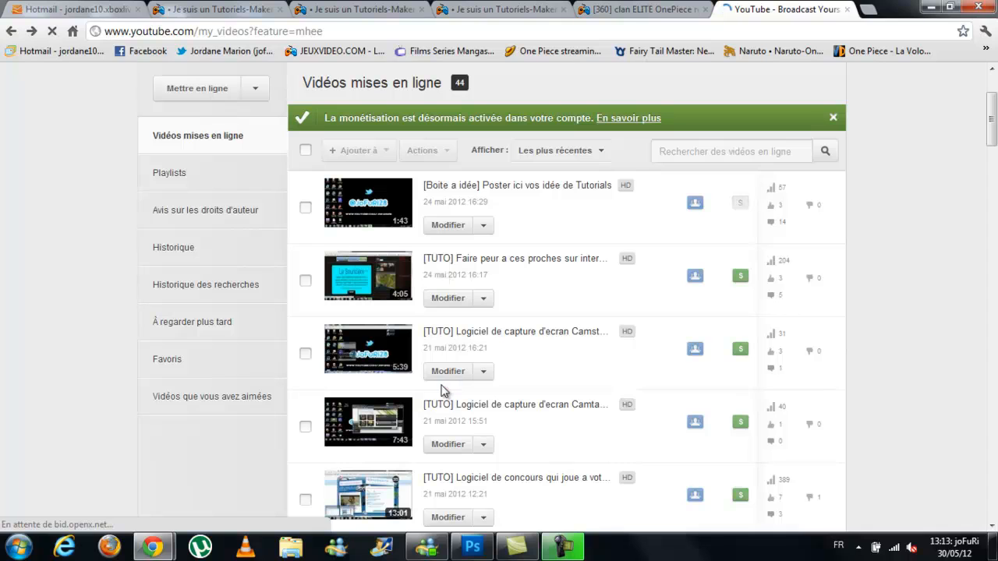
# - Open the annotation editor for the "[TUTO] Logiciel de capture d'ecran Camstudio" video and go to its end screen at 5:24
pyautogui.click(483, 371)
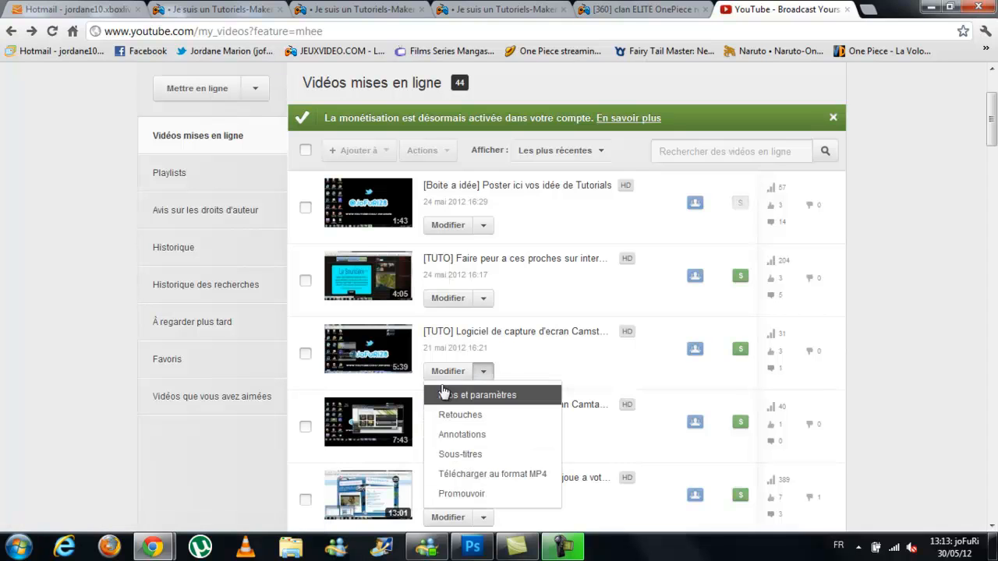
pyautogui.press('Down')
pyautogui.press('Down')
pyautogui.press('Return')
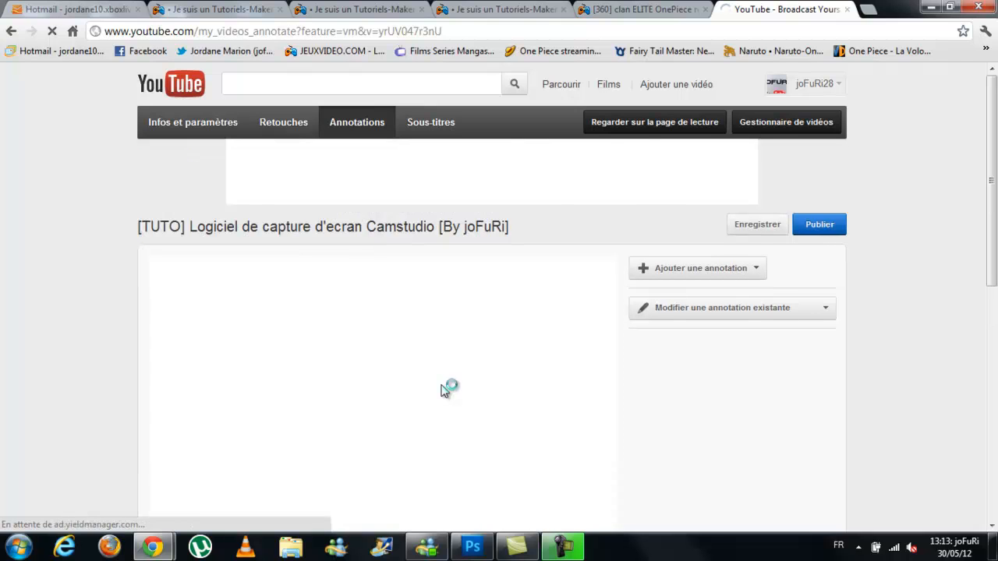
pyautogui.scroll(-4, 442, 391)
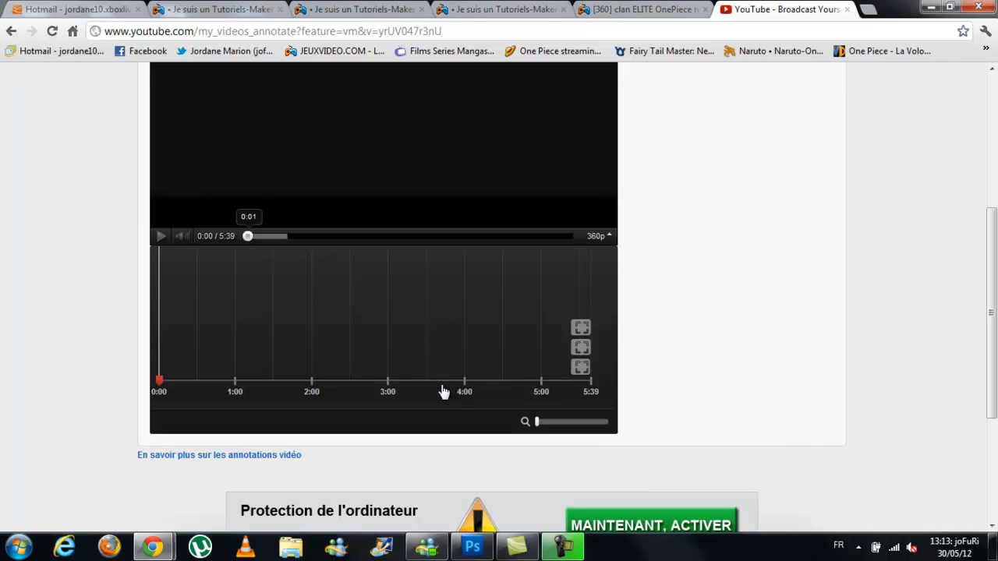
pyautogui.scroll(2, 442, 391)
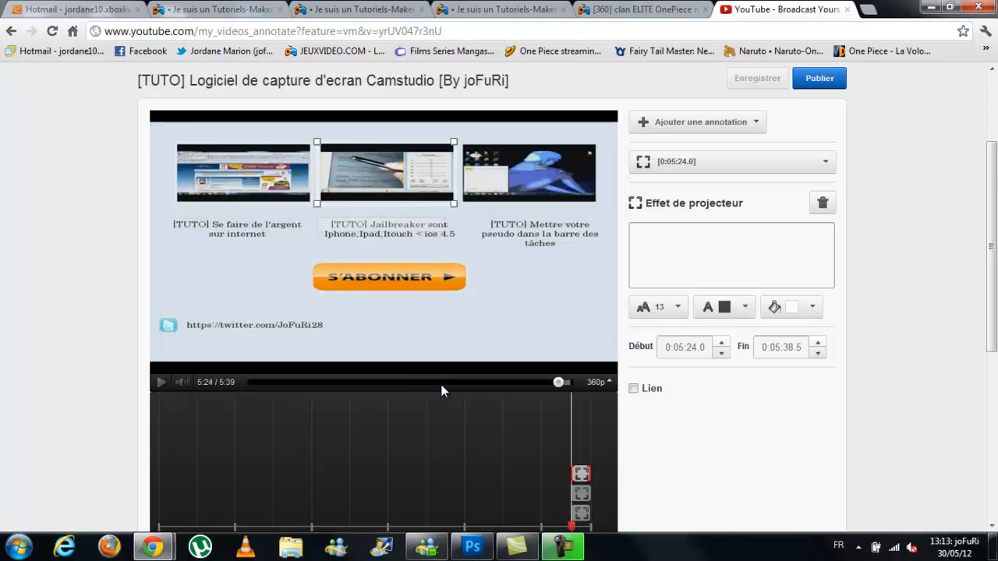
# - Review the three existing spotlight annotations on the end screen and delete all of them
pyautogui.scroll(-1, 441, 391)
pyautogui.press('Tab')
pyautogui.press('Tab')
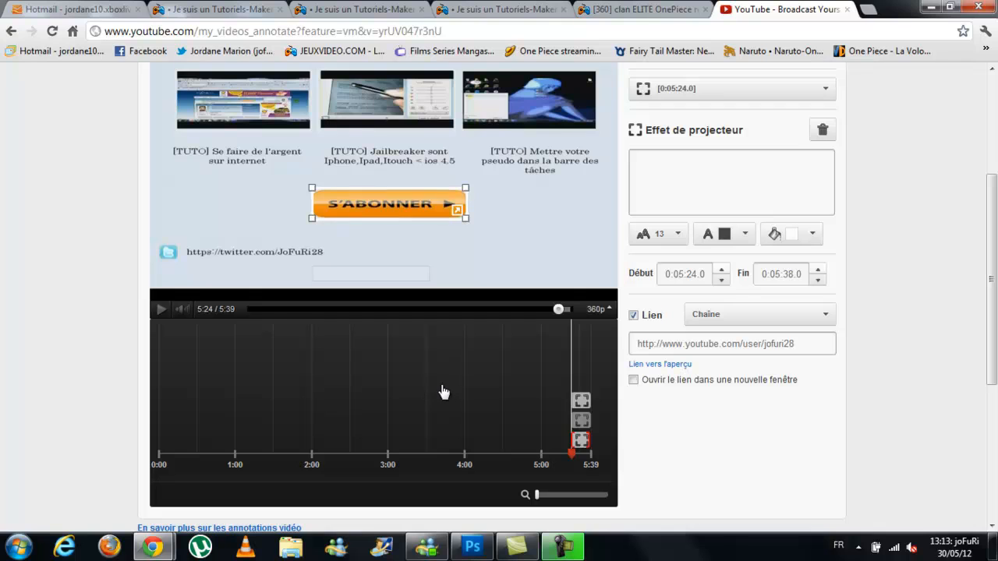
pyautogui.press('Tab')
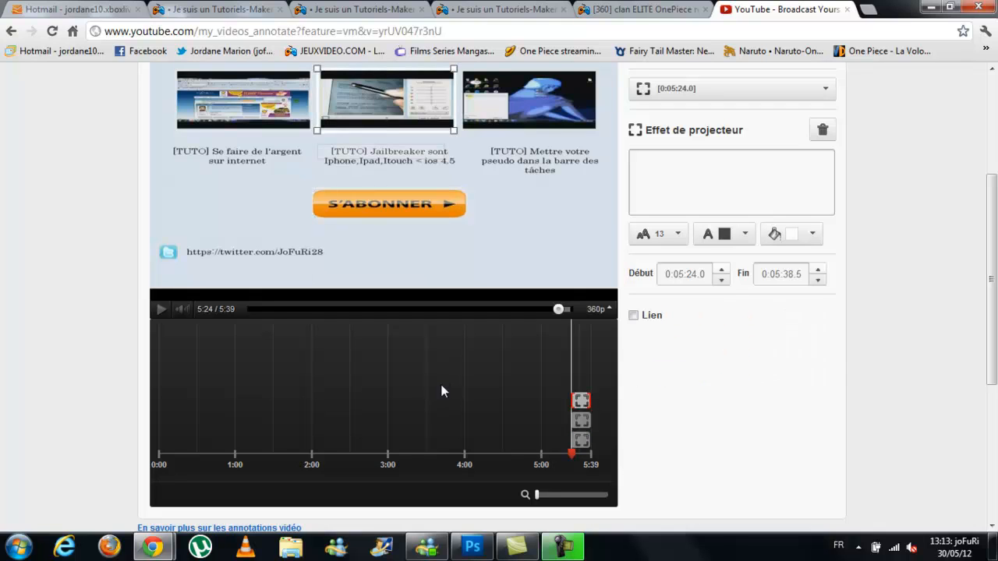
pyautogui.press('Tab')
pyautogui.press('Tab')
pyautogui.press('Delete')
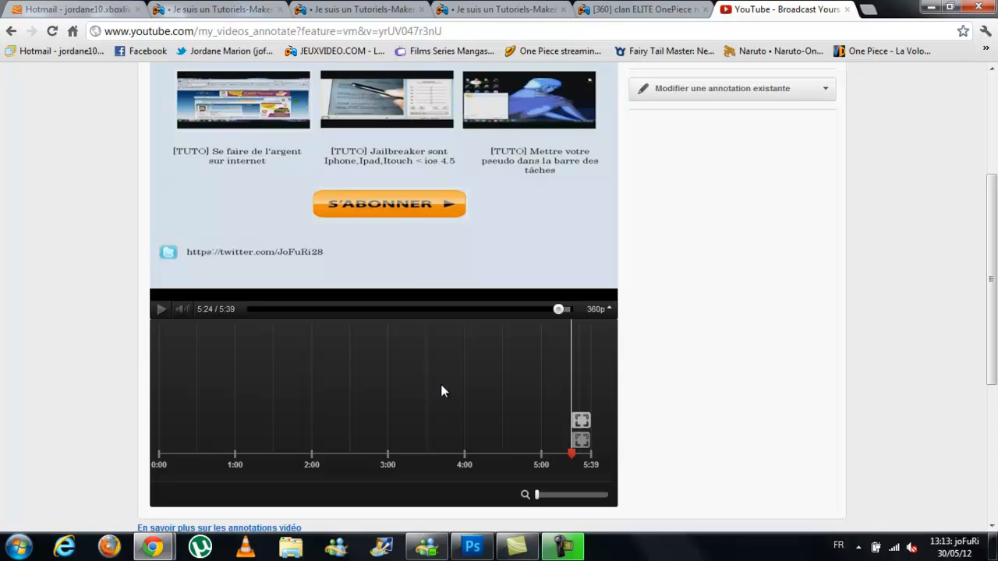
pyautogui.press('Tab')
pyautogui.press('Delete')
pyautogui.press('Tab')
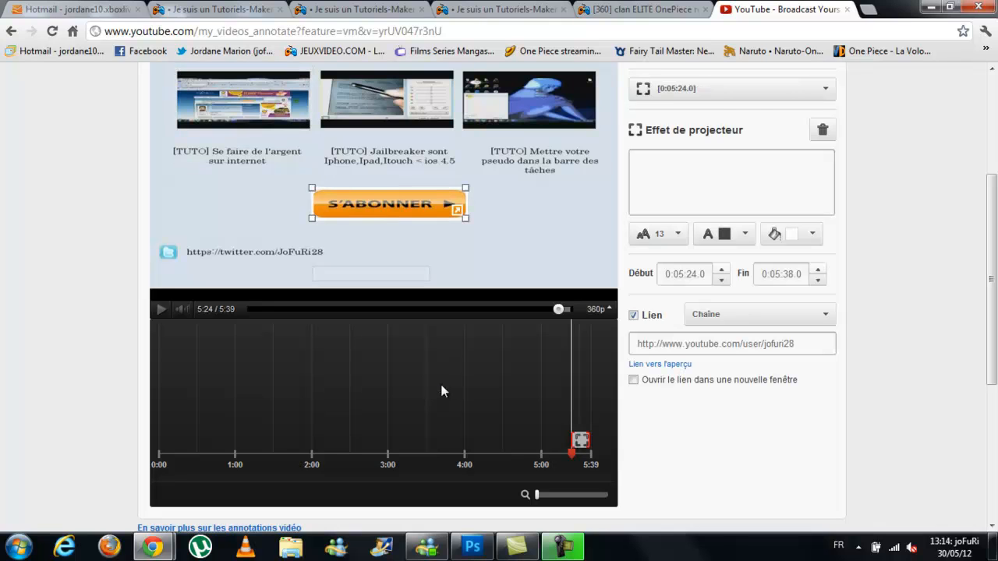
pyautogui.press('Delete')
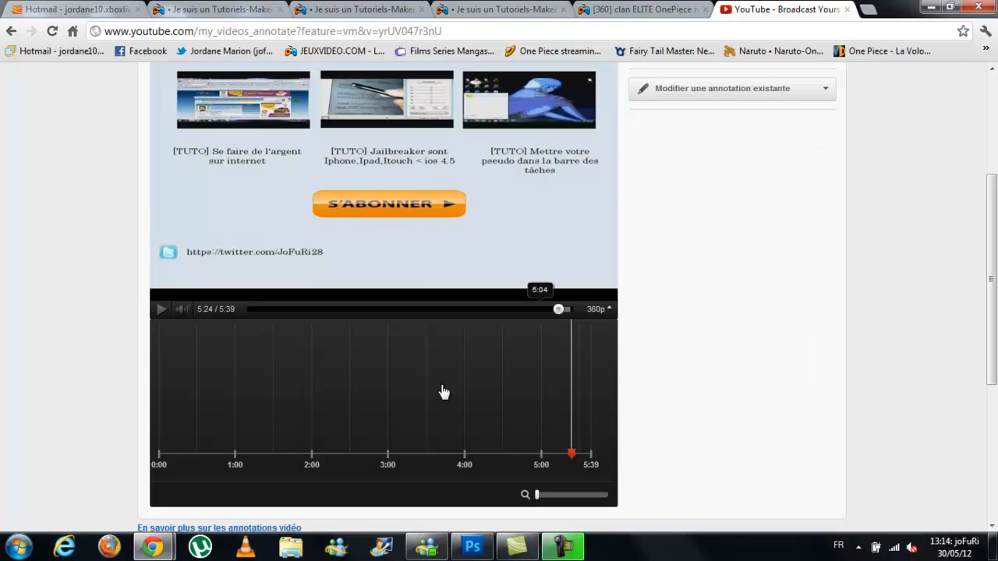
# - Add a spotlight annotation starting at 0:05:24.2 and fit it over the "[TUTO] Se faire de l'argent sur internet" thumbnail
pyautogui.press('Left')
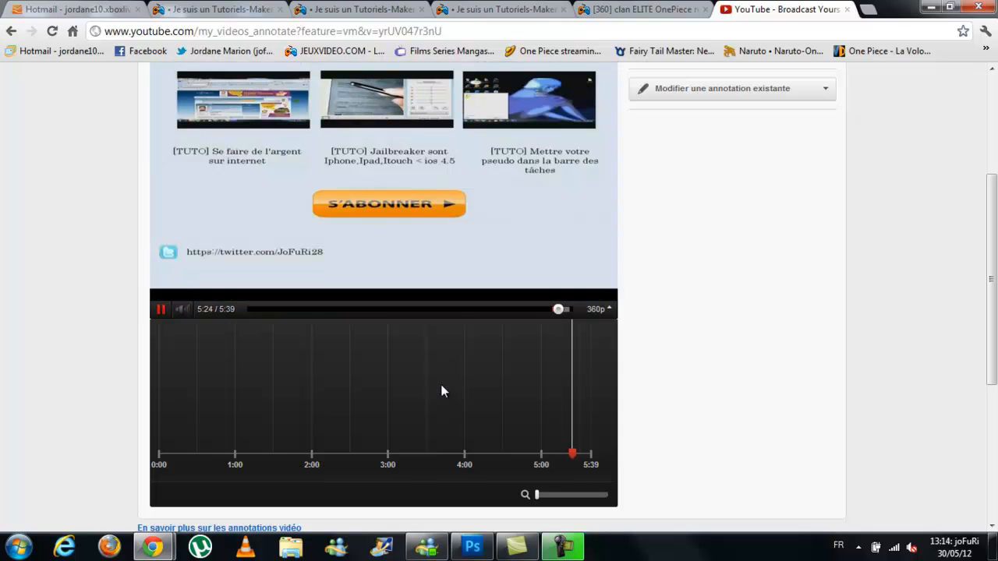
pyautogui.press('space')
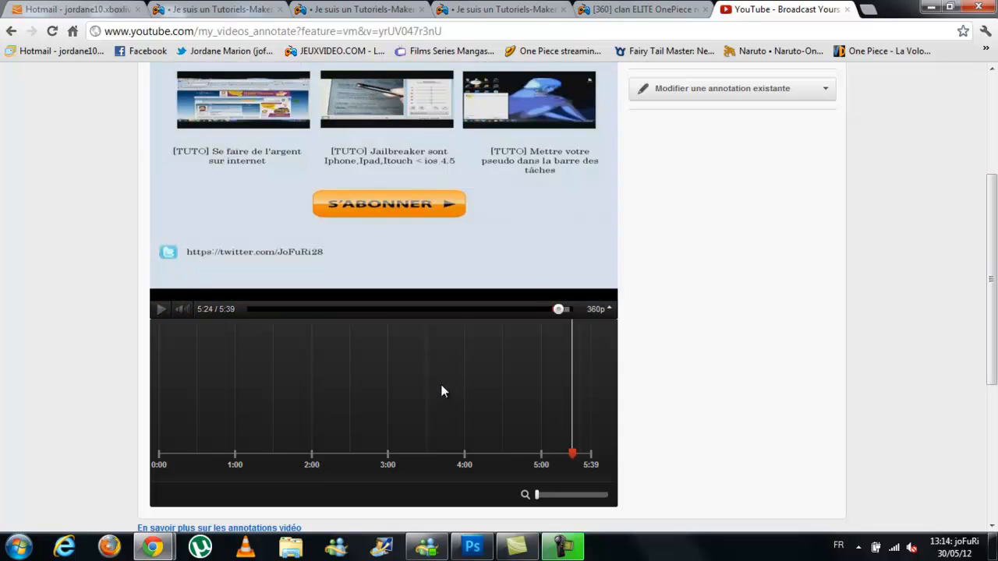
pyautogui.scroll(1, 442, 392)
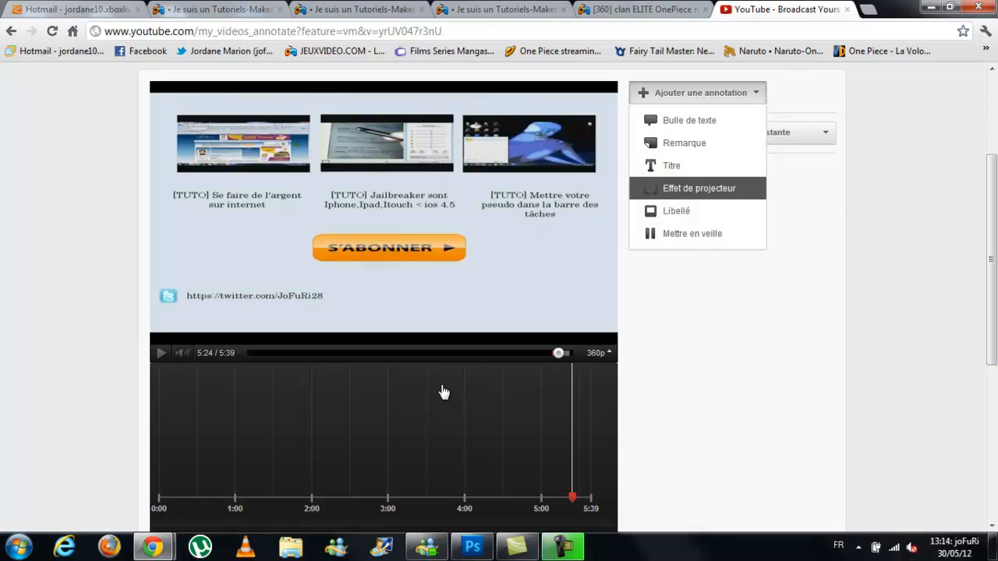
pyautogui.press('Return')
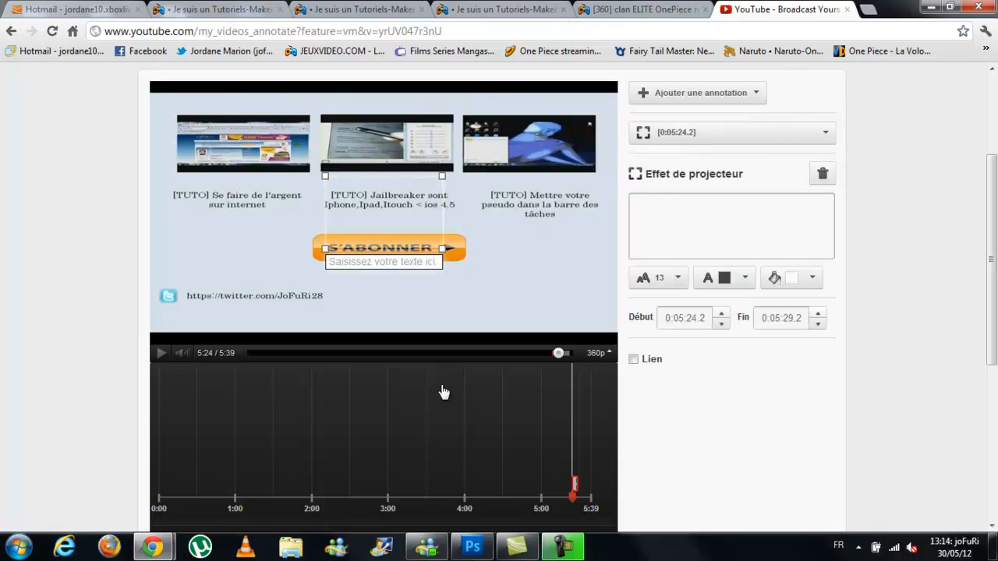
pyautogui.moveTo(383, 212); pyautogui.dragTo(234, 149)
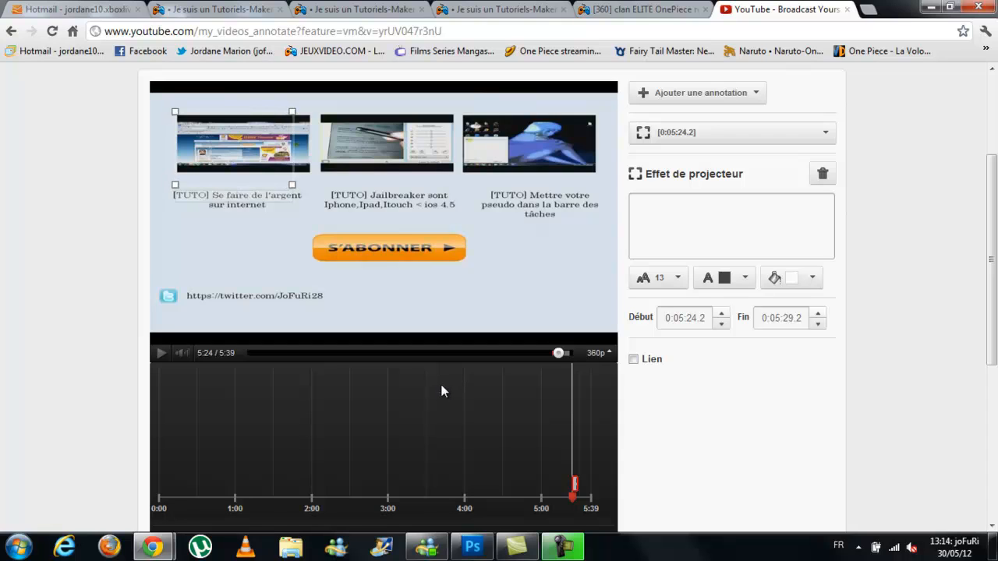
pyautogui.moveTo(292, 185); pyautogui.dragTo(309, 175)
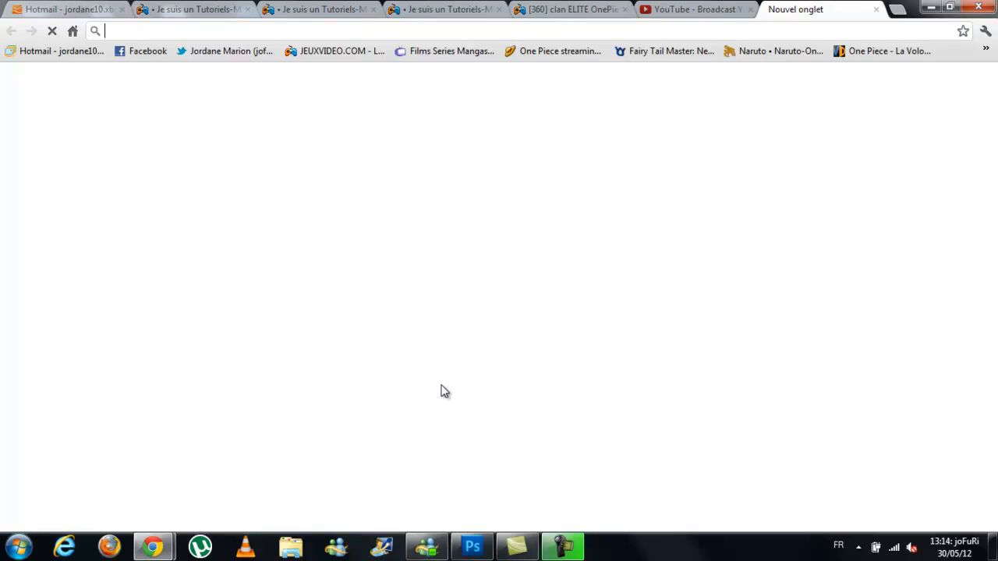
# - Open the bookmarked YouTube channel in the new tab and go to its video manager
pyautogui.press('Return')
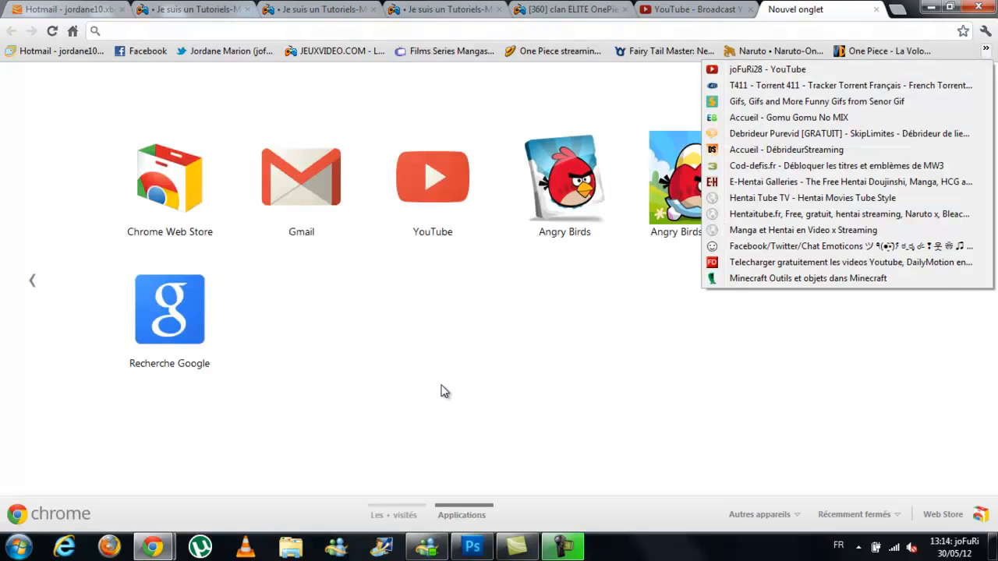
pyautogui.press('Down')
pyautogui.press('Return')
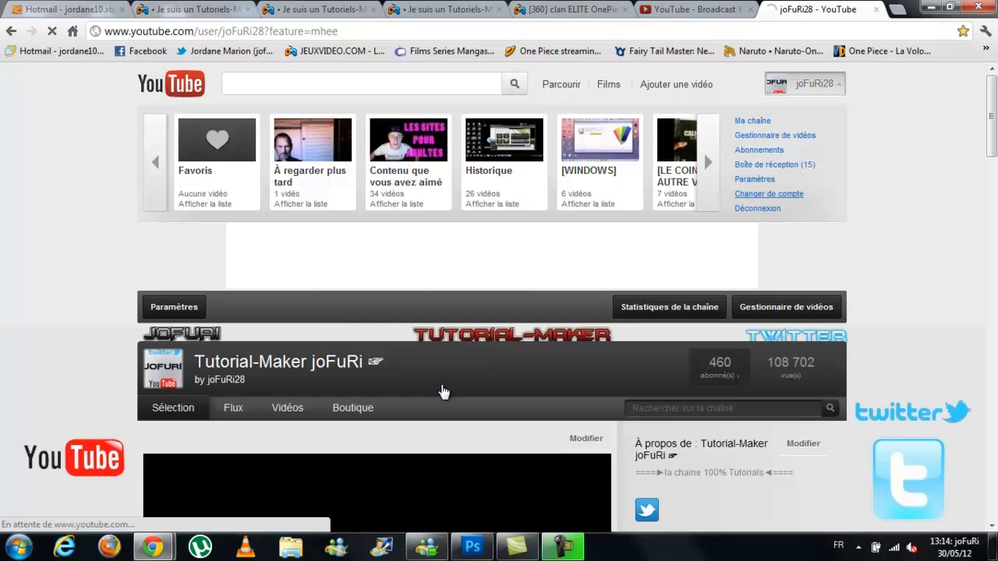
pyautogui.scroll(-2, 443, 390)
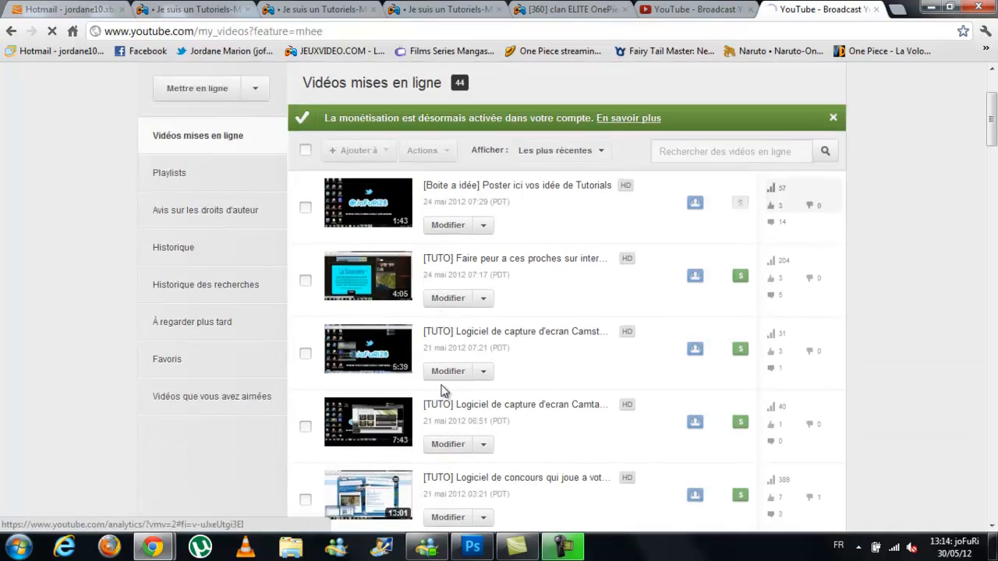
# - Find the "[TUTO] Se faire de l'argent sur internet" video in the uploaded videos list and open it
pyautogui.scroll(-4, 442, 389)
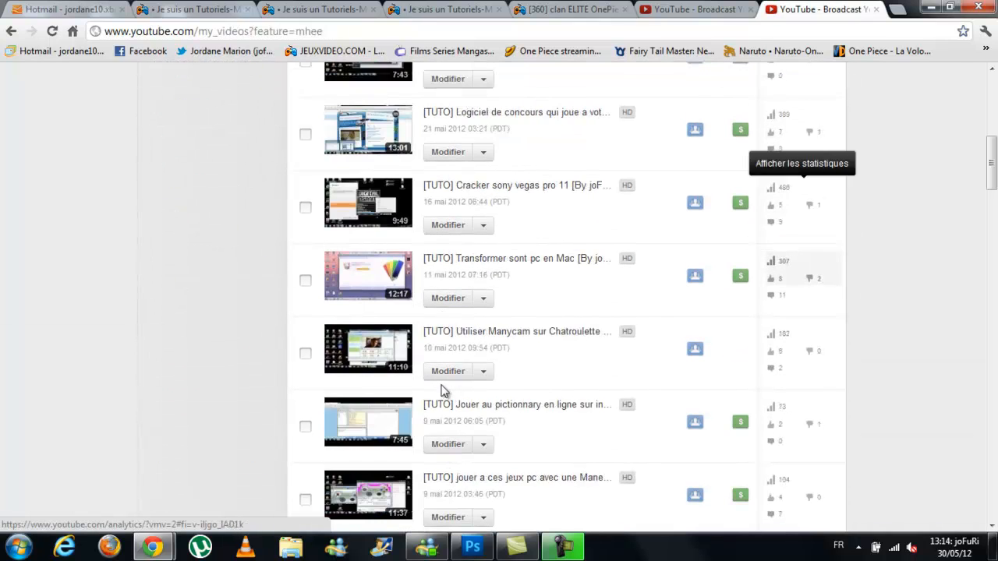
pyautogui.scroll(-4, 443, 390)
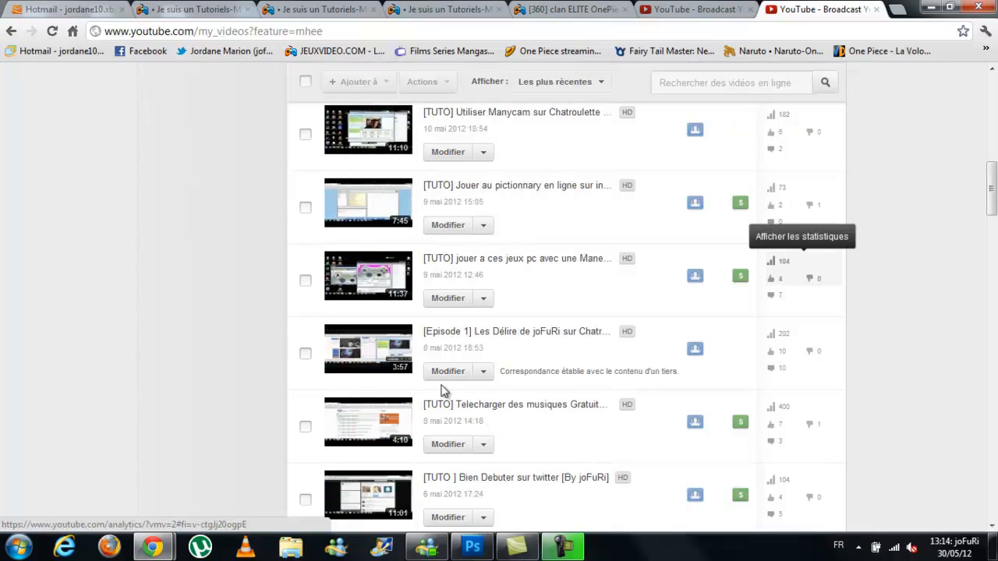
pyautogui.scroll(-4, 442, 390)
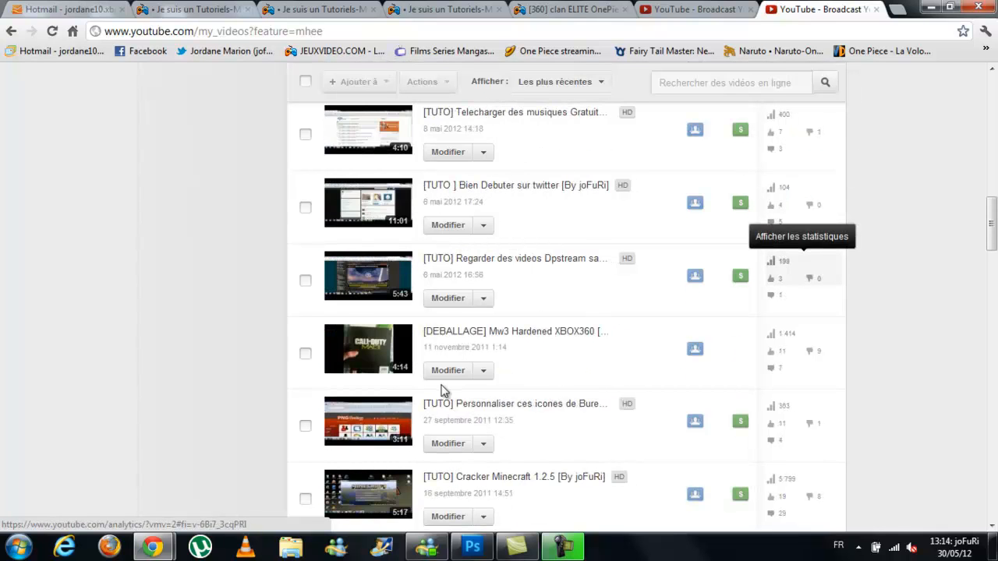
pyautogui.scroll(-3, 443, 389)
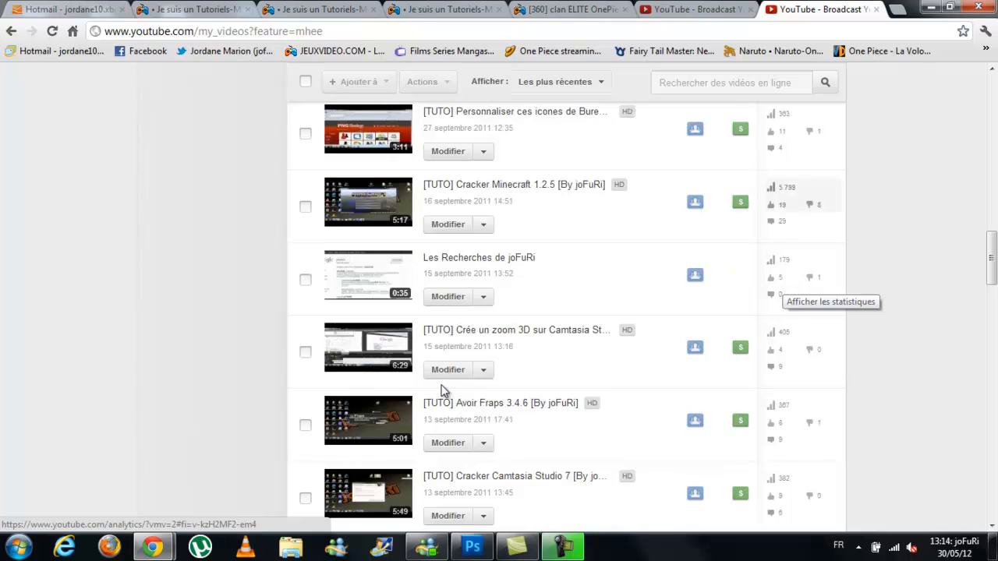
pyautogui.scroll(3, 440, 390)
pyautogui.scroll(-1, 440, 390)
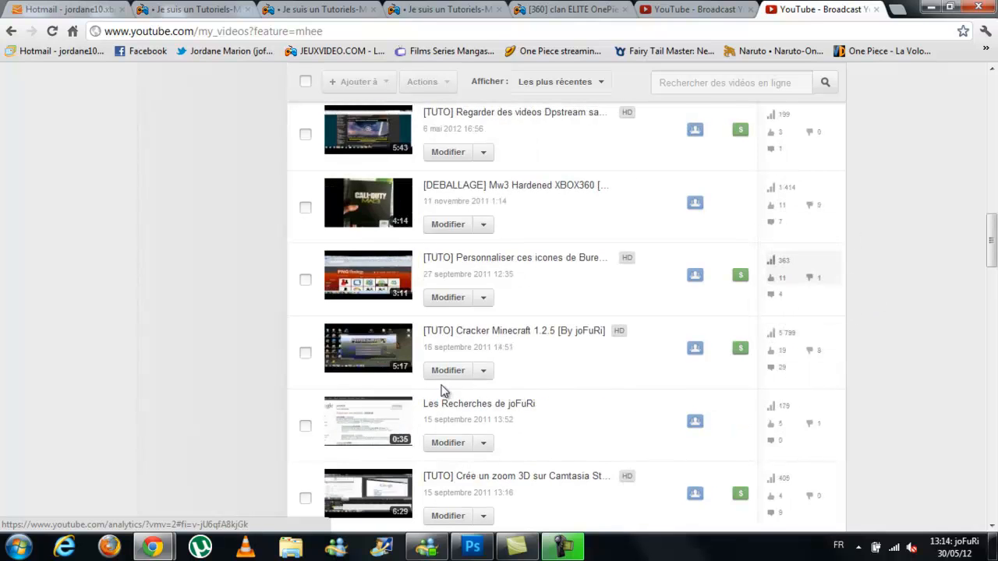
pyautogui.scroll(1, 440, 390)
pyautogui.scroll(-5, 440, 390)
pyautogui.scroll(-9, 440, 390)
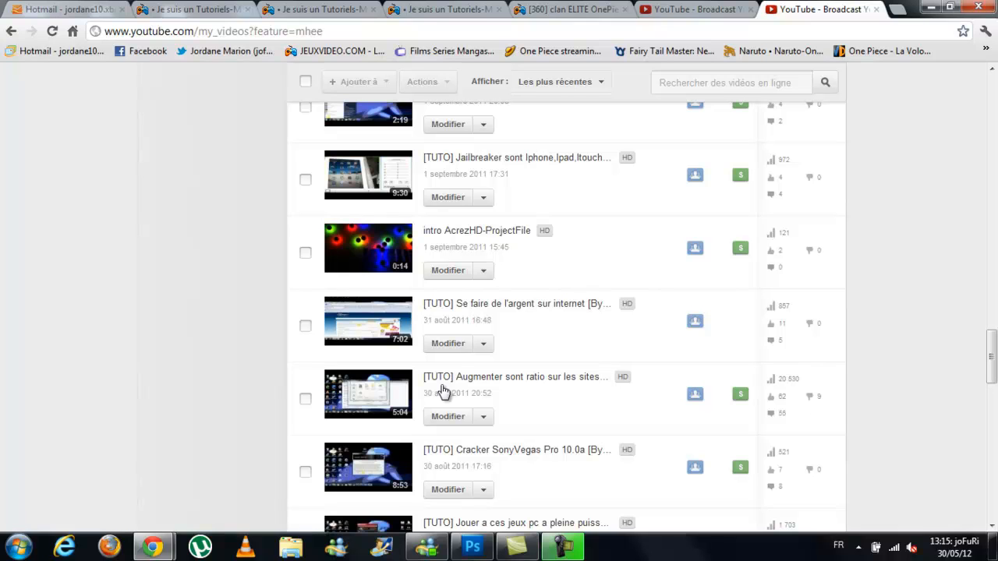
pyautogui.click(483, 303)
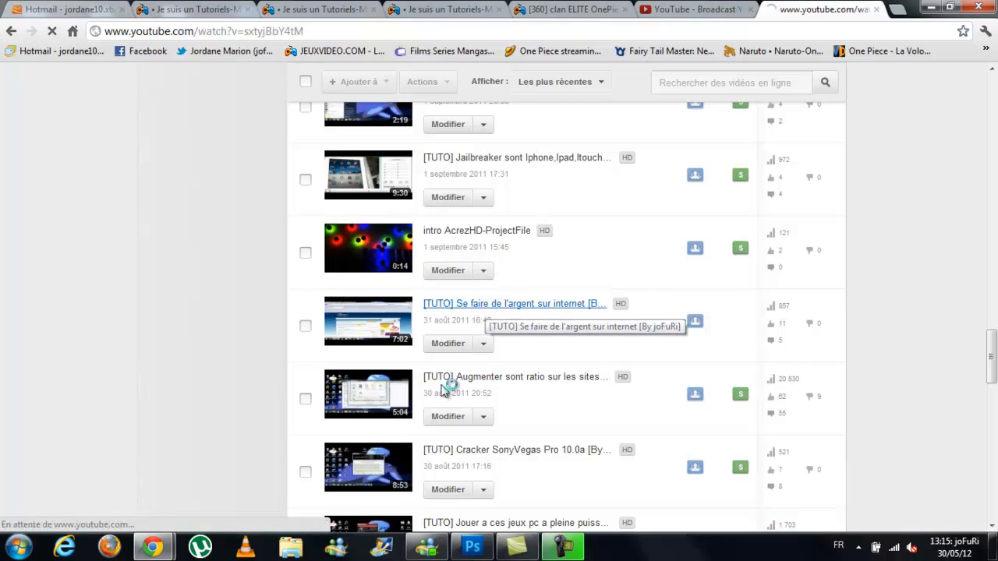
# - Copy the video's short share link and return to the annotation editor
pyautogui.scroll(-3, 442, 392)
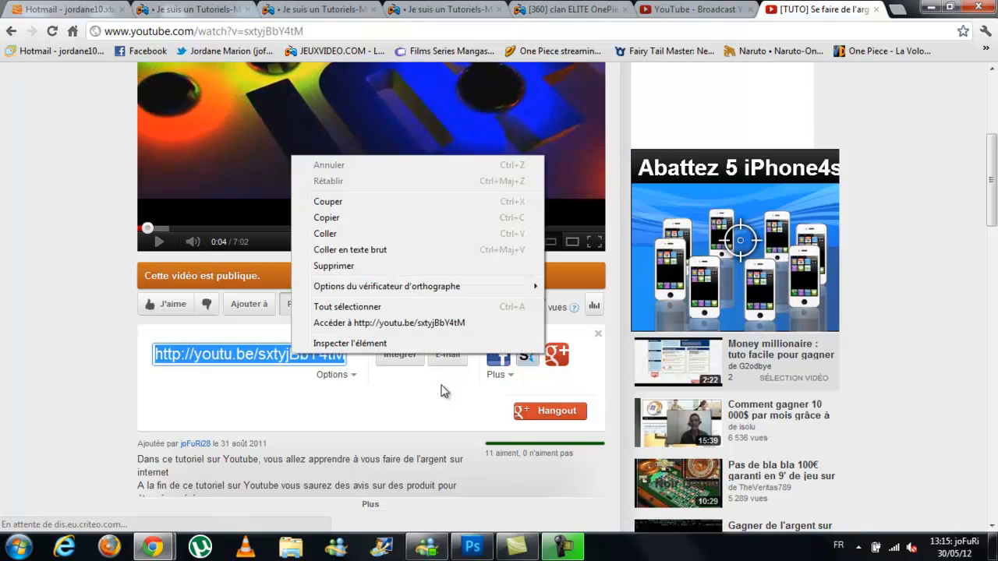
pyautogui.click(441, 391)
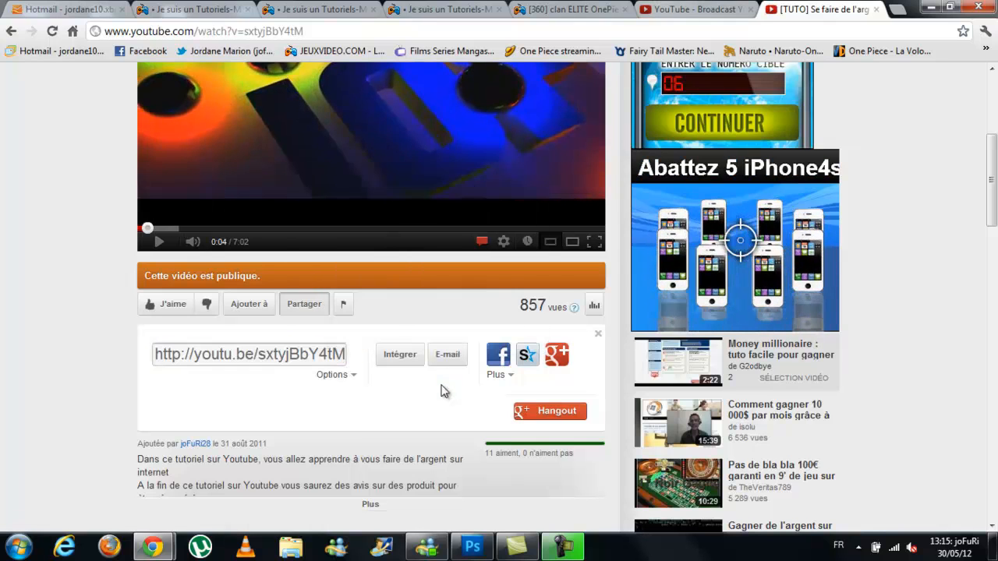
pyautogui.hotkey('ctrl', 'shift', 'Tab')
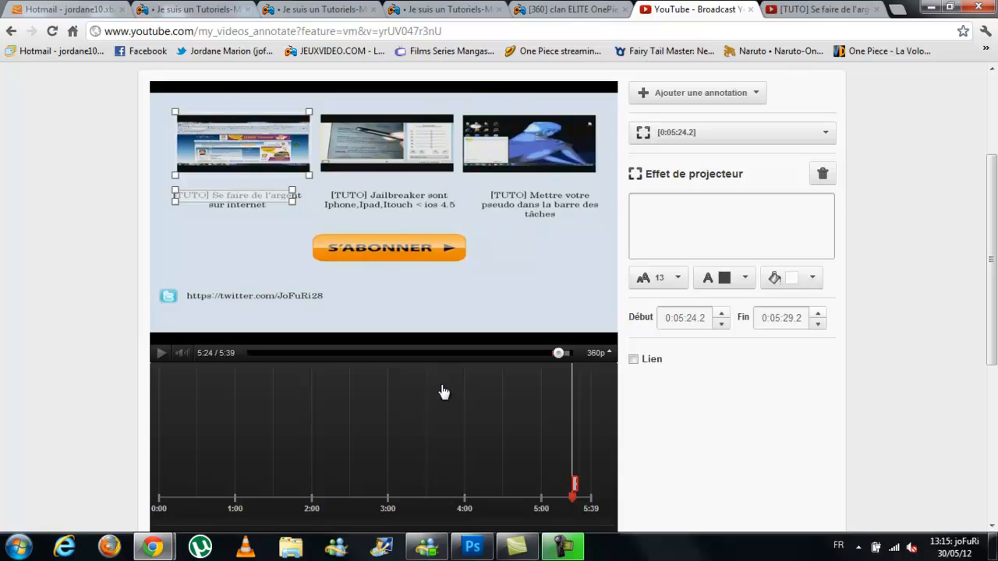
# - Set the end time of the spotlight over the "Se faire de l'argent sur internet" thumbnail to 0:05:38.5
pyautogui.press('Tab')
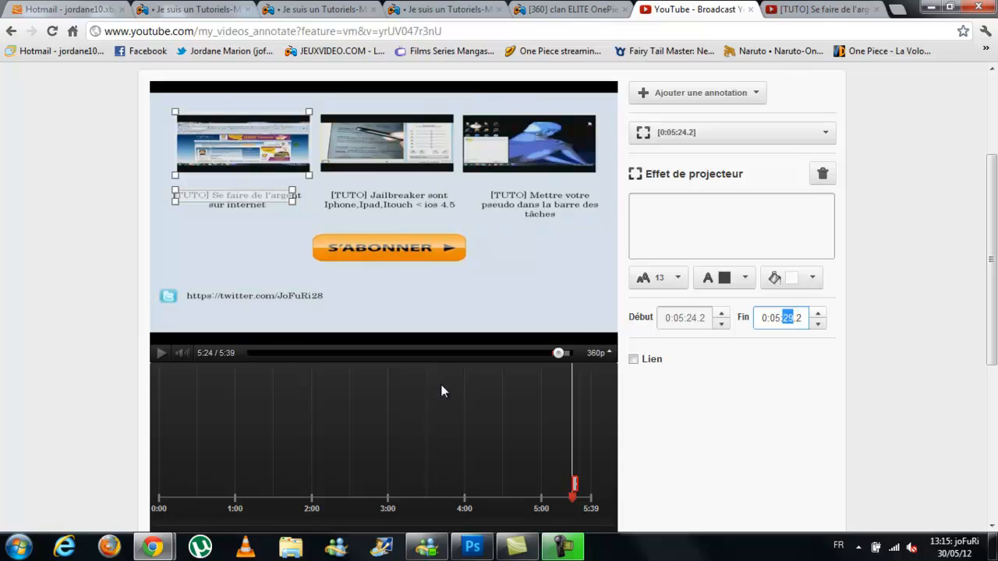
pyautogui.write('38.')
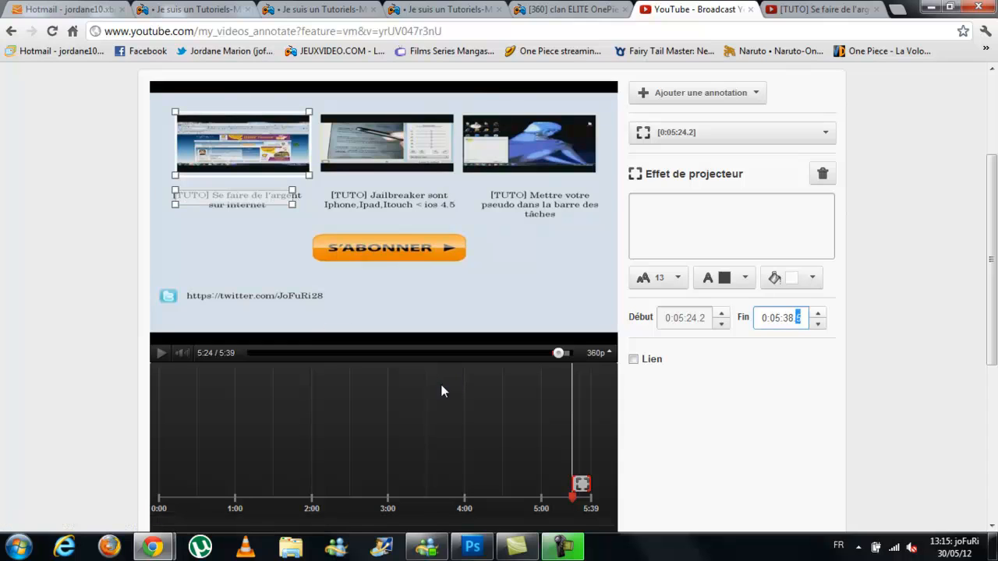
pyautogui.write('5')
pyautogui.press('Tab')
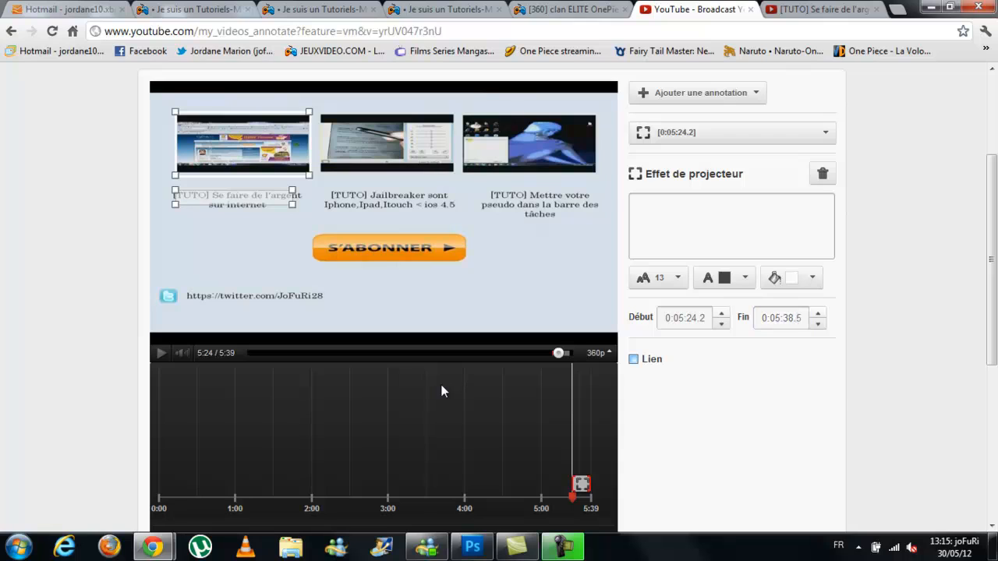
pyautogui.press('space')
pyautogui.press('Tab')
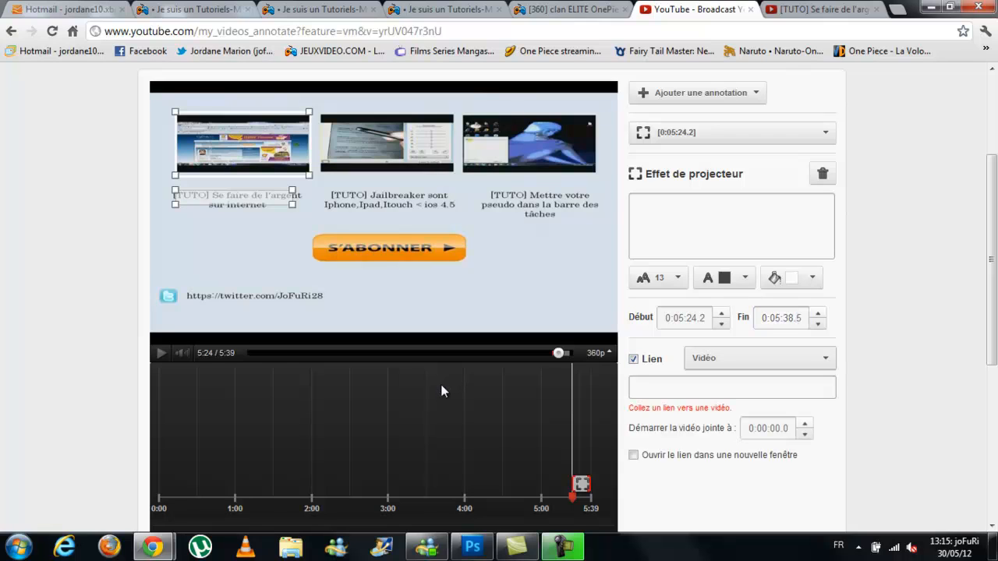
pyautogui.click(442, 385)
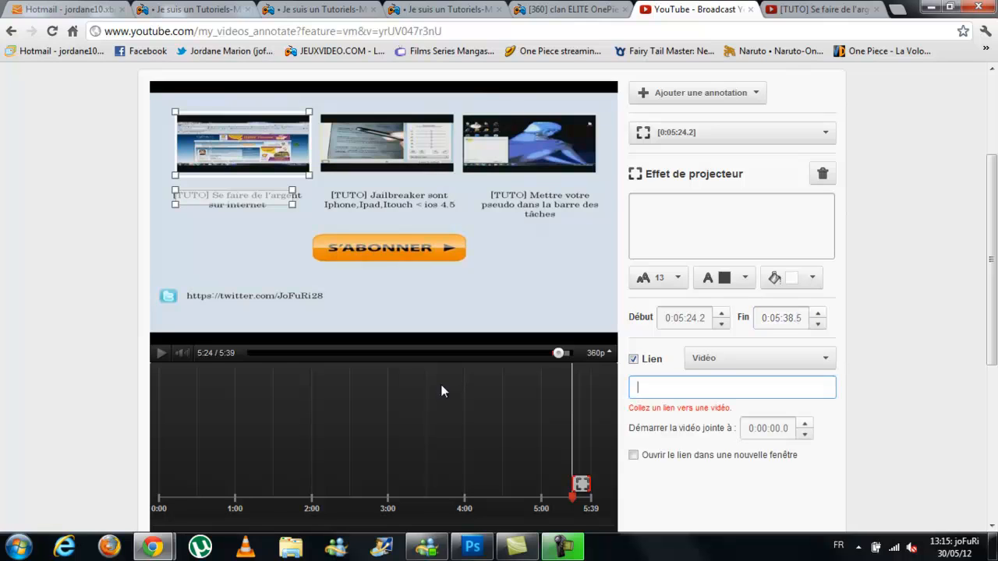
pyautogui.write('http://youtu.be/sxtyjBbY4tM')
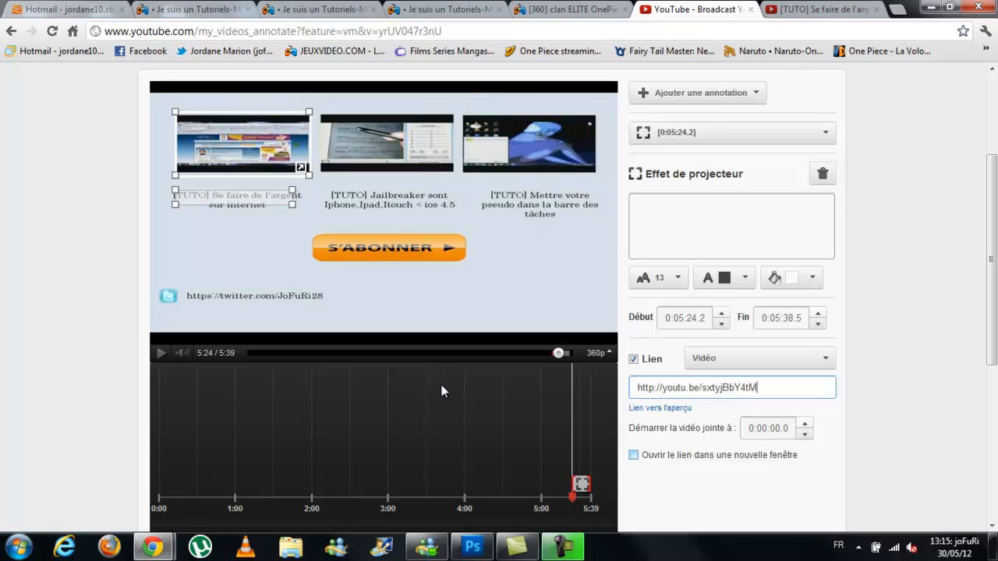
pyautogui.press('Tab')
pyautogui.press('Tab')
pyautogui.press('Tab')
pyautogui.press('space')
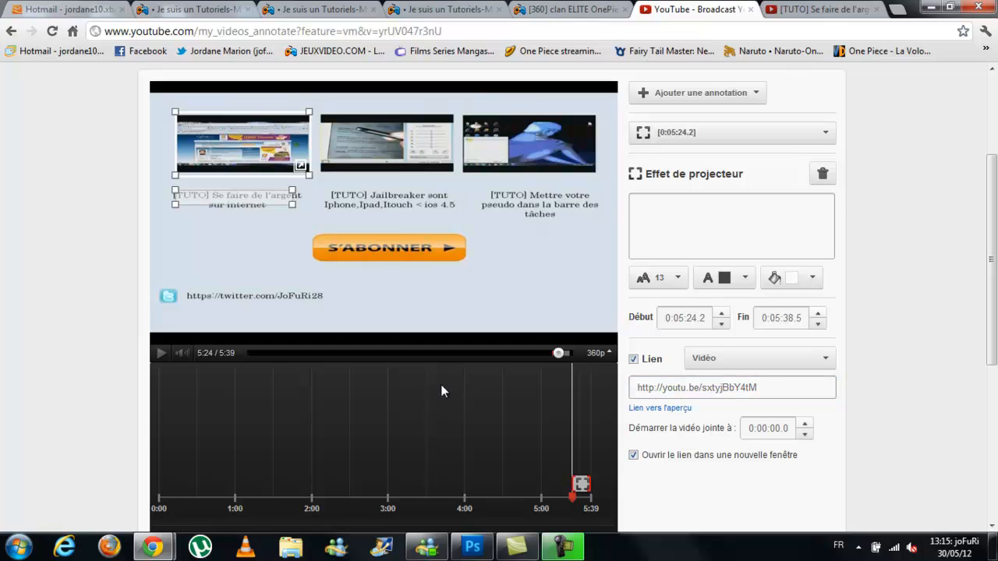
# - Add a second spotlight annotation and fit it over the orange "S'ABONNER" button
pyautogui.press('Return')
pyautogui.press('Down')
pyautogui.press('Down')
pyautogui.press('Down')
pyautogui.press('Down')
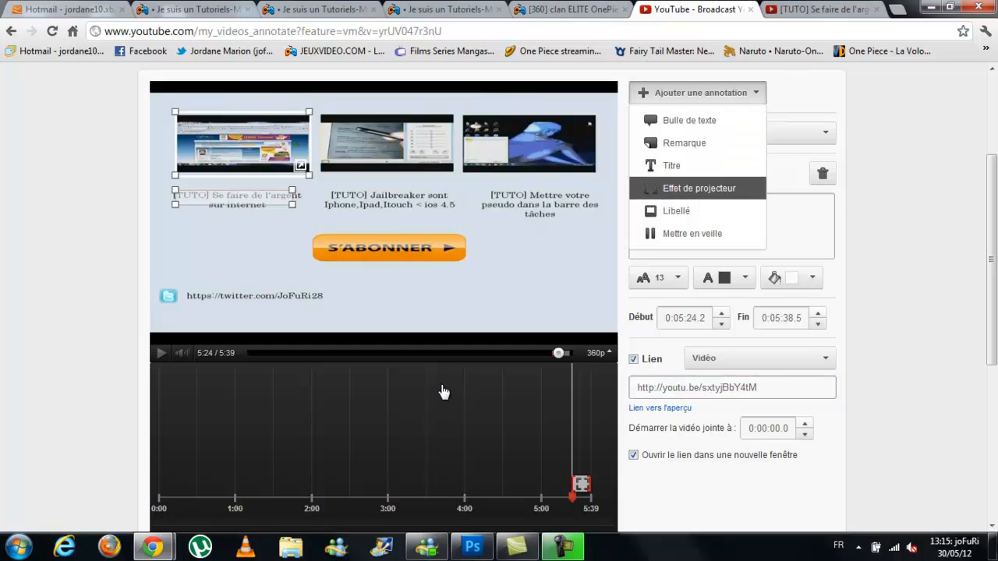
pyautogui.press('Return')
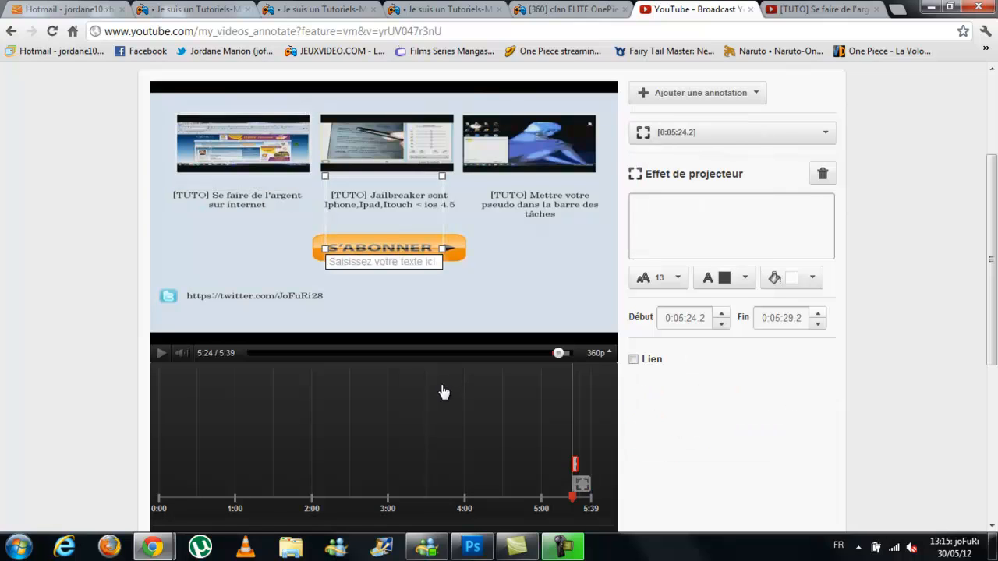
pyautogui.moveTo(364, 237); pyautogui.dragTo(371, 268)
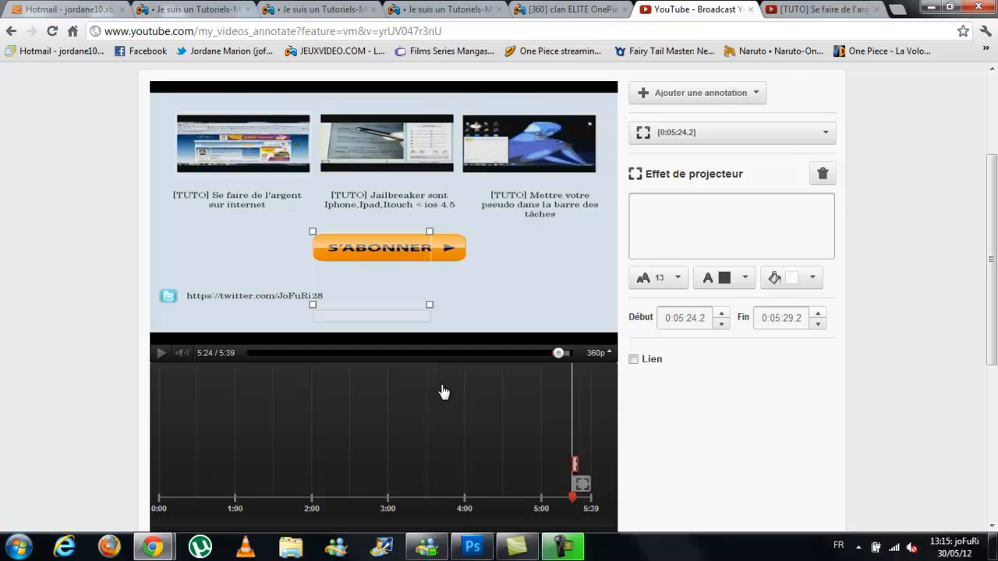
pyautogui.moveTo(429, 304); pyautogui.dragTo(465, 263)
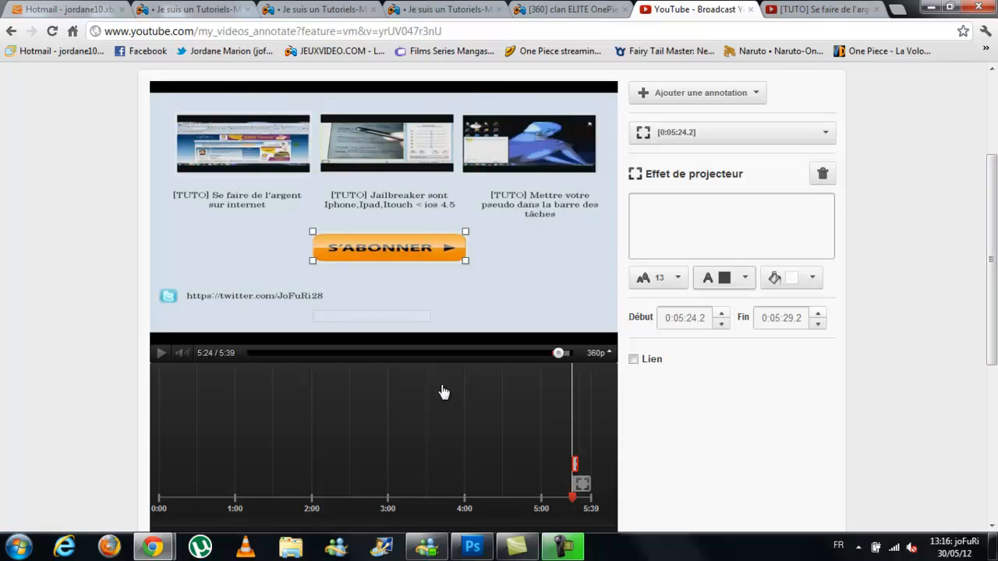
# - Set the end time of the "S'ABONNER" spotlight to 0:05:38.5
pyautogui.press('Tab')
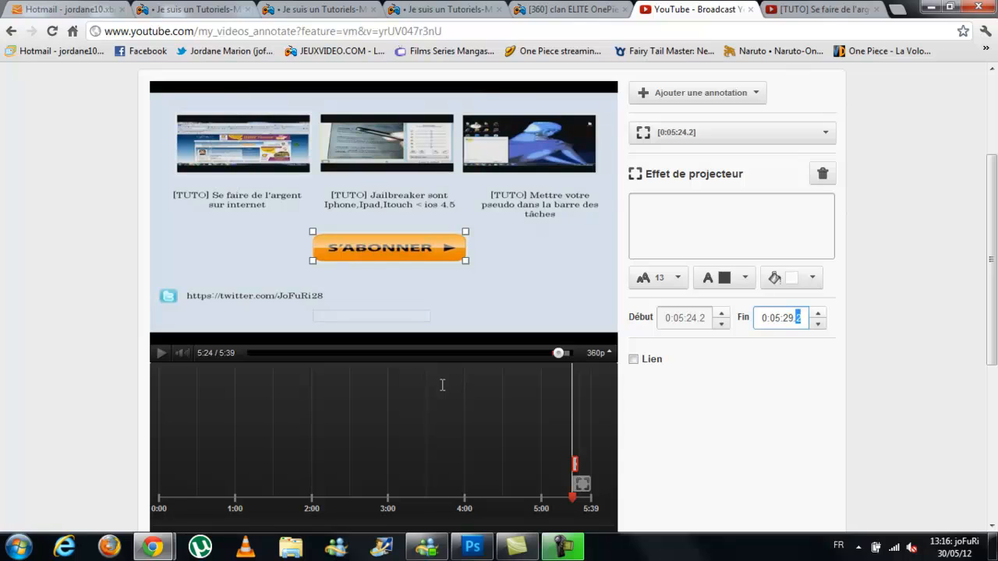
pyautogui.hotkey('shift', 'Tab')
pyautogui.write('38')
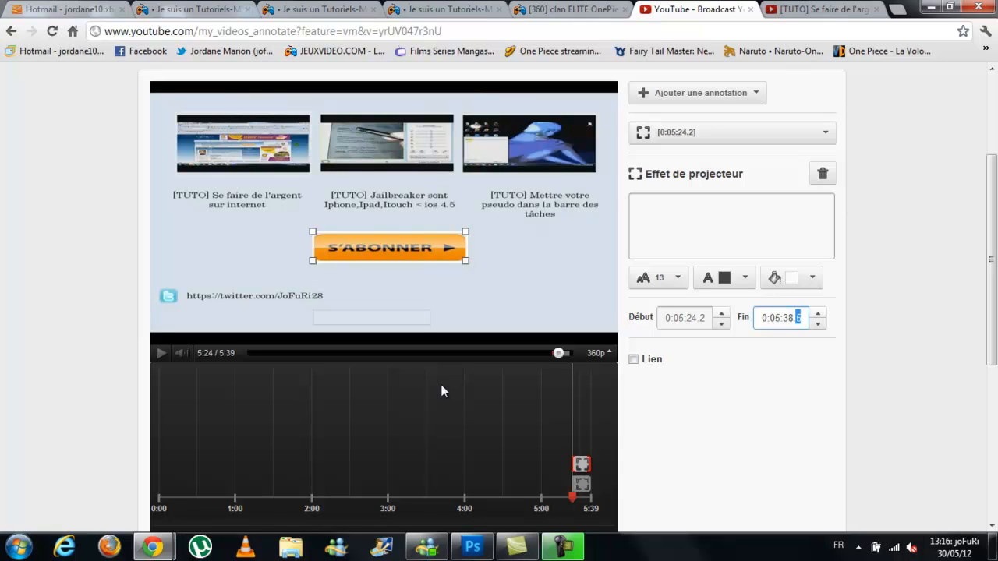
# - Give the "S'ABONNER" spotlight an Abonnement link to the channel's username, opening in a new window
pyautogui.press('Tab')
pyautogui.press('space')
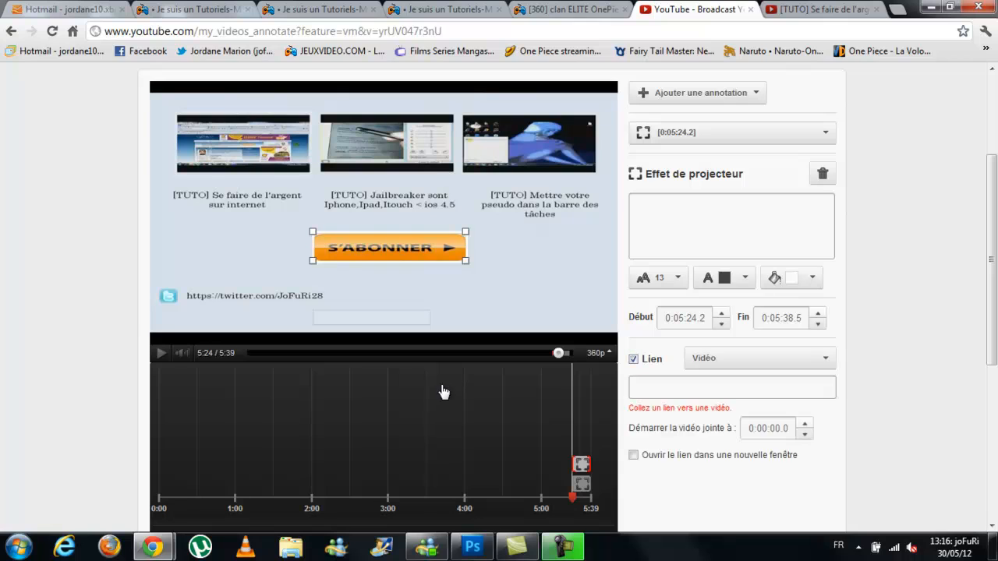
pyautogui.press('Tab')
pyautogui.press('space')
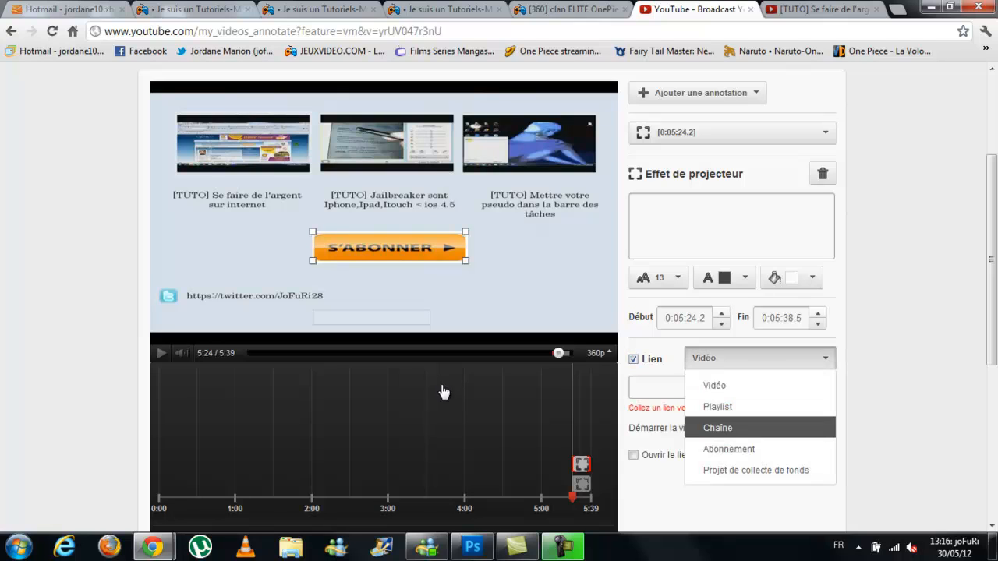
pyautogui.press('Down')
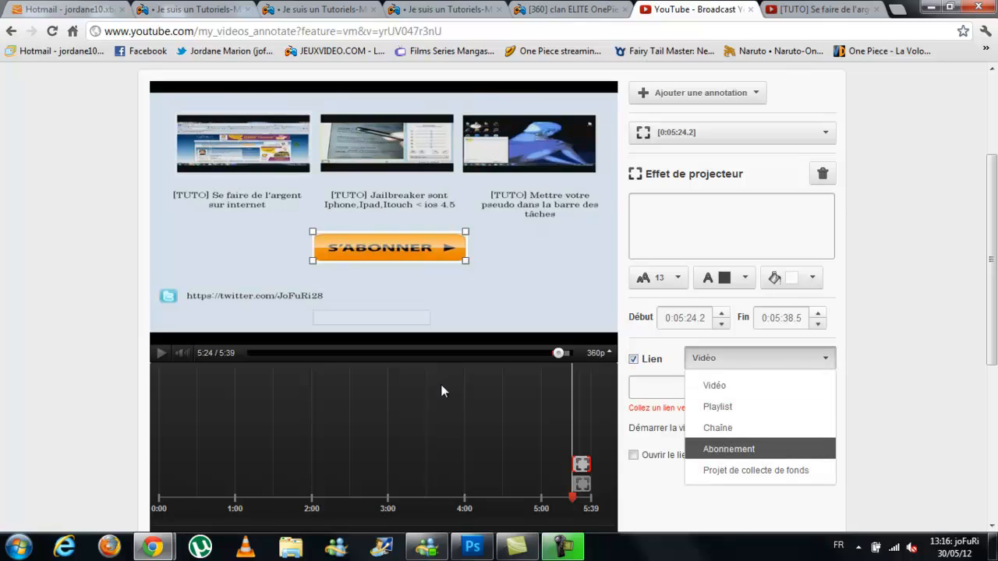
pyautogui.press('Return')
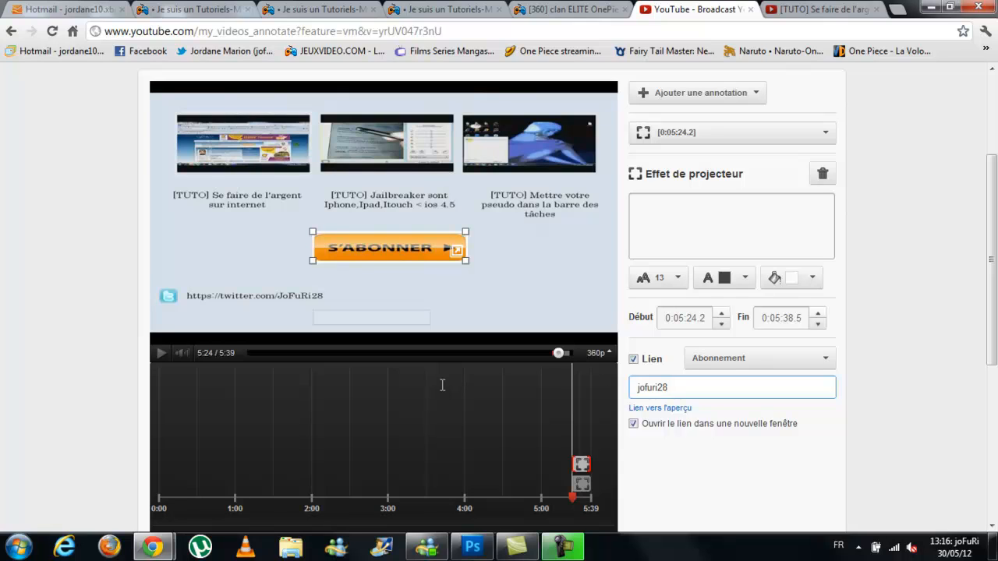
# - Save the annotations and open the "[TUTO] Logiciel de capture d'ecran Camstudio" video from the video manager to view its end screen
pyautogui.scroll(1, 441, 391)
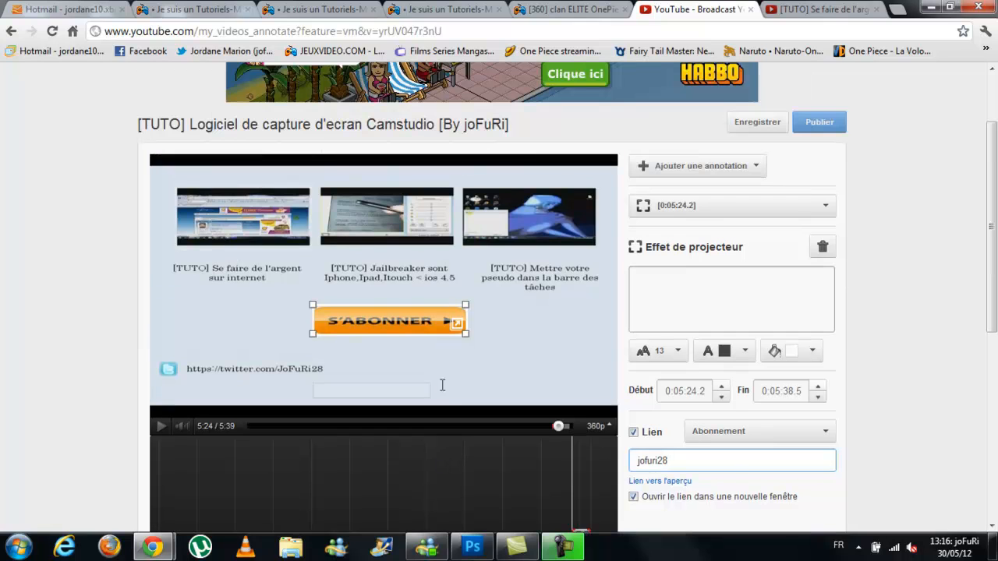
pyautogui.scroll(-2, 441, 390)
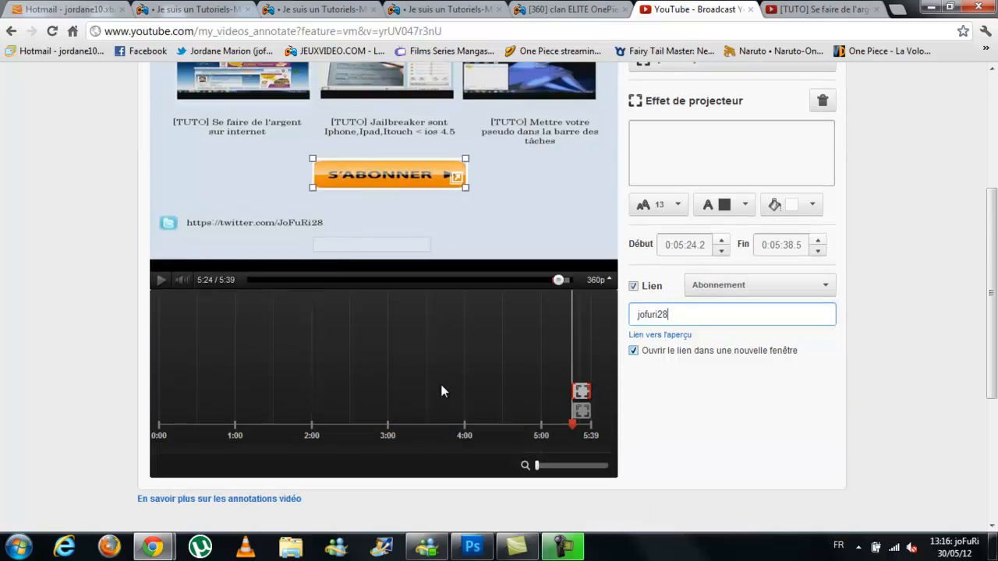
pyautogui.scroll(4, 441, 390)
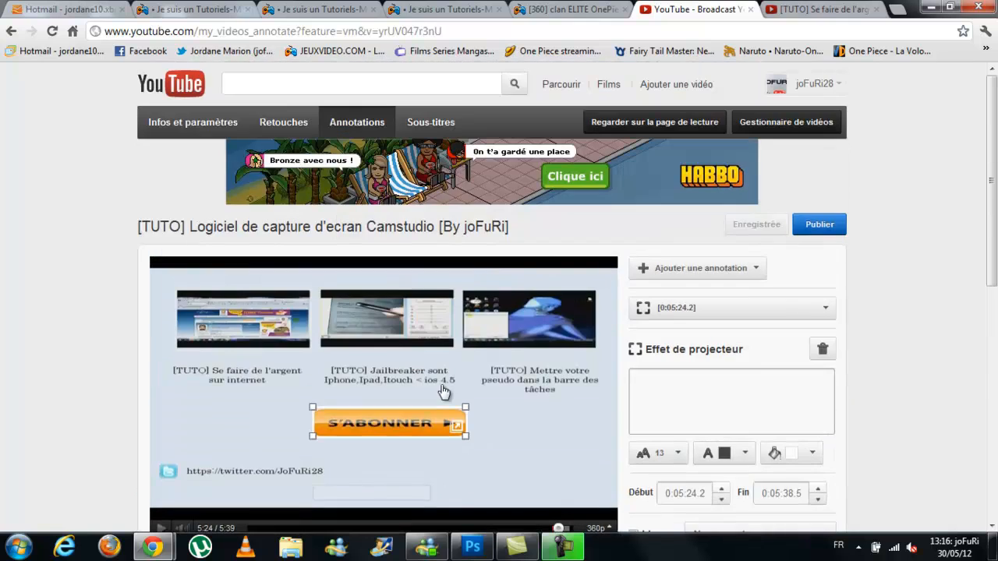
pyautogui.press('F5')
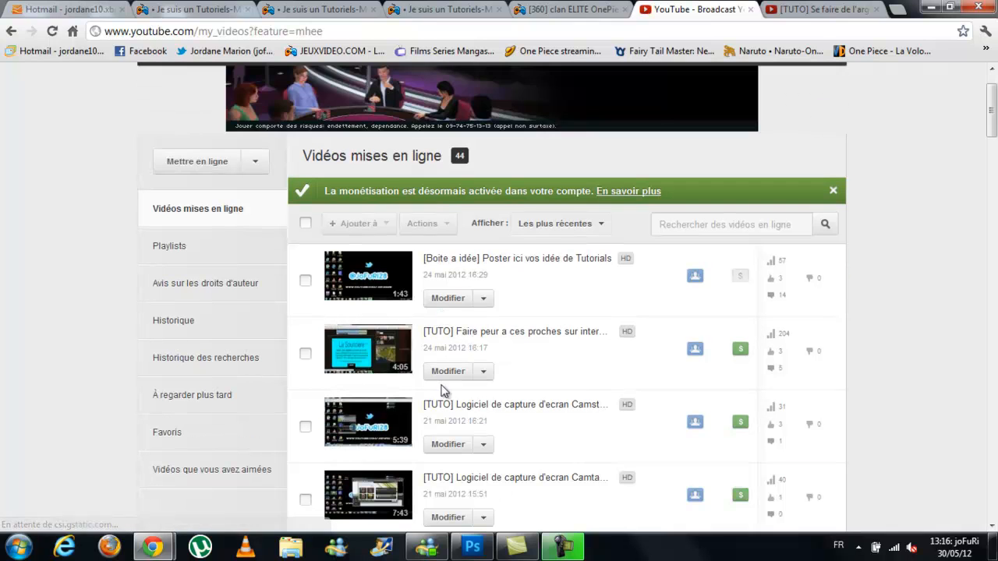
pyautogui.click(442, 404)
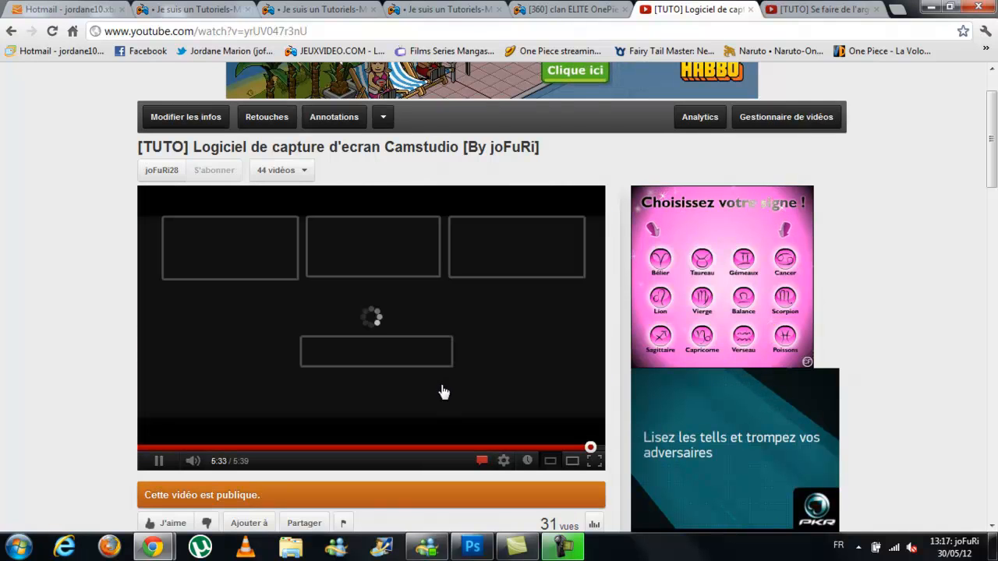
# - Test the end screen's middle thumbnail link to the Jailbreaker video, close the video page it opens, and return to the desktop
pyautogui.click(442, 390)
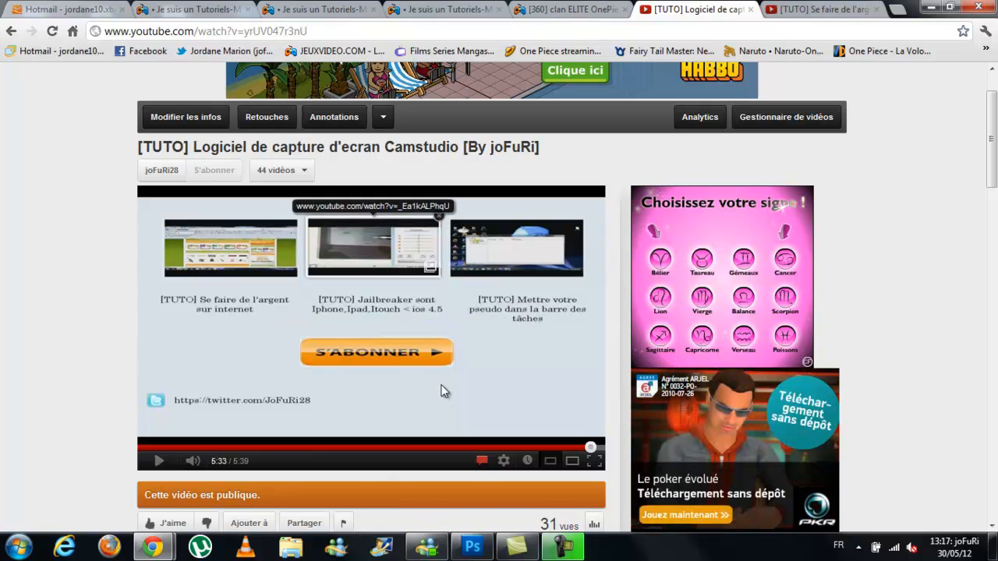
pyautogui.click(442, 391)
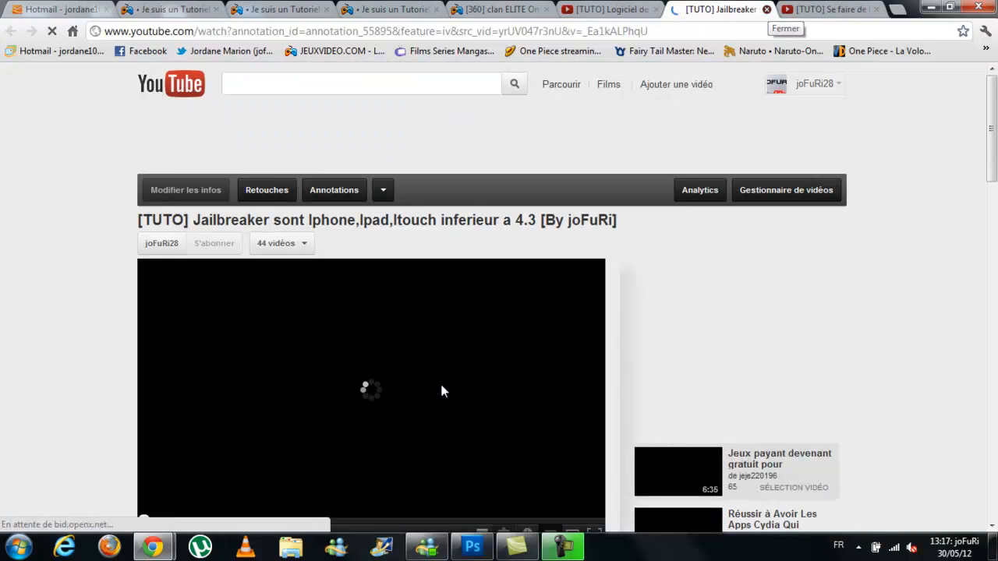
pyautogui.hotkey('ctrl', 'w')
pyautogui.press('super+d')
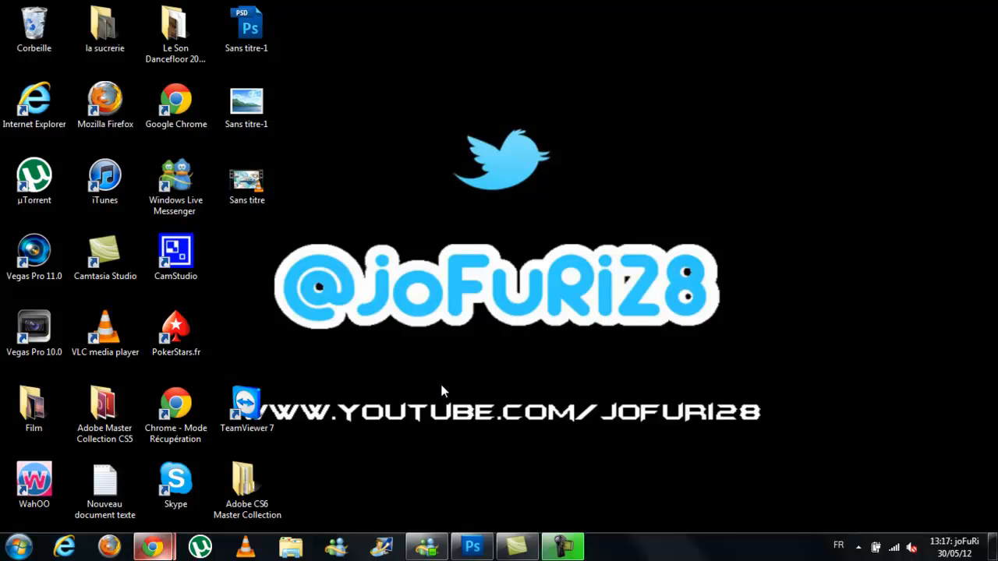
# - Switch to the Chrome window showing the CoDQG channel and open the bookmarked tutorial channel page in a new tab
pyautogui.moveTo(154, 546)
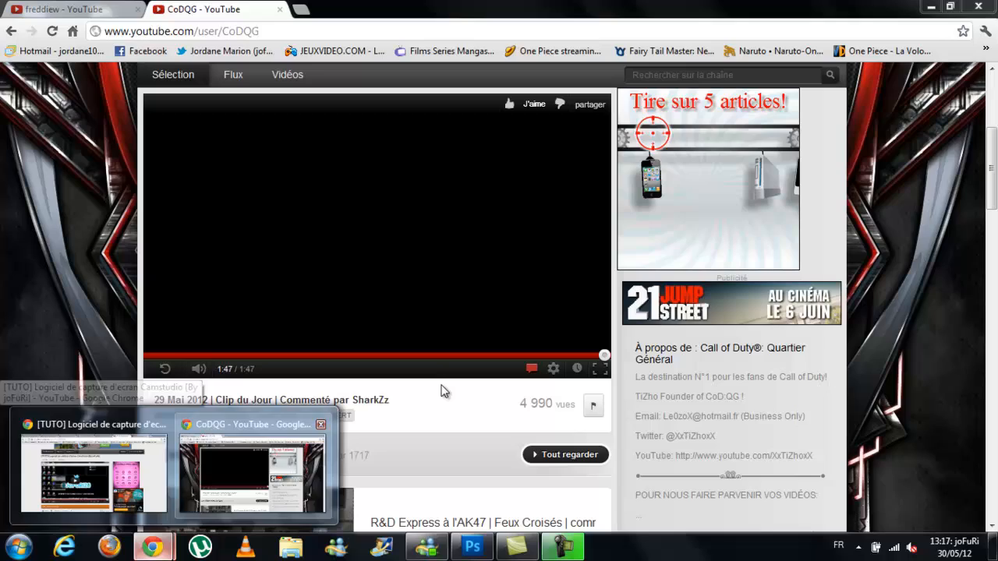
pyautogui.click(252, 472)
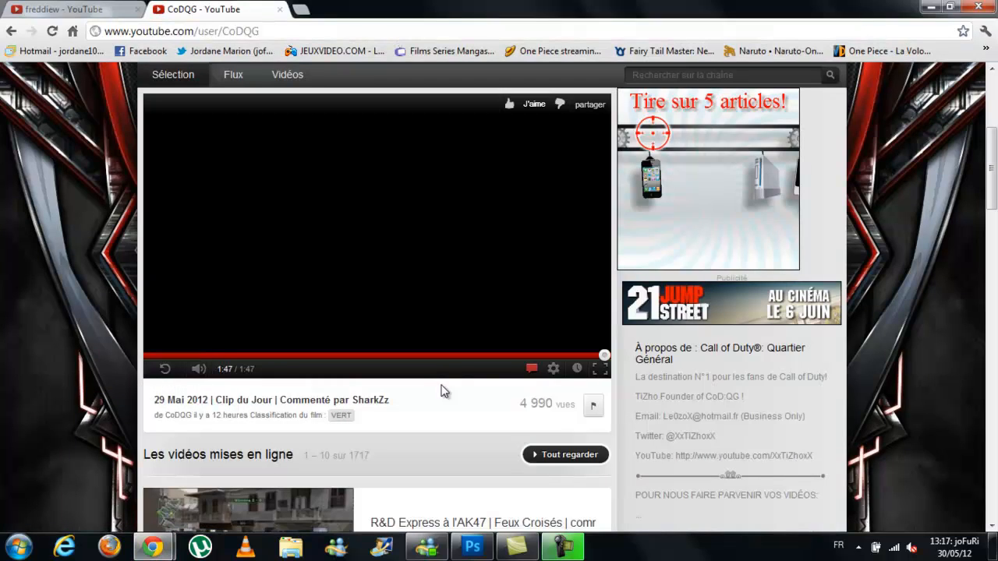
pyautogui.hotkey('ctrl', 't')
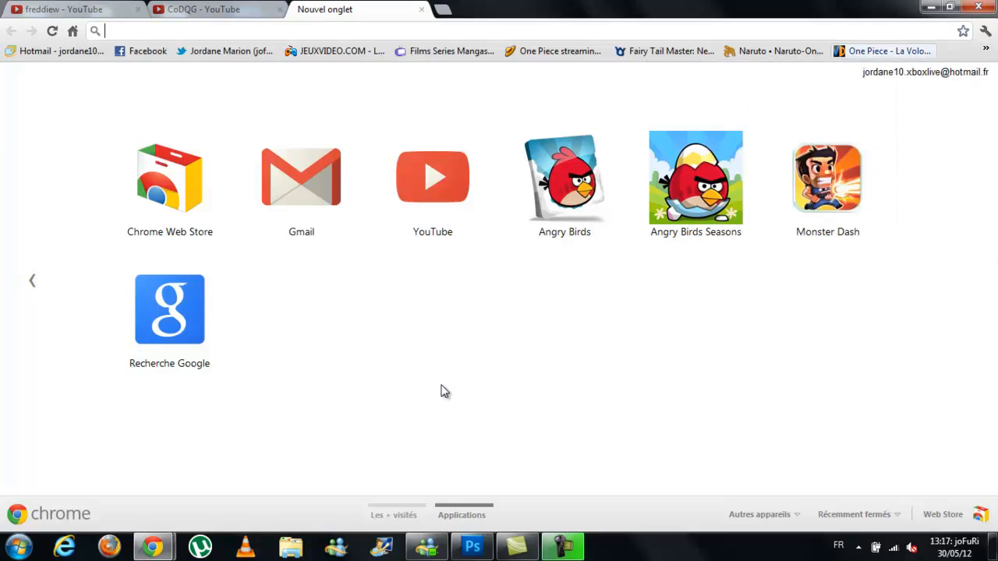
pyautogui.press('Right')
pyautogui.press('Return')
pyautogui.press('Down')
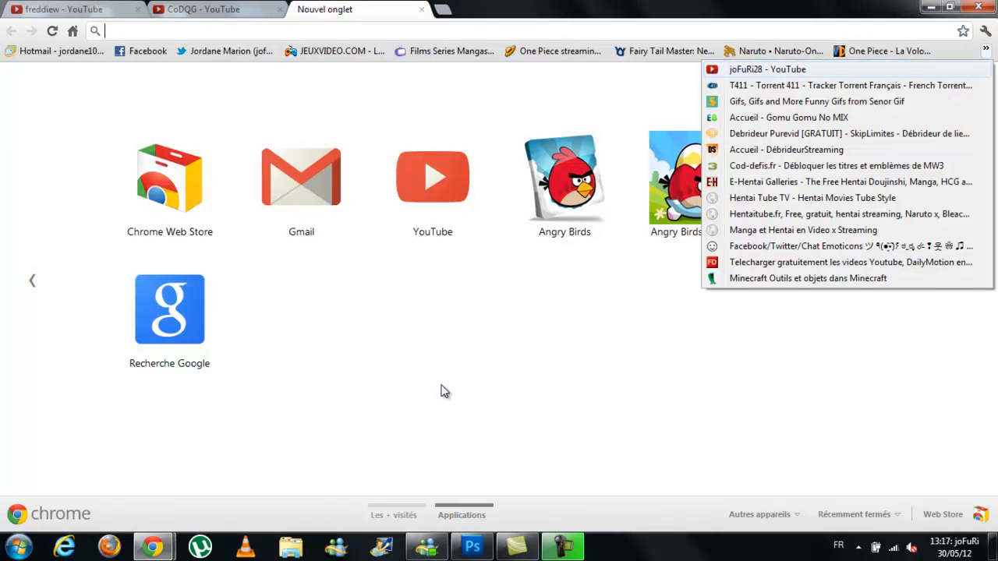
pyautogui.press('Return')
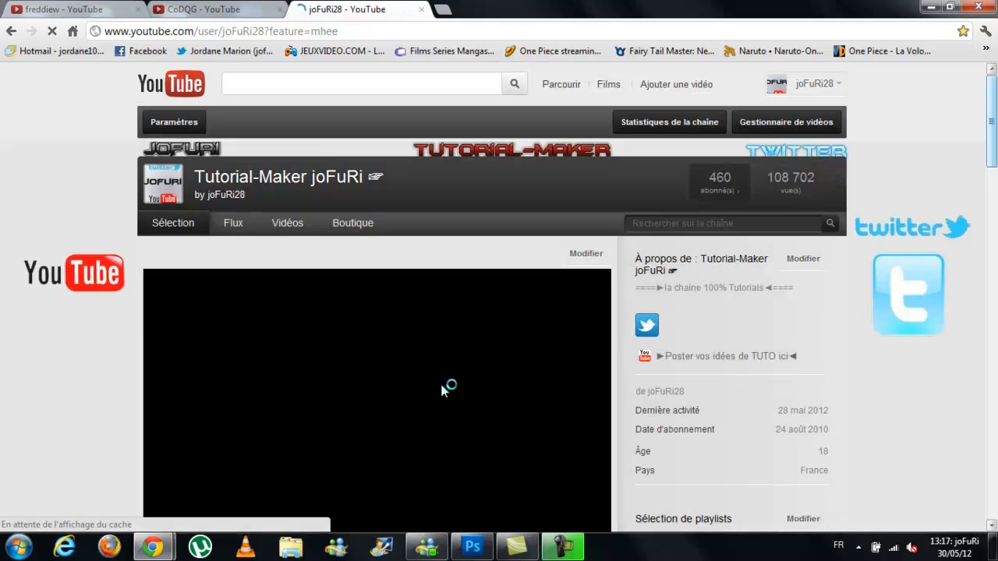
# - Look through the tutorial channel's uploaded videos, then close its page and return to the desktop
pyautogui.scroll(-8, 441, 391)
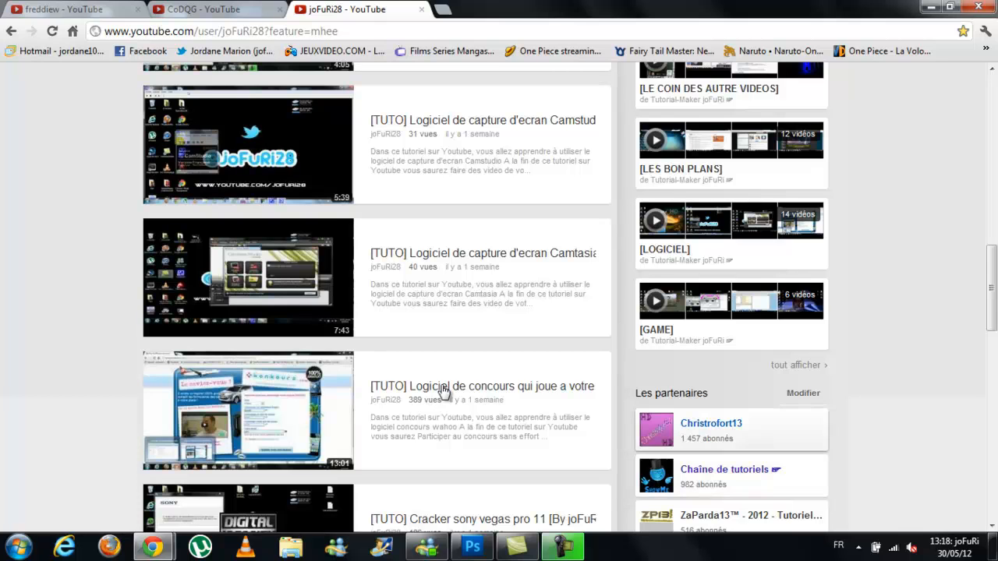
pyautogui.hotkey('ctrl', 'w')
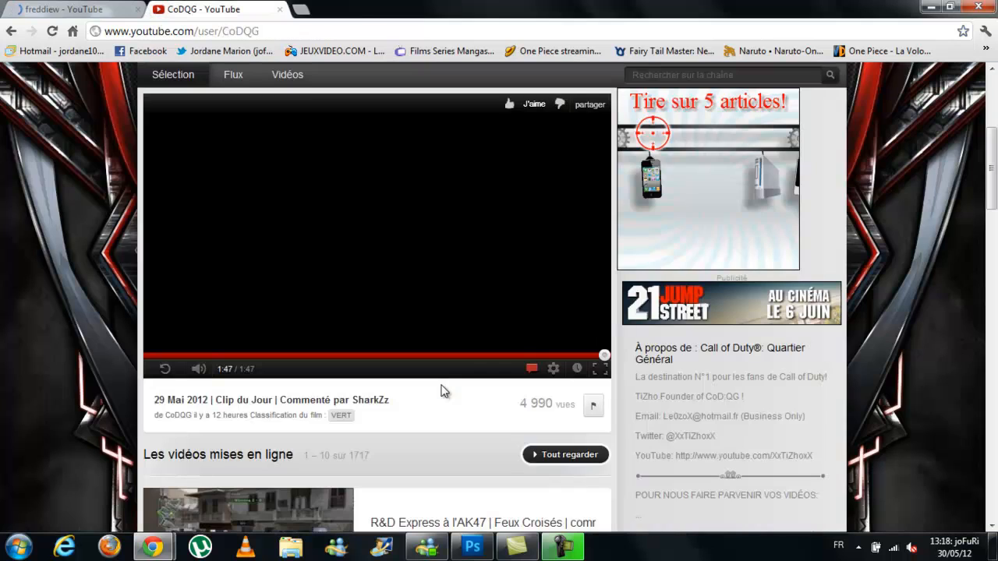
pyautogui.press('super+d')
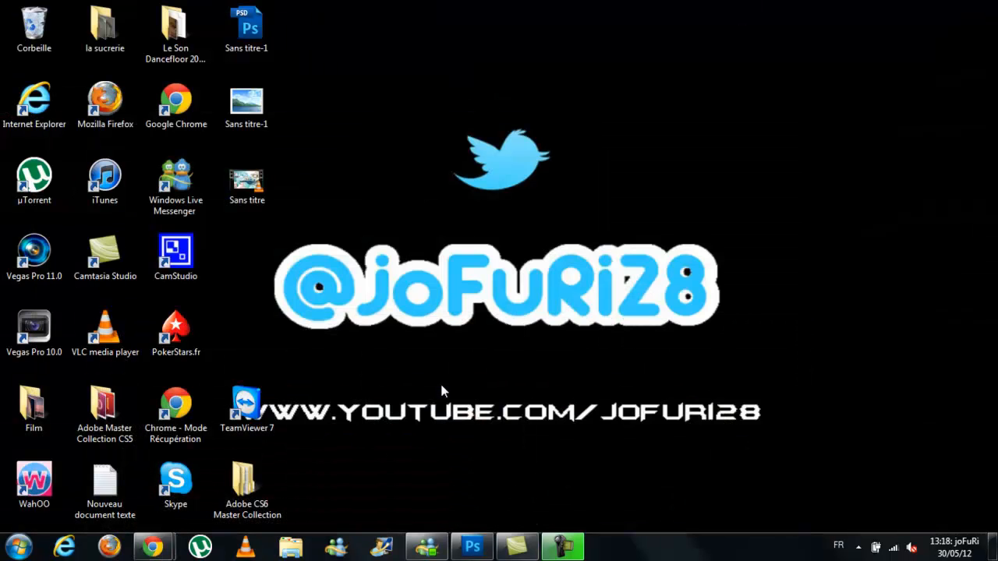